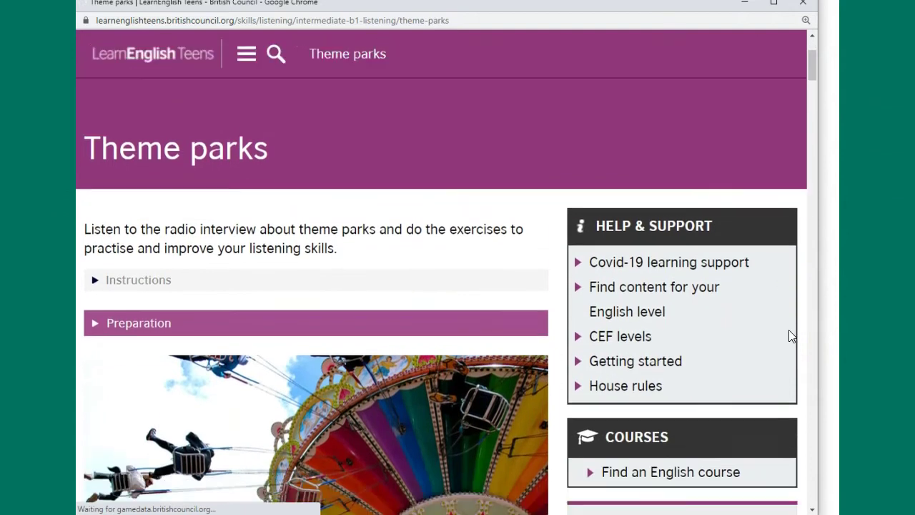
Step: Start playing the radio interview recording on the Theme parks listening page
scroll(781, 331, "down", 1)
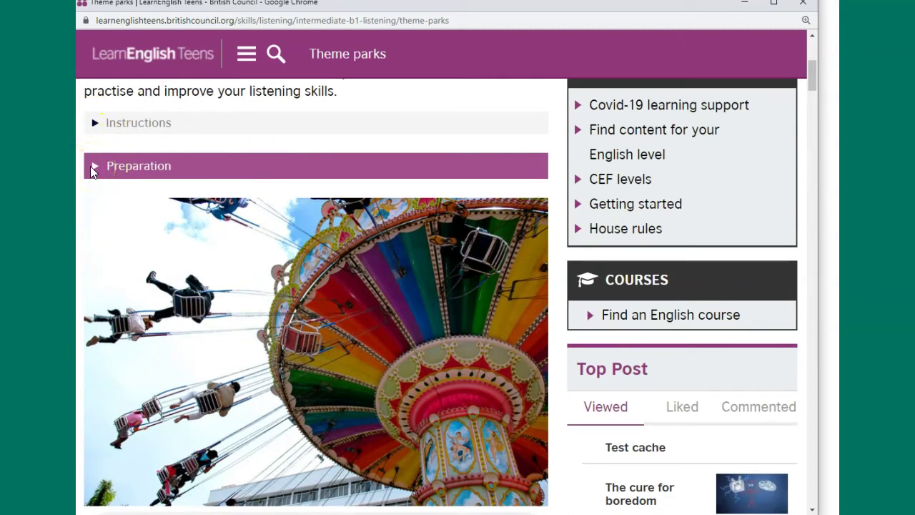
scroll(81, 211, "down", 3)
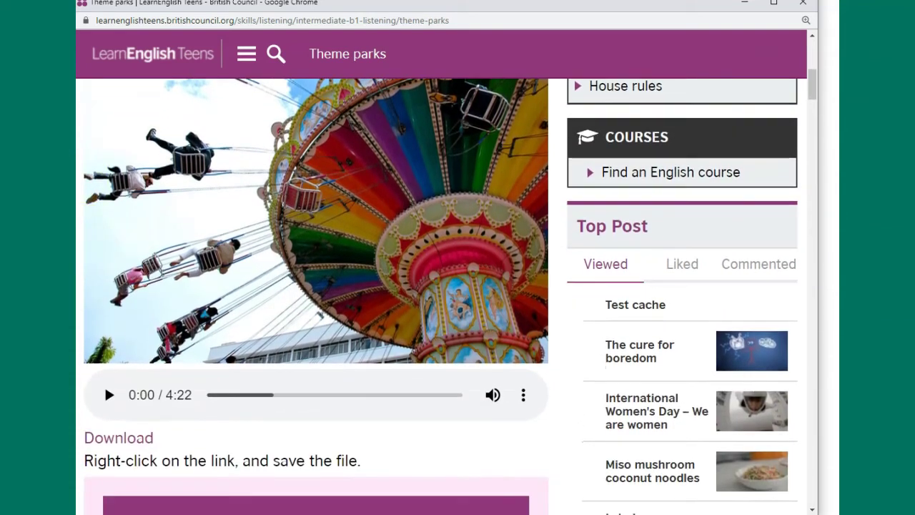
left_click(104, 391)
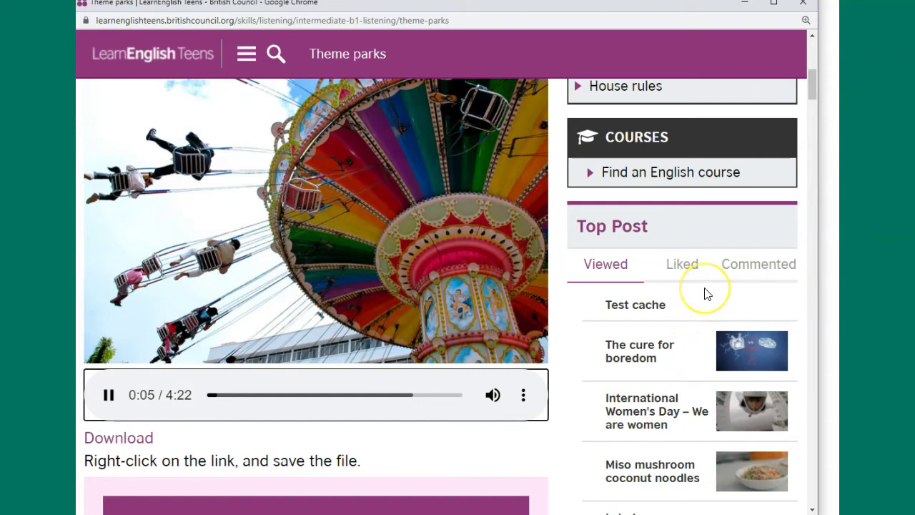
Step: Expand the "Check your understanding: true or false" exercise and look through its questions
scroll(704, 293, "down", 2)
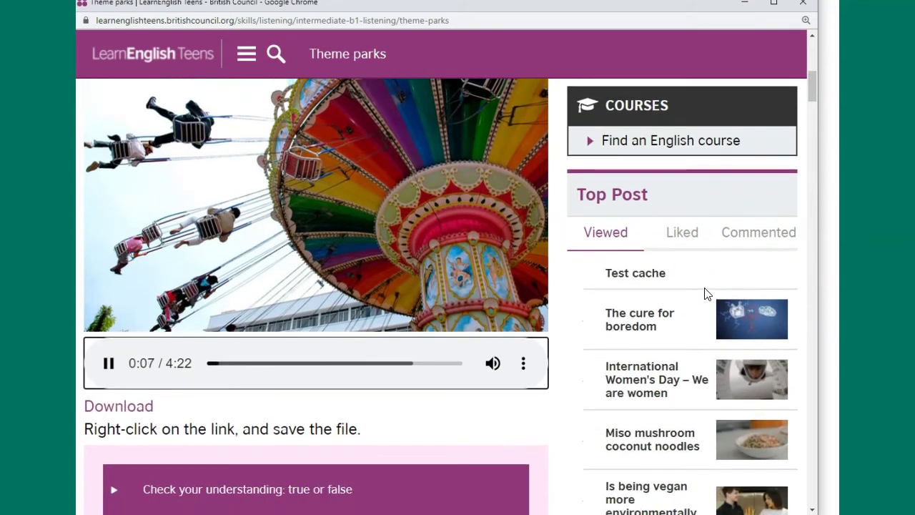
scroll(703, 293, "down", 2)
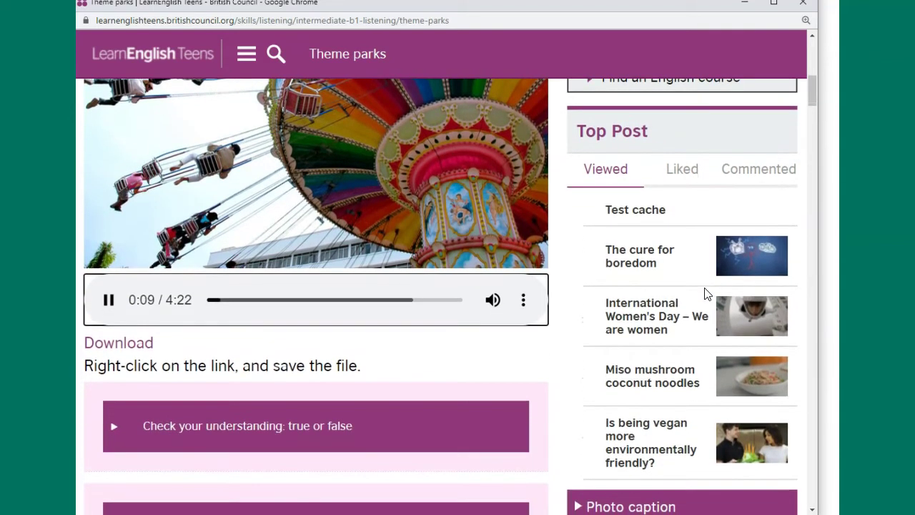
scroll(704, 293, "down", 3)
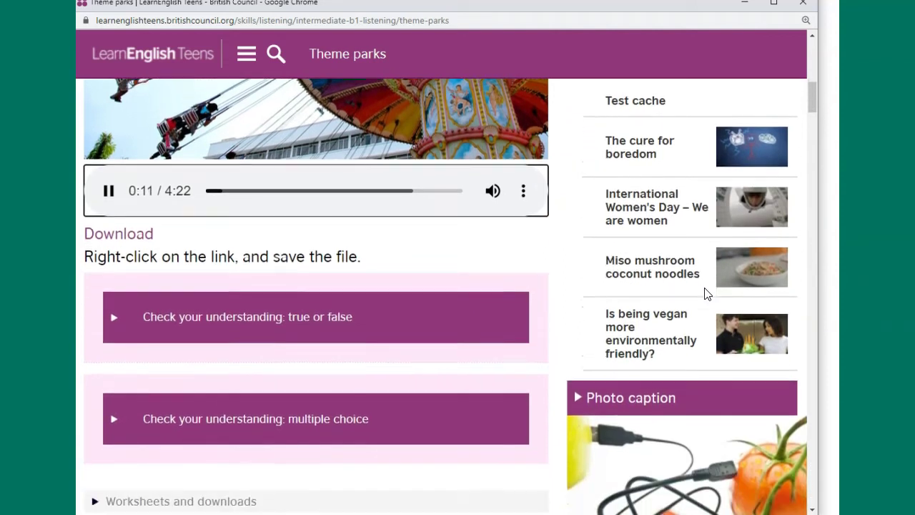
left_click(116, 320)
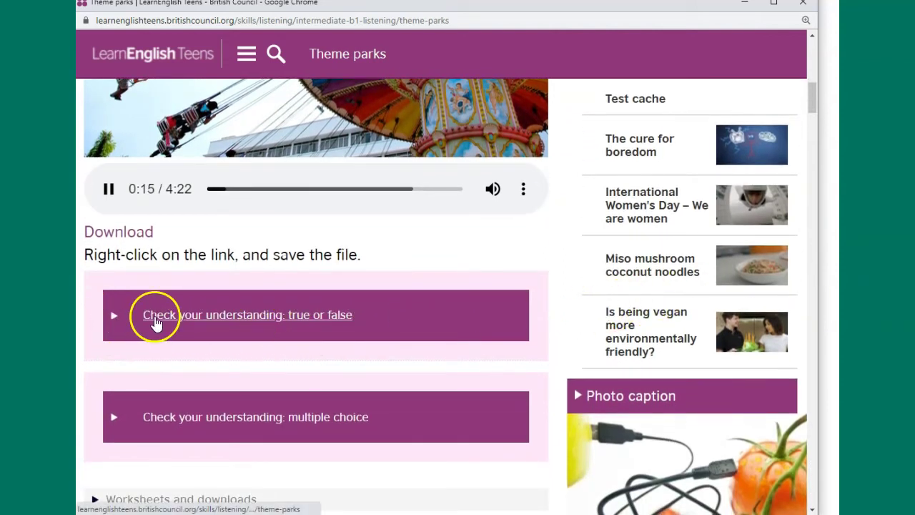
left_click(155, 322)
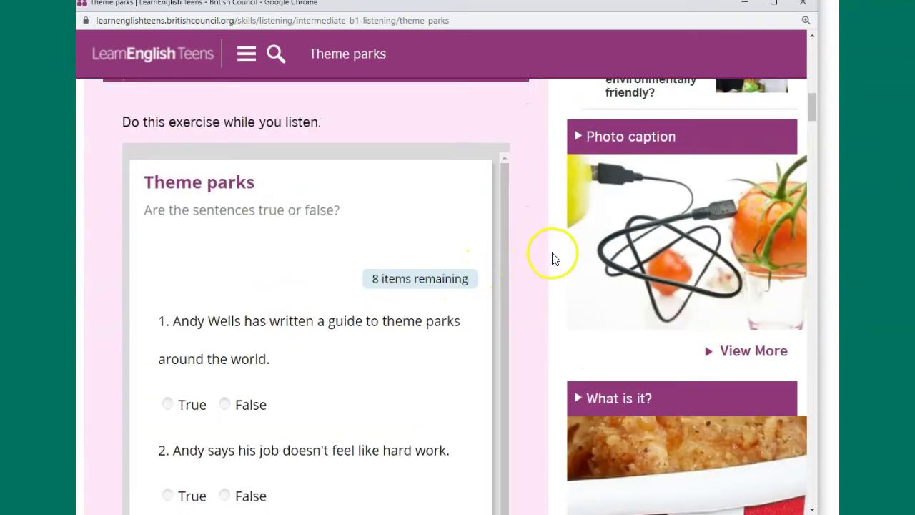
scroll(551, 258, "down", 3)
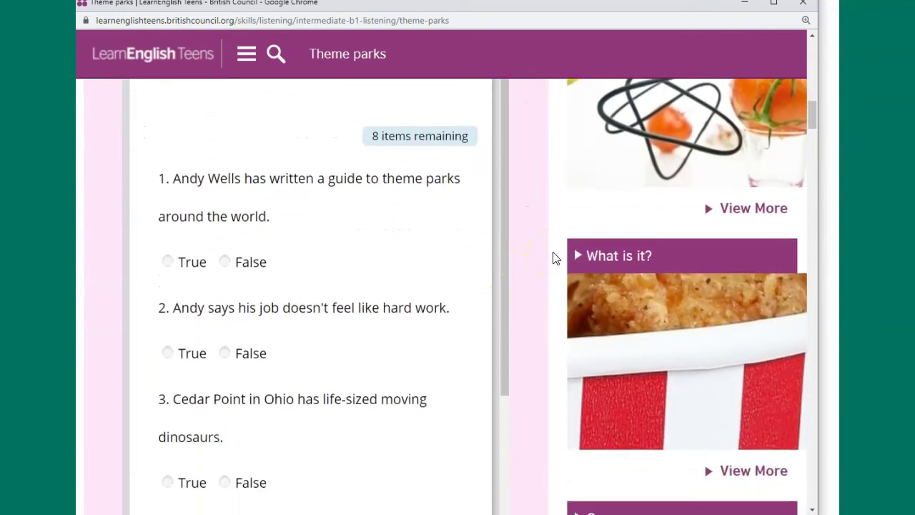
scroll(552, 258, "down", 3)
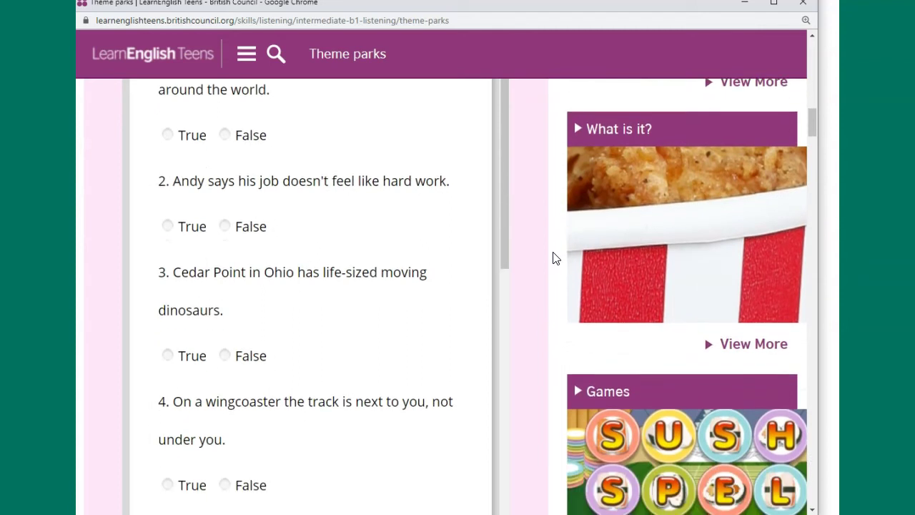
scroll(551, 259, "down", 3)
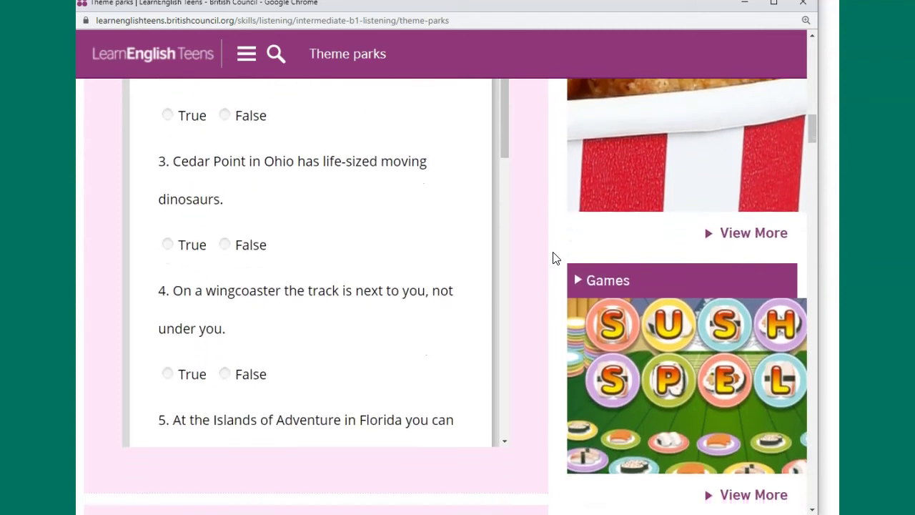
scroll(553, 253, "down", 3)
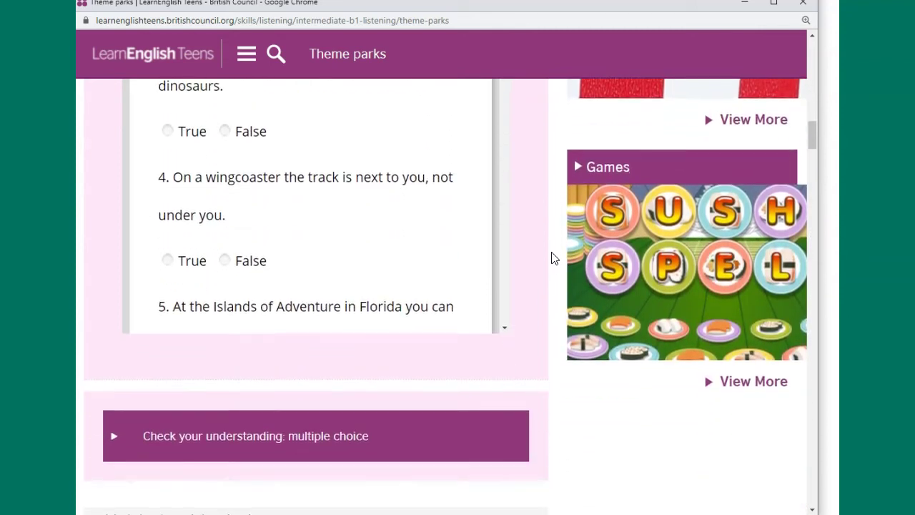
Step: Expand the "Check your understanding: multiple choice" exercise and look over its first question and answer options
scroll(551, 259, "down", 3)
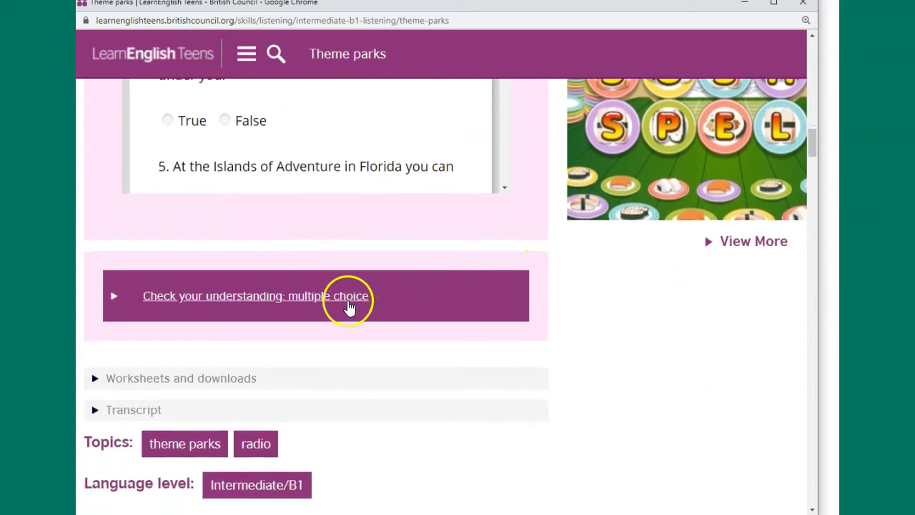
left_click(348, 304)
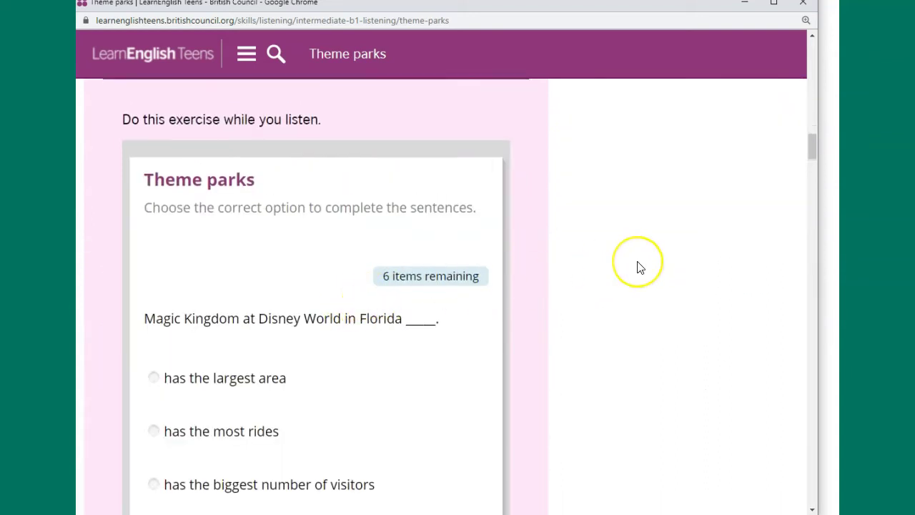
scroll(637, 265, "down", 5)
scroll(640, 267, "down", 5)
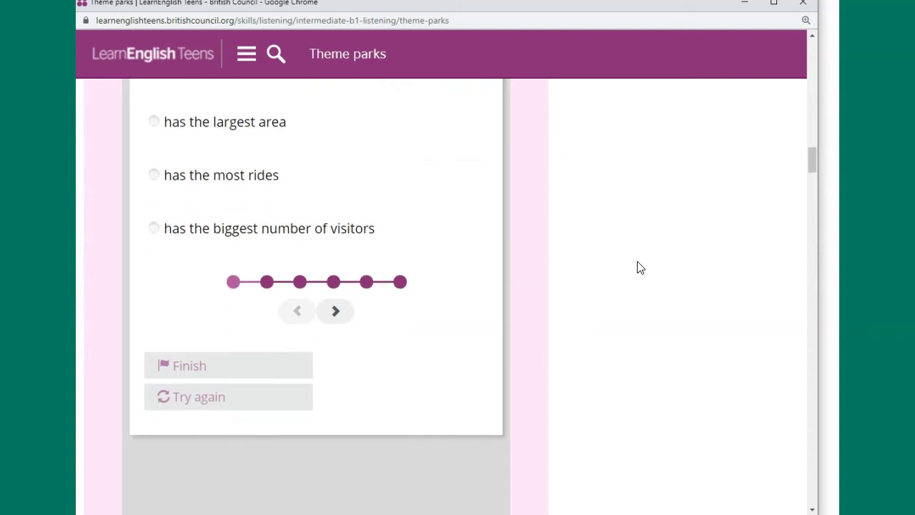
scroll(638, 267, "down", 4)
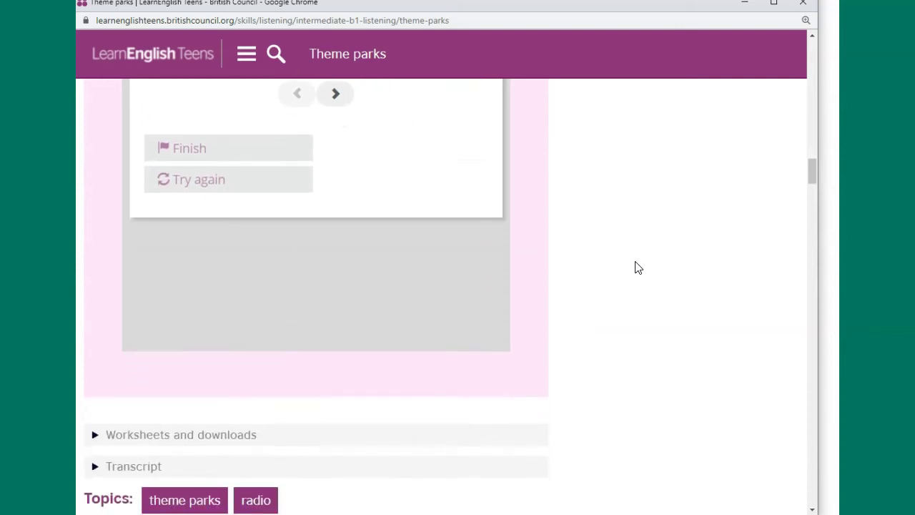
Step: Expand the "Worksheets and downloads" and "Transcript" sections below the exercises
scroll(639, 267, "down", 2)
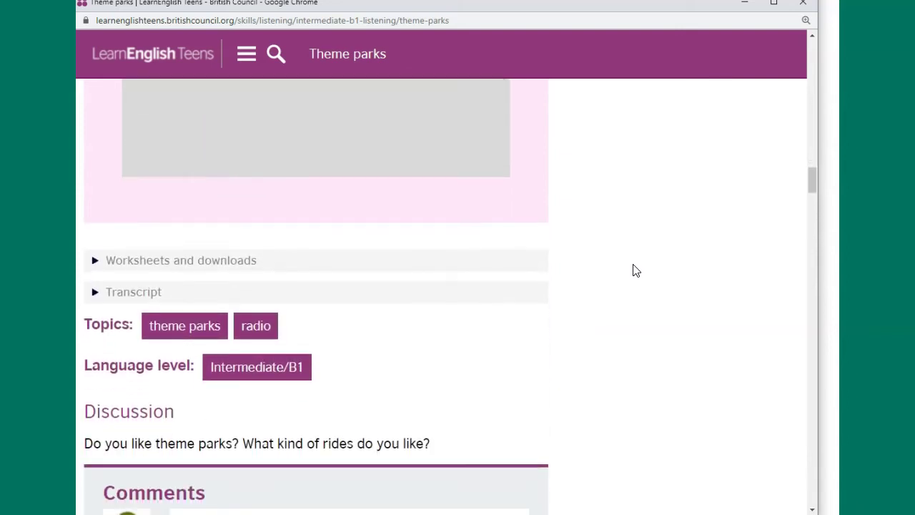
scroll(631, 275, "down", 1)
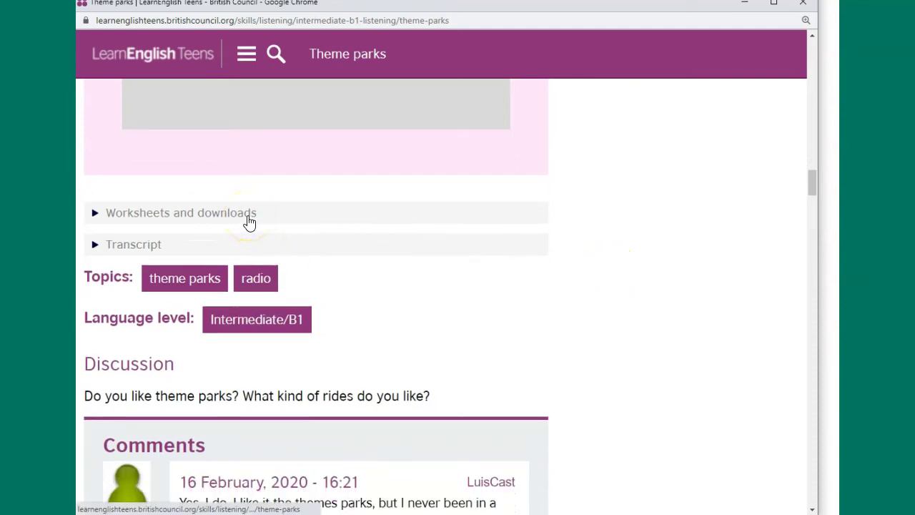
left_click(248, 214)
scroll(426, 246, "down", 2)
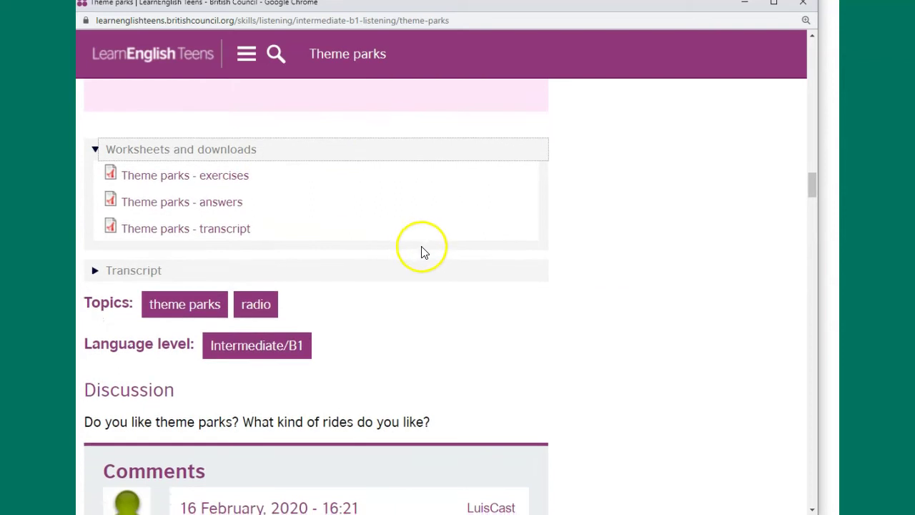
left_click(160, 278)
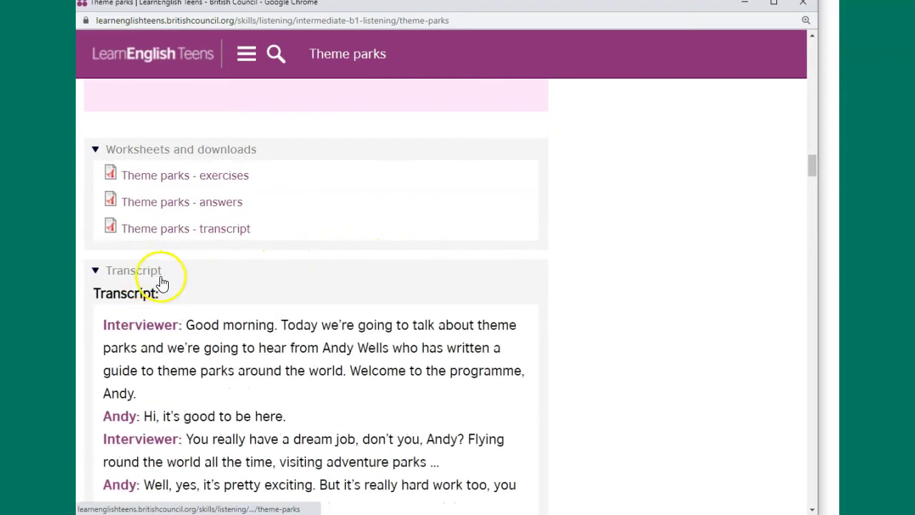
Step: Read through the full interview transcript down to the discussion section
scroll(527, 293, "down", 1)
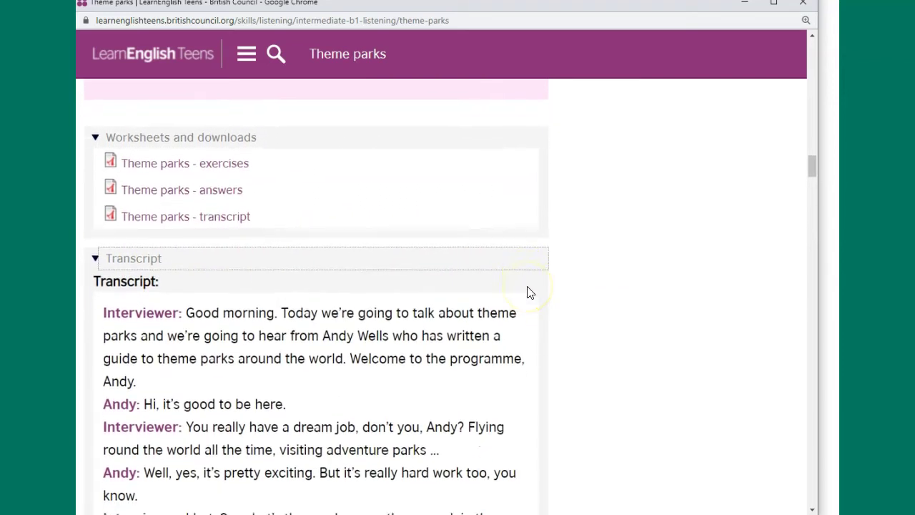
scroll(529, 293, "down", 2)
scroll(529, 292, "down", 5)
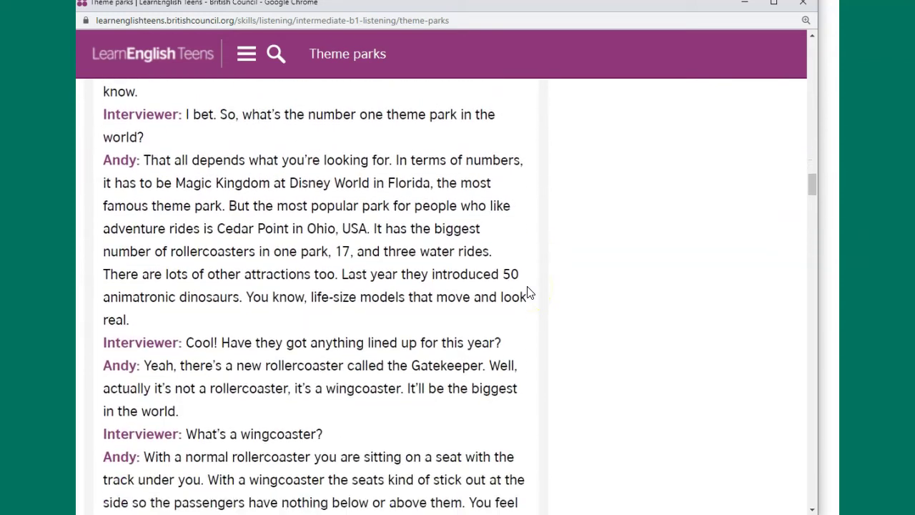
scroll(529, 292, "down", 3)
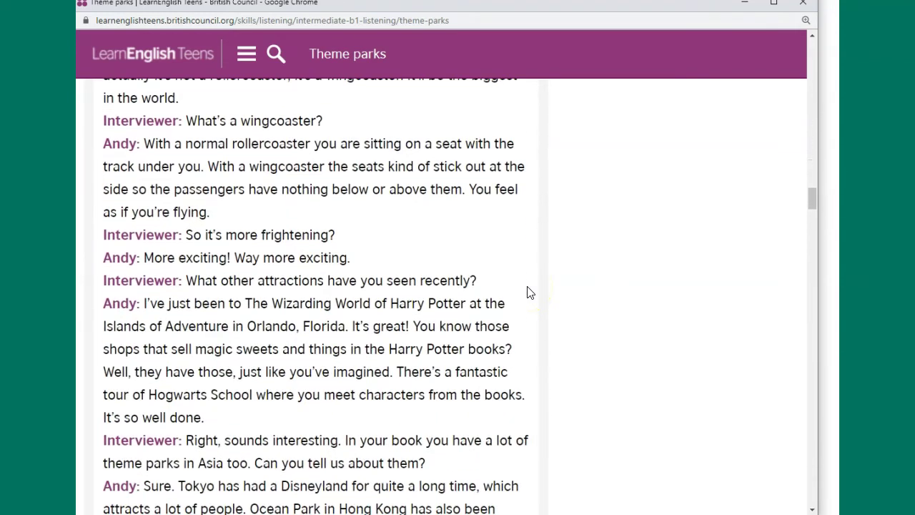
scroll(529, 293, "down", 4)
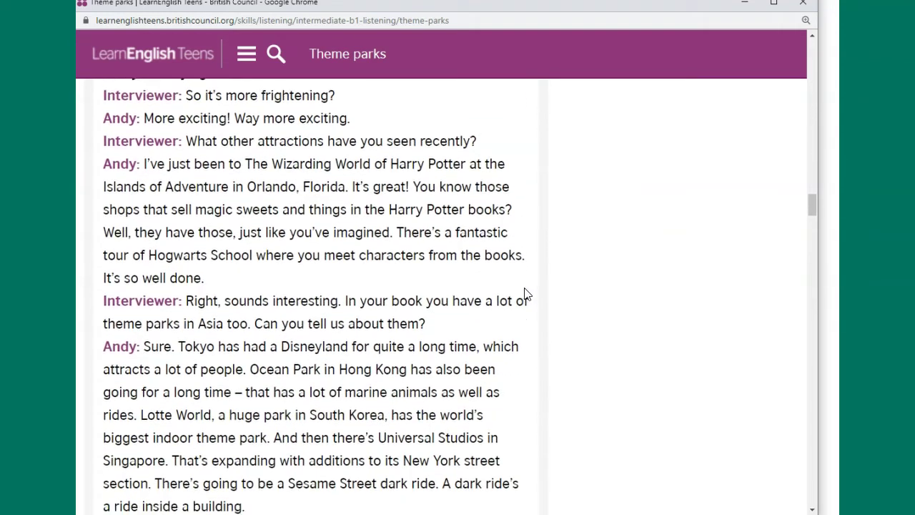
scroll(525, 294, "down", 3)
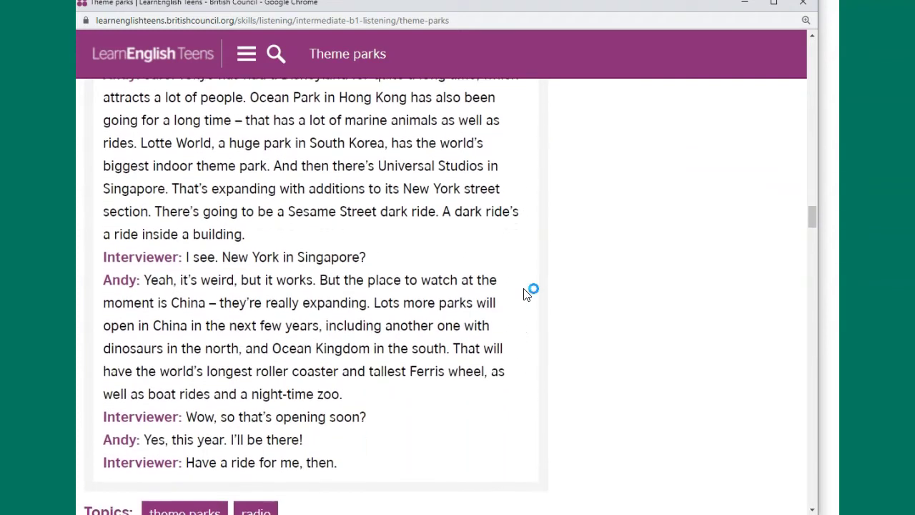
scroll(526, 293, "down", 3)
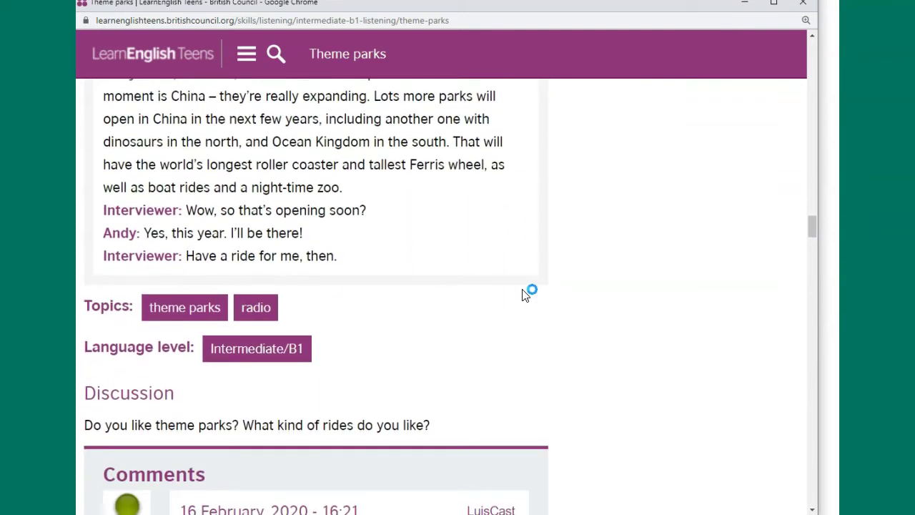
scroll(523, 294, "down", 2)
Step: Return to the exercises and collapse both the true or false and the multiple choice sections
left_click(645, 293)
left_click_drag(812, 239, 758, 77)
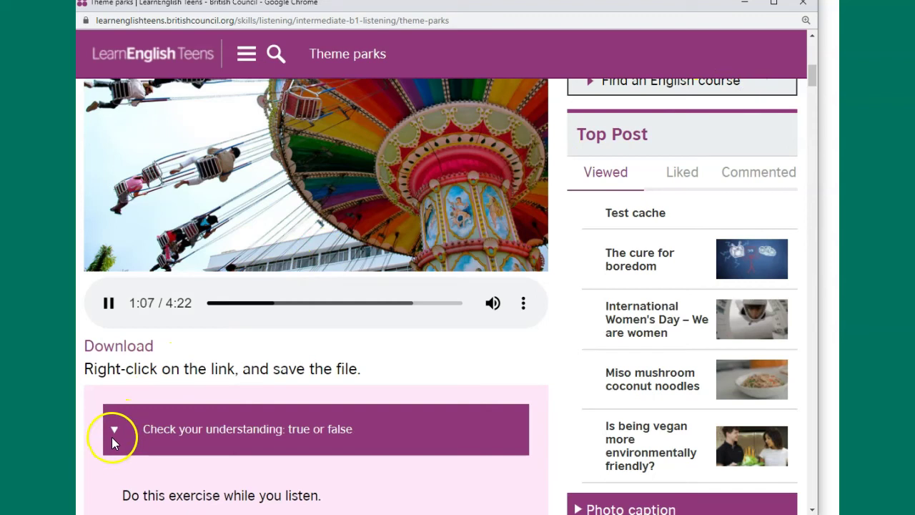
left_click(149, 432)
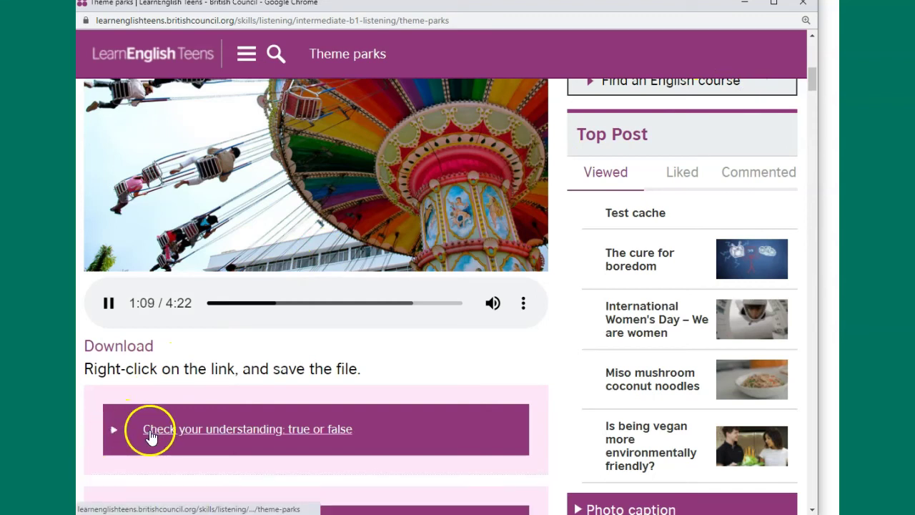
scroll(149, 436, "down", 1)
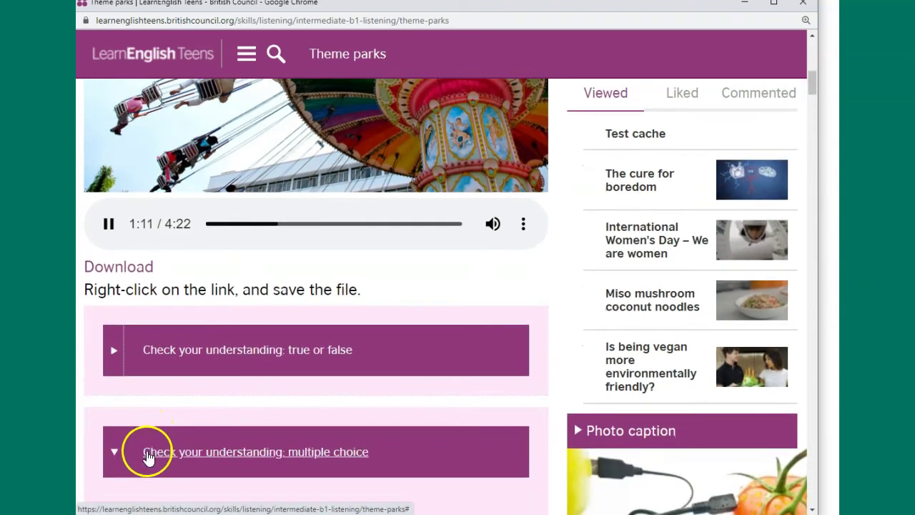
left_click(148, 458)
scroll(214, 418, "down", 1)
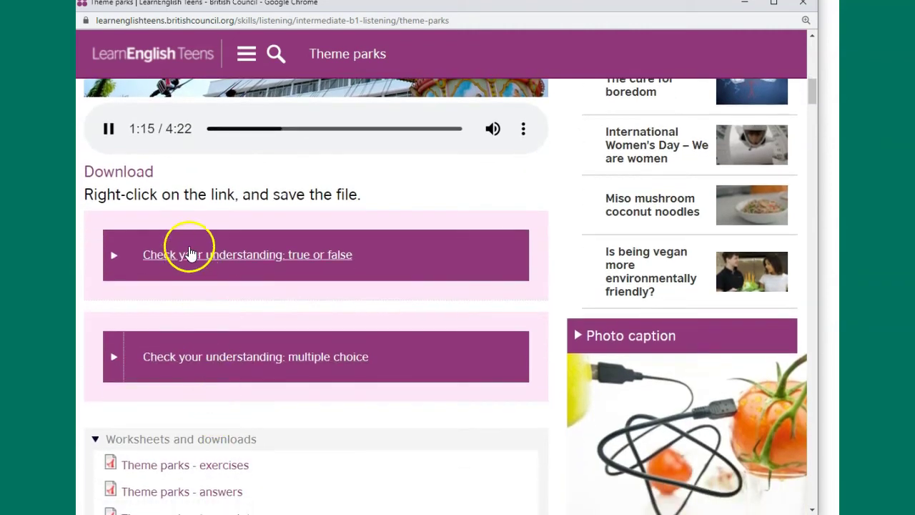
Step: Review the downloadable worksheet files and the expanded transcript beneath the collapsed exercises
scroll(190, 253, "down", 2)
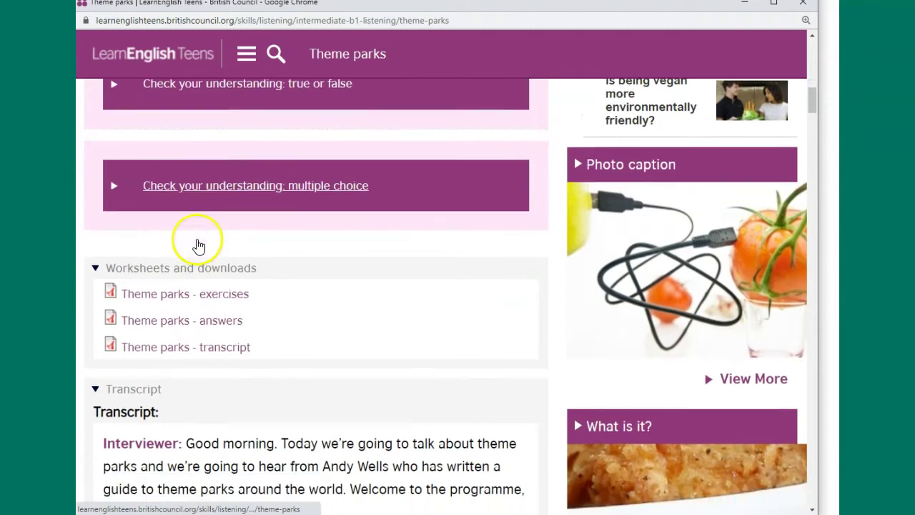
scroll(198, 245, "down", 1)
scroll(199, 246, "down", 2)
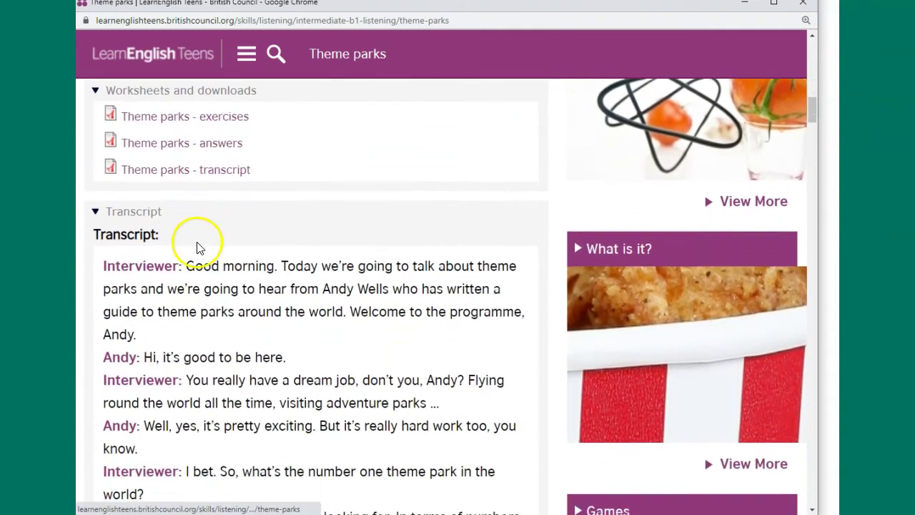
scroll(199, 245, "down", 3)
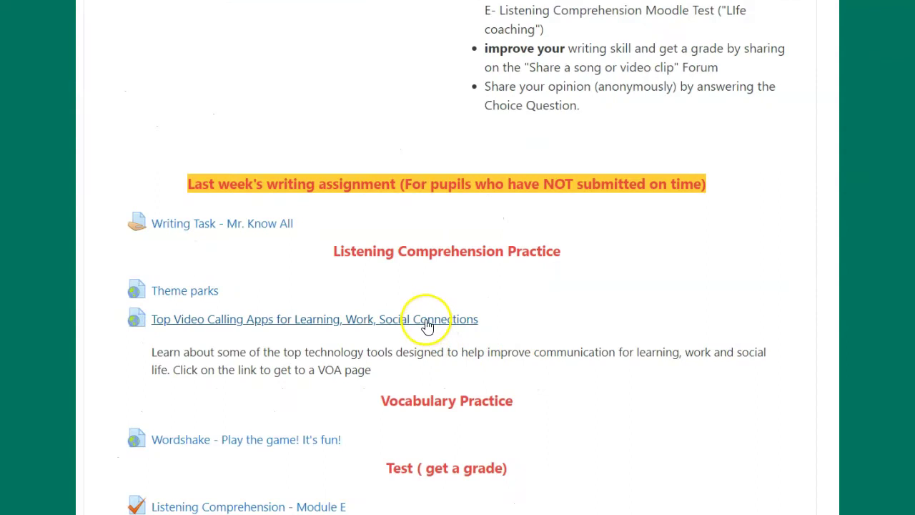
Step: Open the "Top Video Calling Apps for Learning, Work, Social Connections" resource from the Moodle course page and reposition its pop-up window
left_click(426, 321)
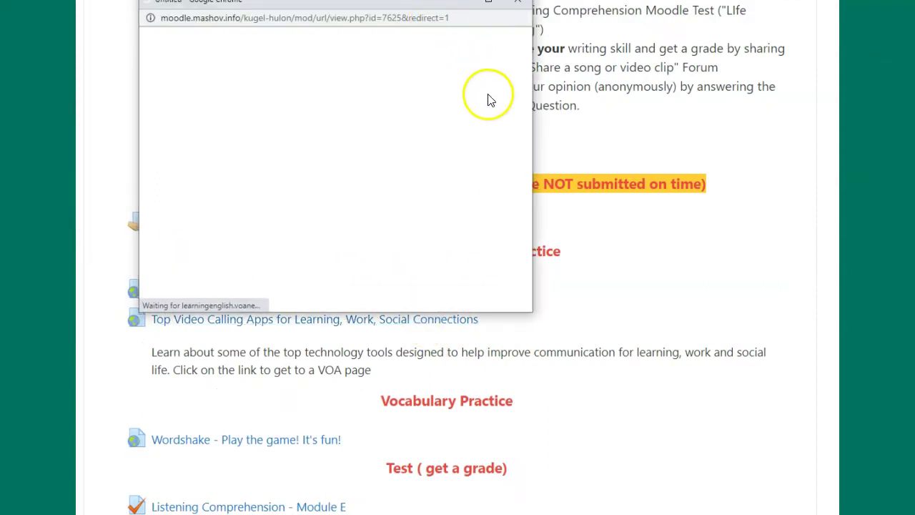
left_click_drag(538, 98, 532, 1)
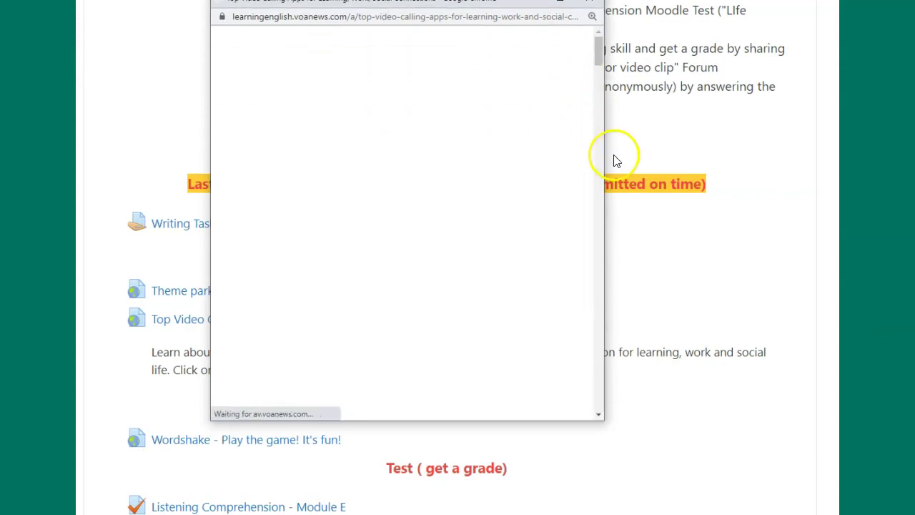
Step: Enlarge the video calling article's pop-up window to span the full width of the course page and extend down the screen
left_click_drag(605, 158, 834, 179)
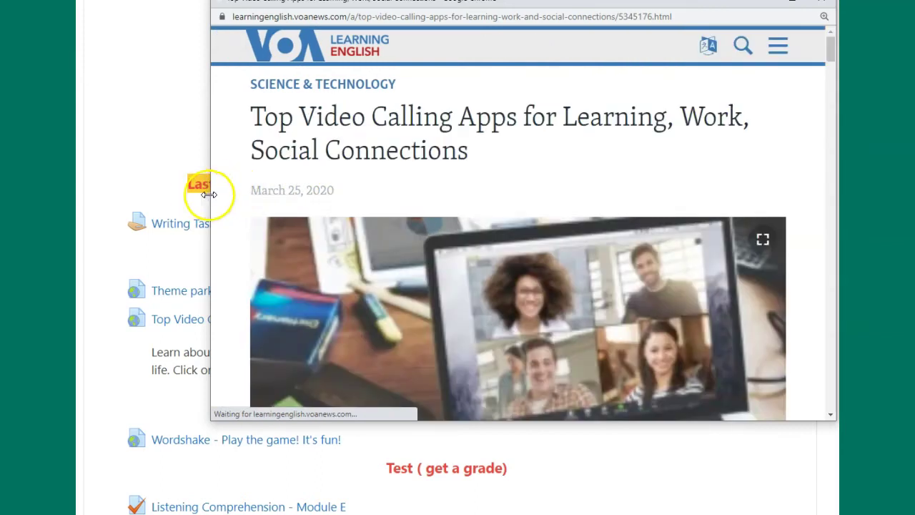
left_click_drag(206, 196, 90, 211)
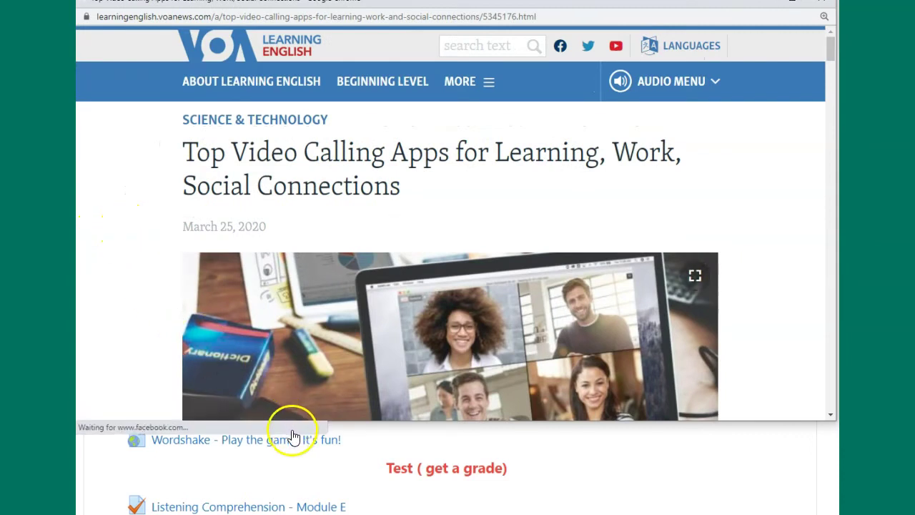
left_click_drag(370, 422, 340, 514)
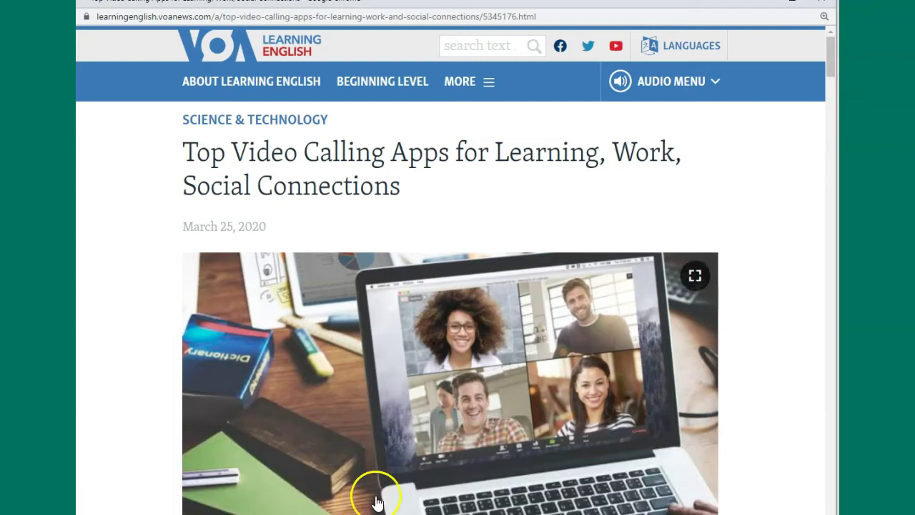
Step: Look through the entire video calling apps article, from the lead photo and audio player down to the quiz
scroll(532, 332, "down", 3)
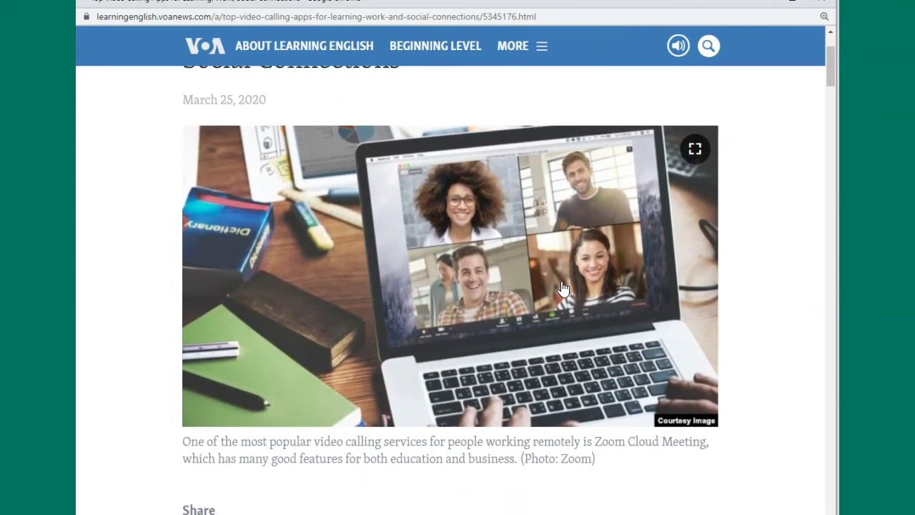
scroll(563, 288, "down", 2)
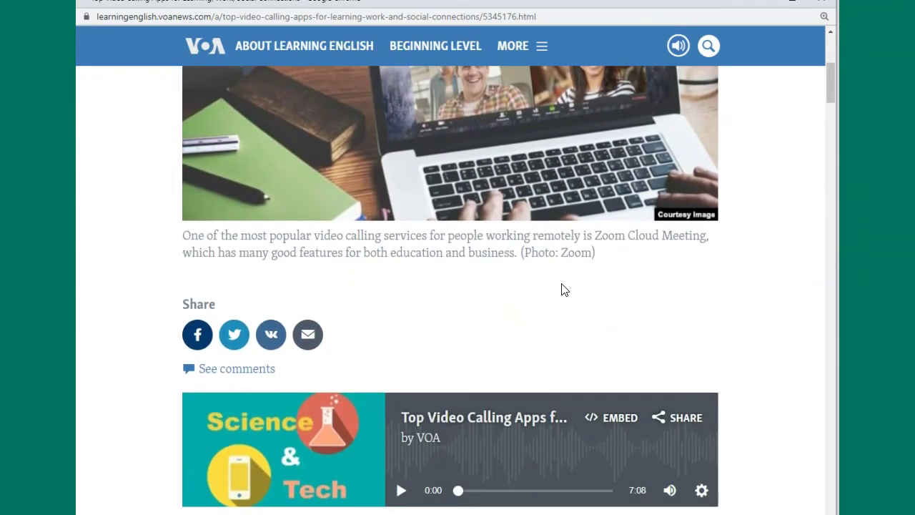
scroll(563, 290, "down", 2)
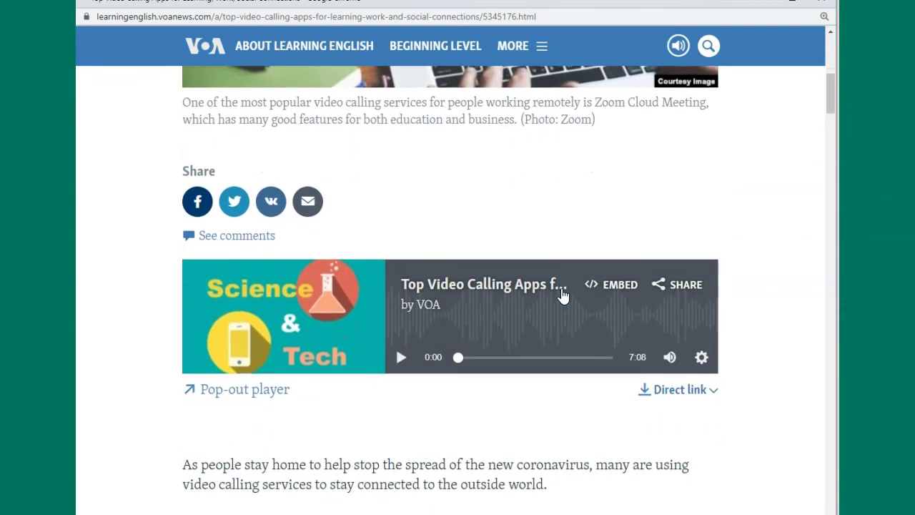
scroll(563, 294, "down", 4)
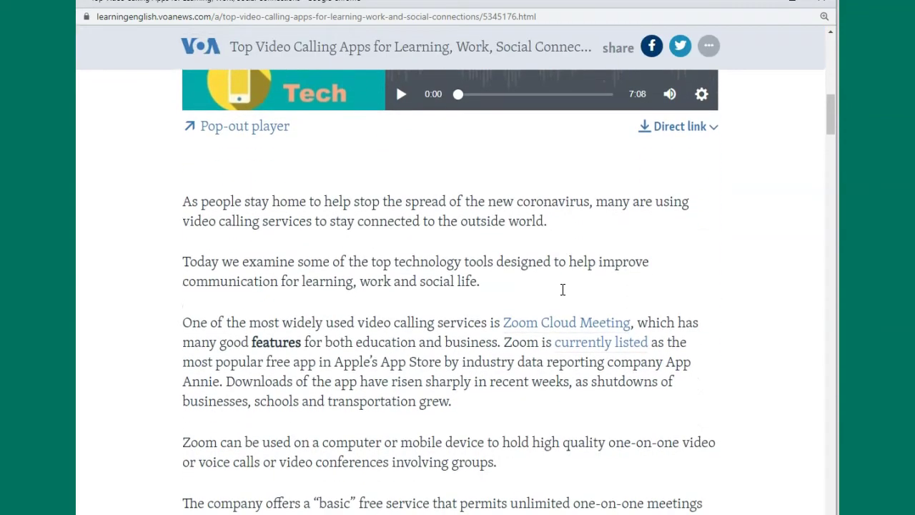
scroll(563, 289, "down", 4)
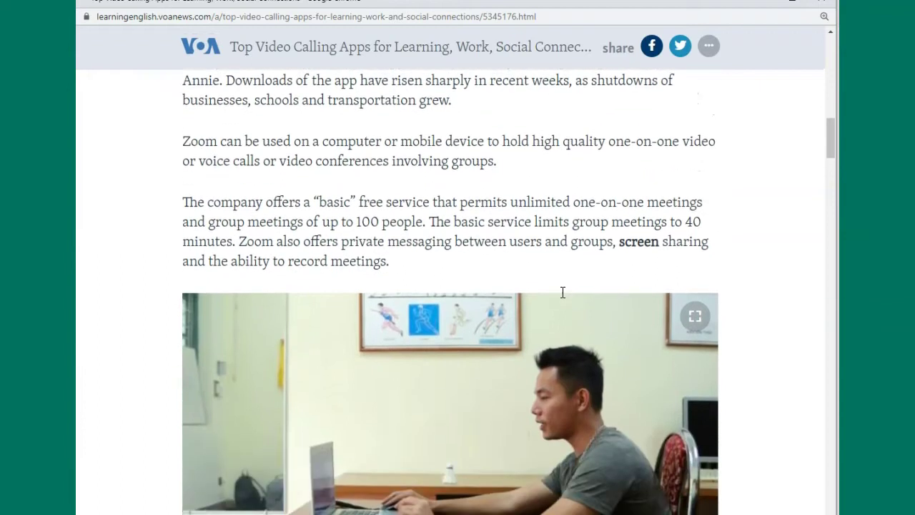
scroll(562, 292, "down", 4)
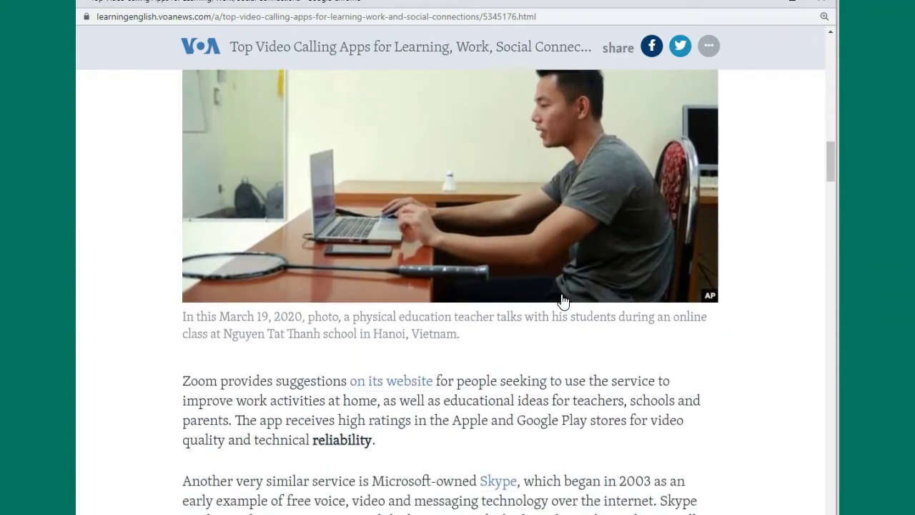
scroll(563, 301, "down", 3)
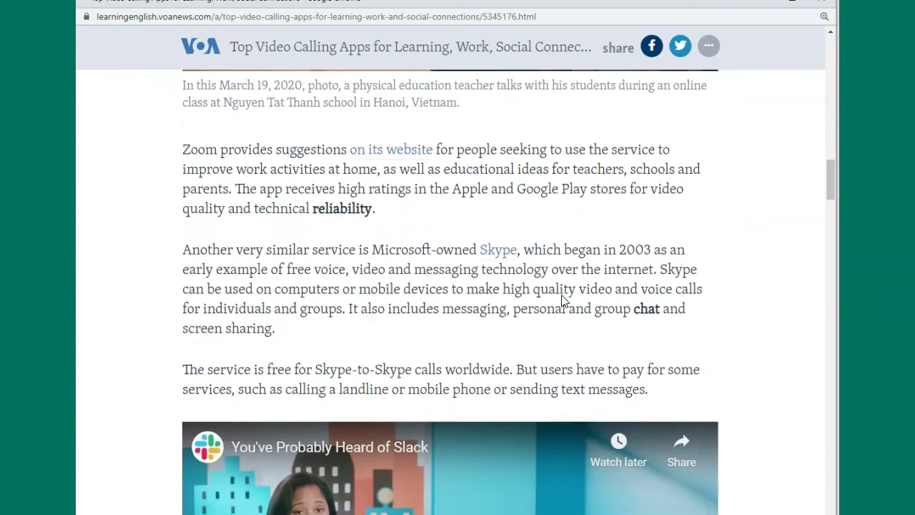
scroll(561, 301, "down", 4)
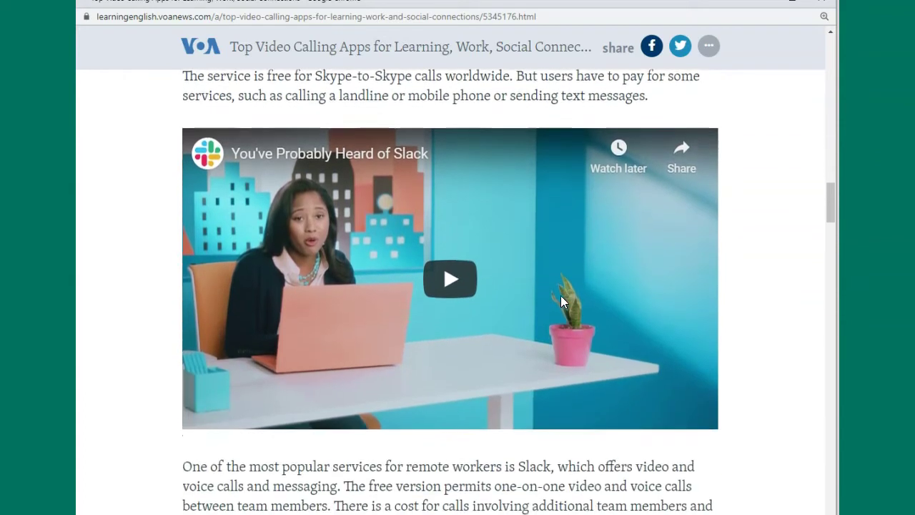
scroll(561, 300, "down", 5)
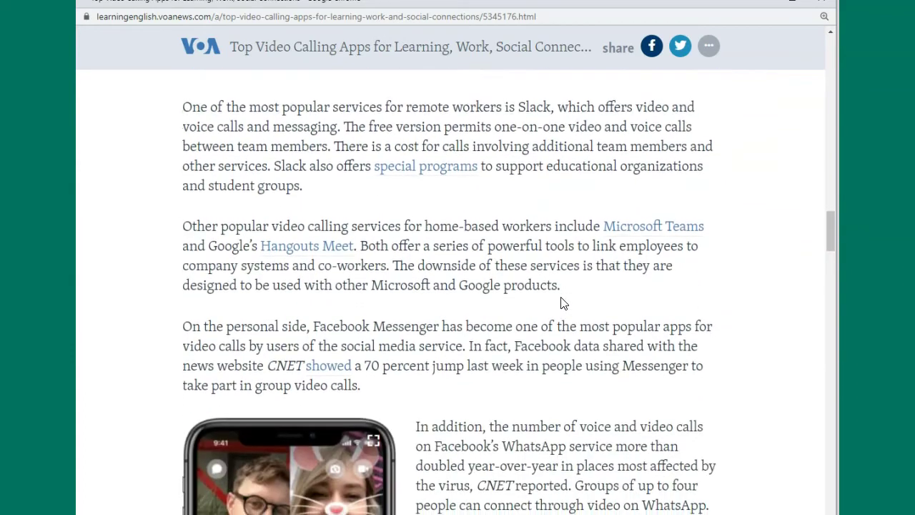
scroll(561, 303, "down", 4)
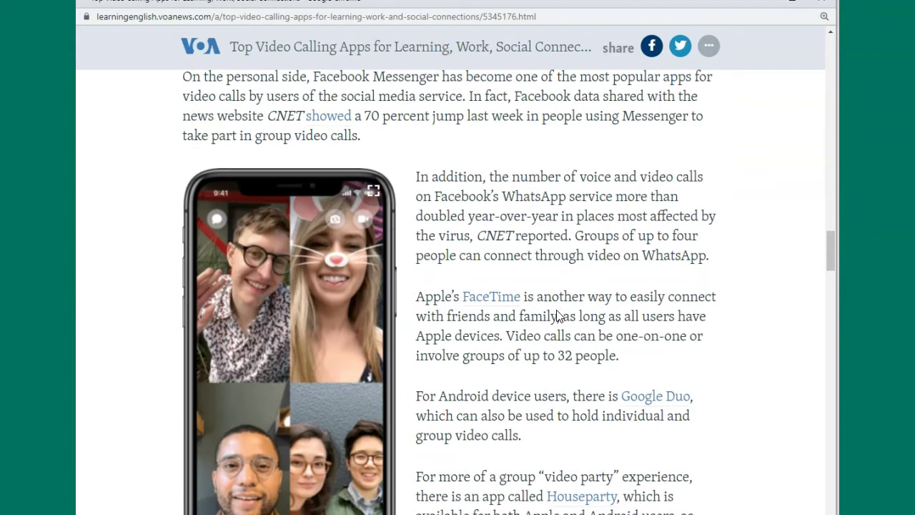
scroll(559, 315, "down", 5)
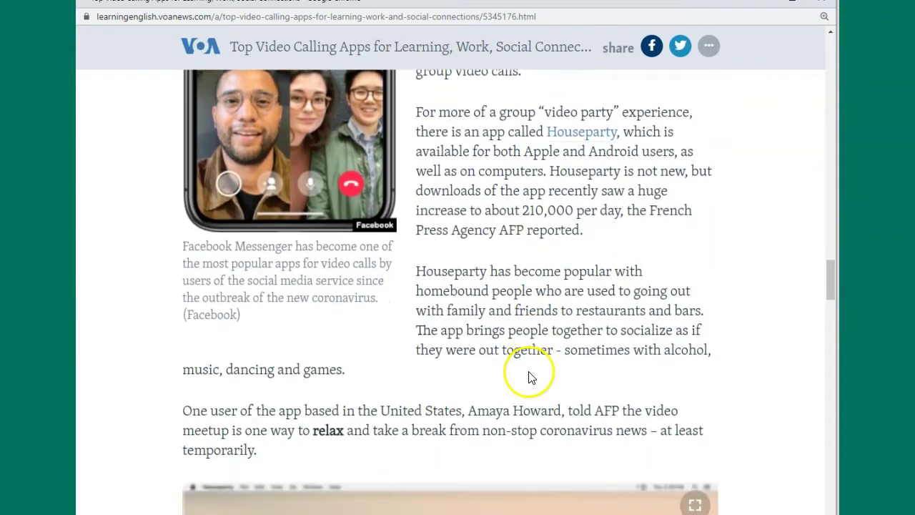
scroll(528, 377, "down", 6)
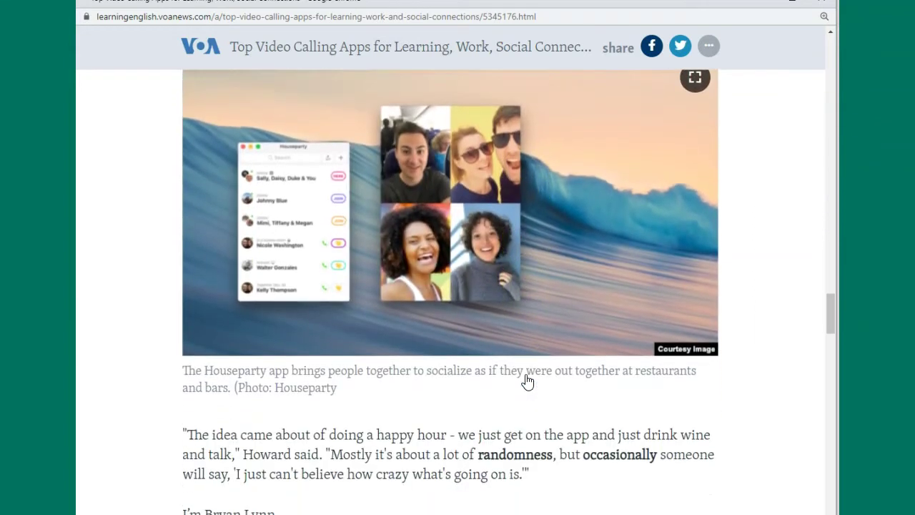
scroll(526, 381, "down", 4)
scroll(527, 381, "down", 3)
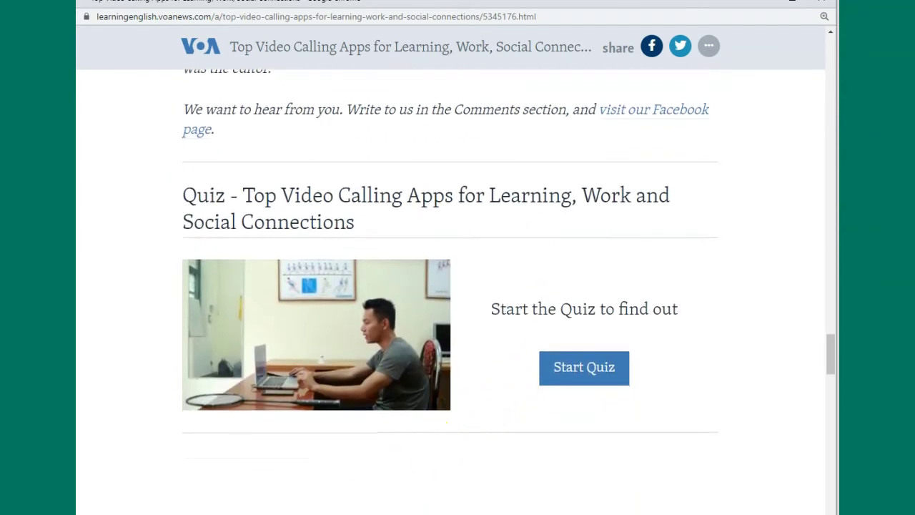
Step: Play the article's audio recording from the beginning and follow along with the opening paragraphs of the text
left_click(401, 348)
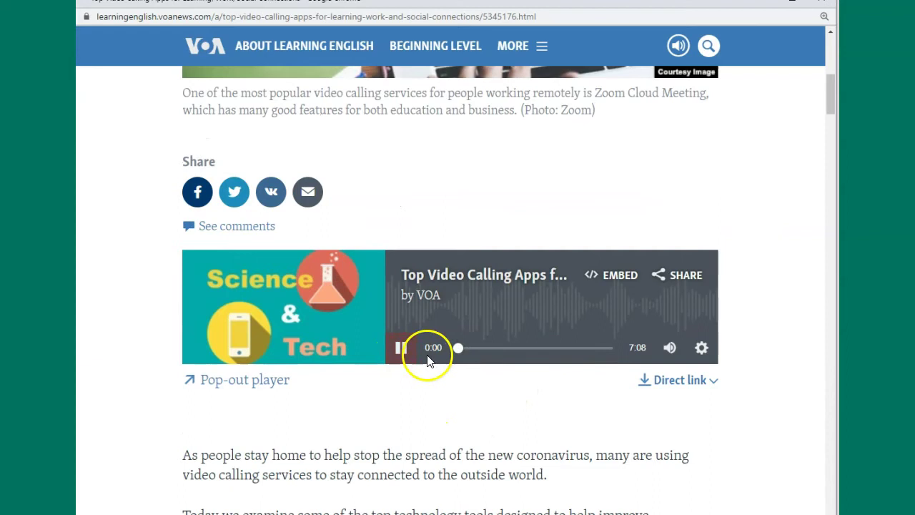
scroll(799, 335, "down", 2)
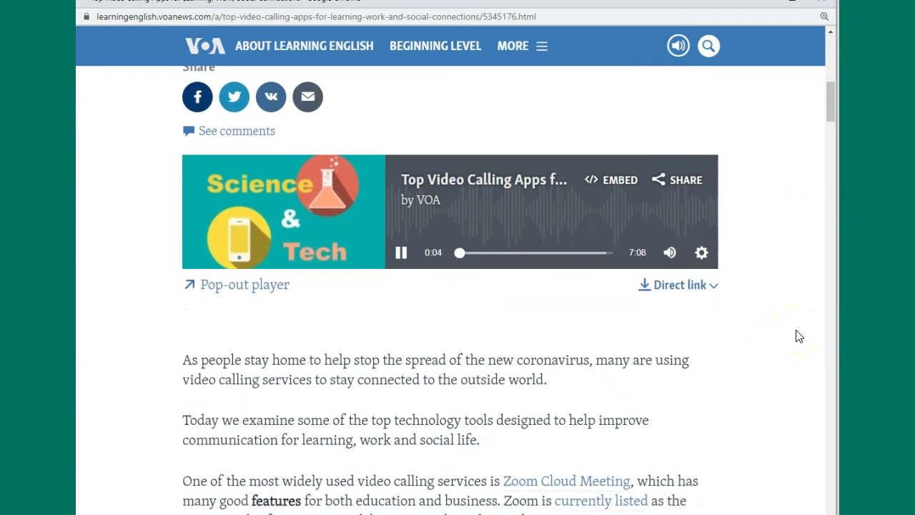
scroll(799, 336, "down", 1)
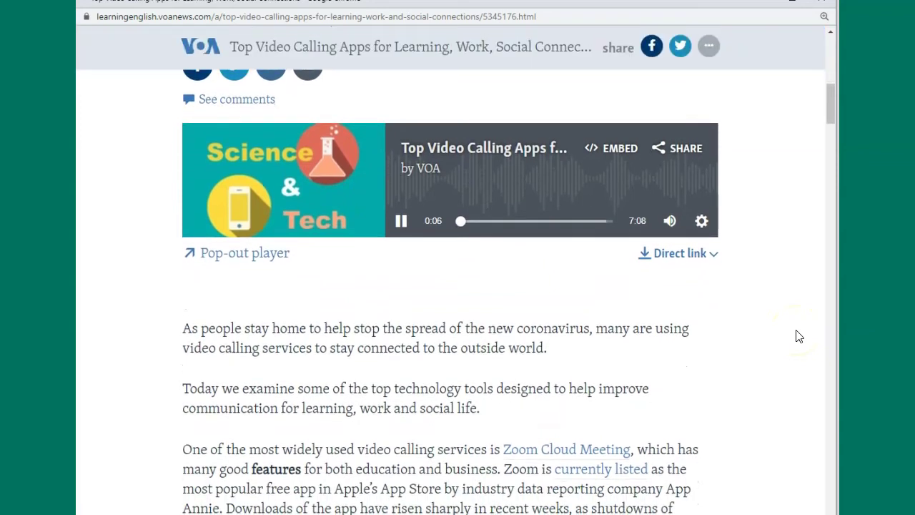
scroll(799, 336, "down", 1)
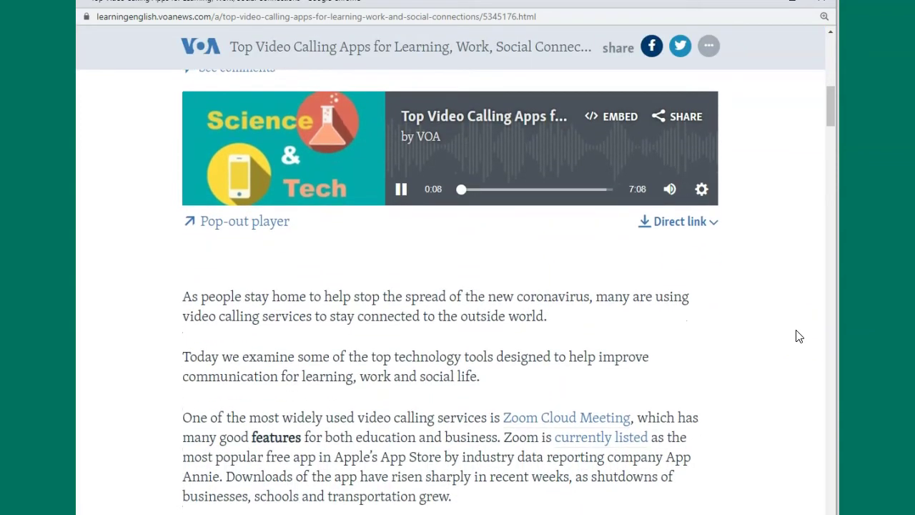
scroll(799, 336, "down", 1)
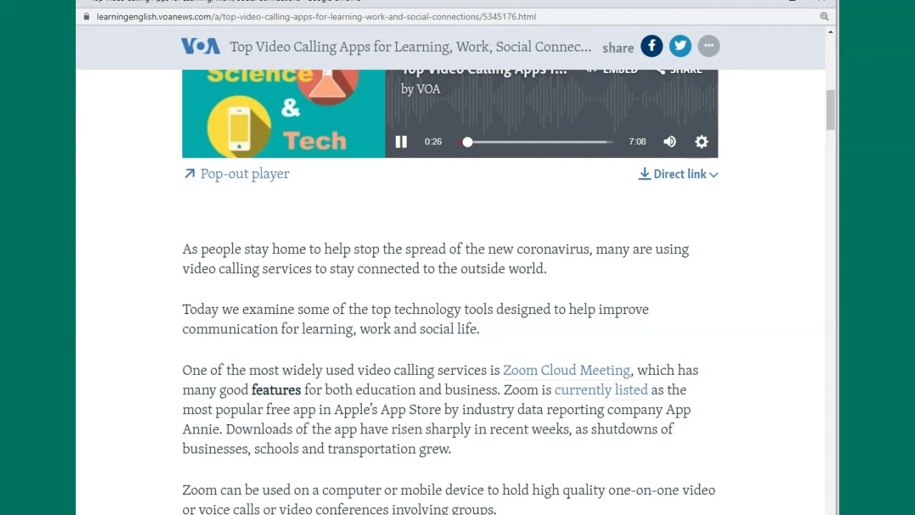
Step: Play the embedded "You've Probably Heard of Slack" video for a short while and pause it
scroll(438, 337, "down", 10)
left_click(443, 333)
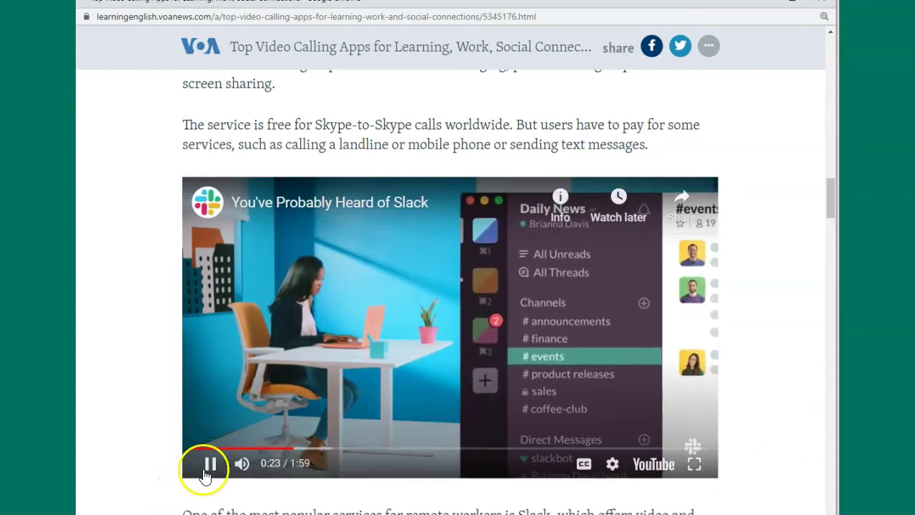
left_click(210, 466)
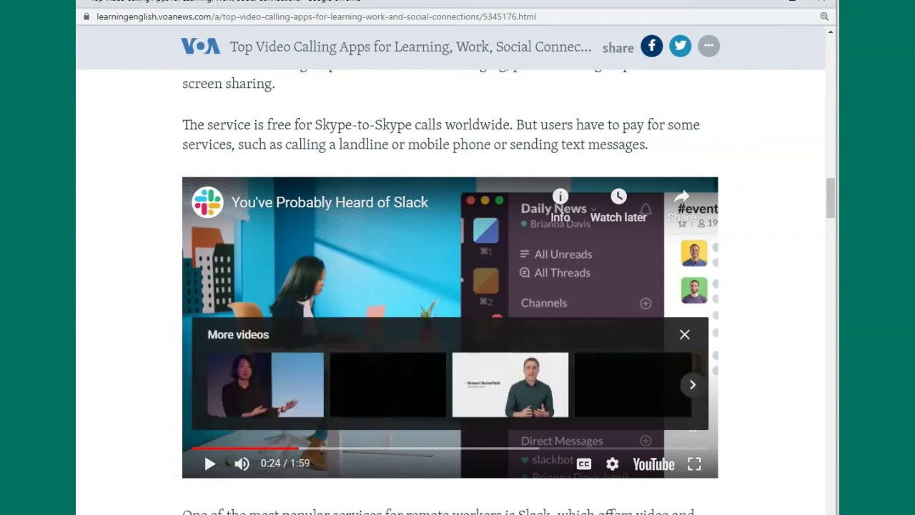
Step: Start the quiz beneath the article and examine its first question and answer options without answering
scroll(558, 322, "down", 20)
left_click(552, 277)
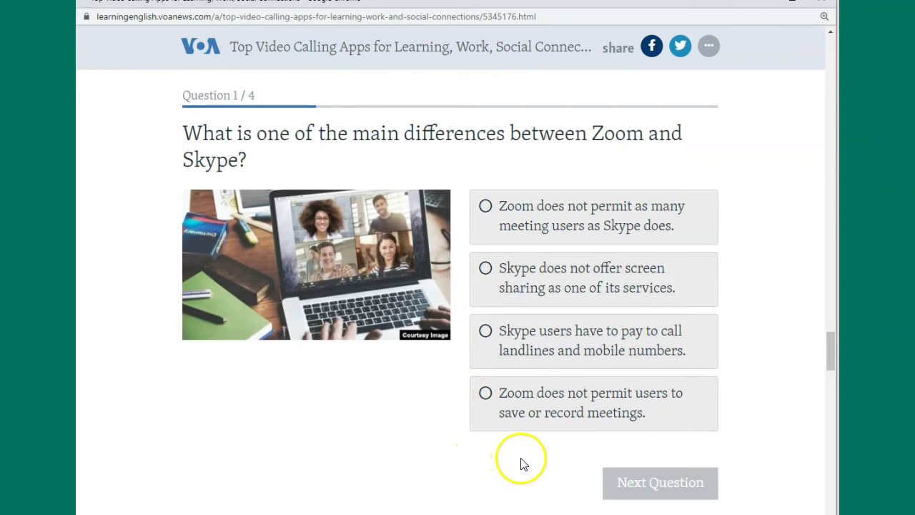
scroll(531, 451, "down", 1)
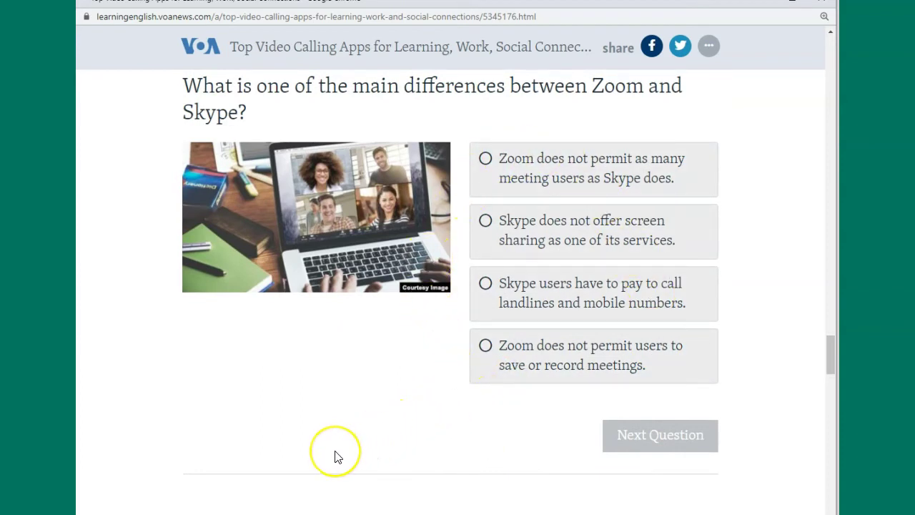
scroll(337, 457, "down", 1)
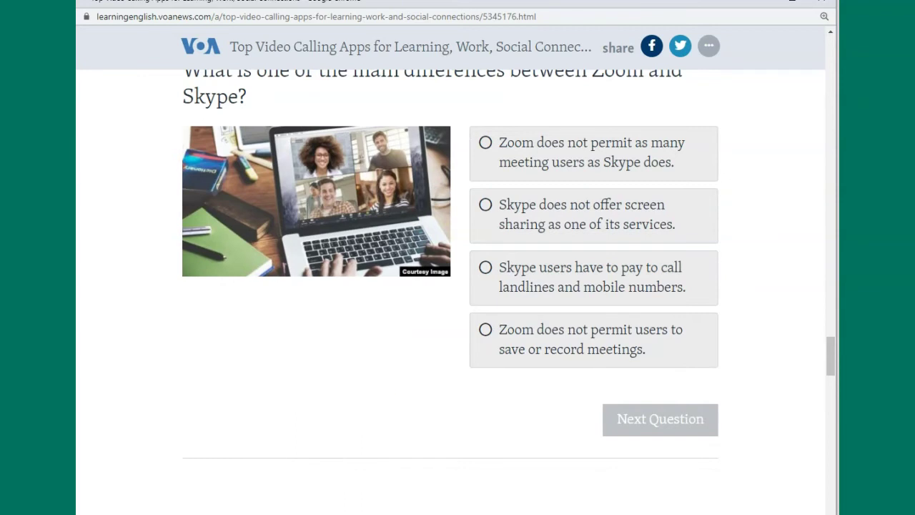
Step: Review the "Words in This Story" vocabulary list below the quiz
scroll(93, 313, "down", 6)
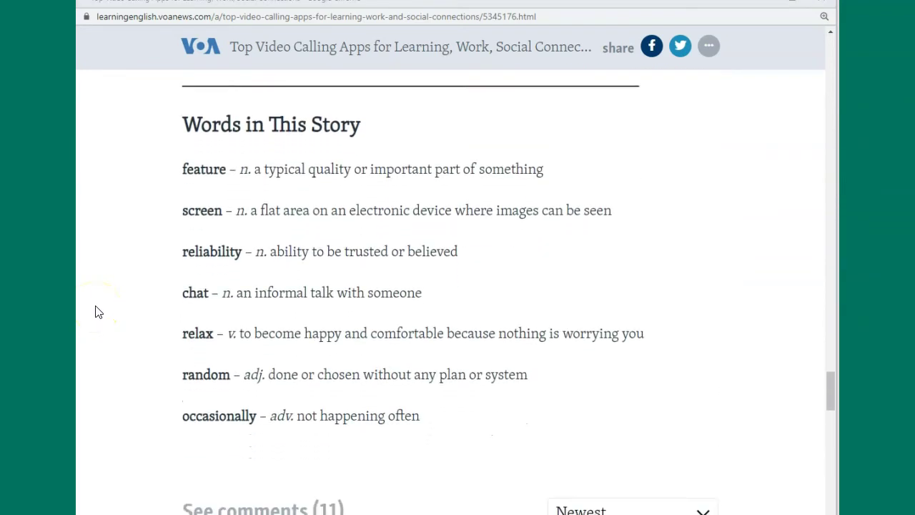
scroll(99, 312, "up", 1)
scroll(99, 311, "down", 1)
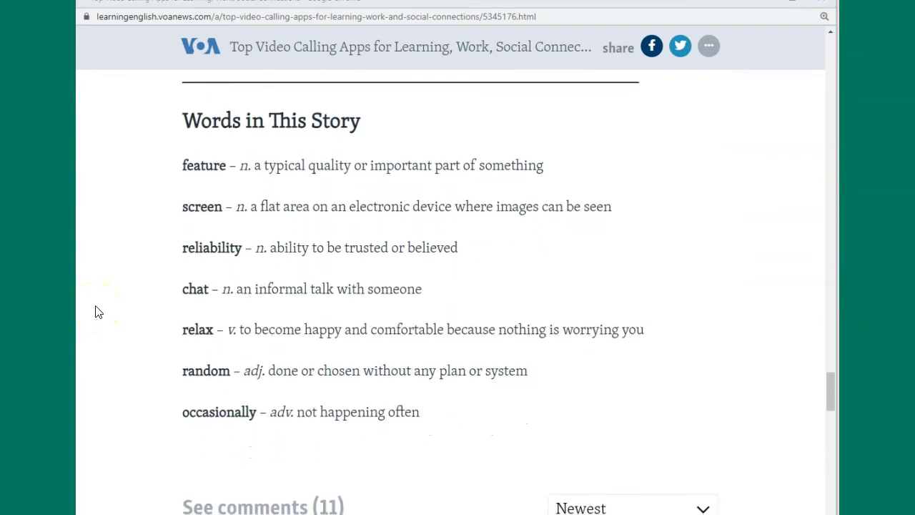
Step: Load more reader comments beneath the vocabulary list and look through them
scroll(98, 312, "down", 4)
scroll(98, 312, "down", 2)
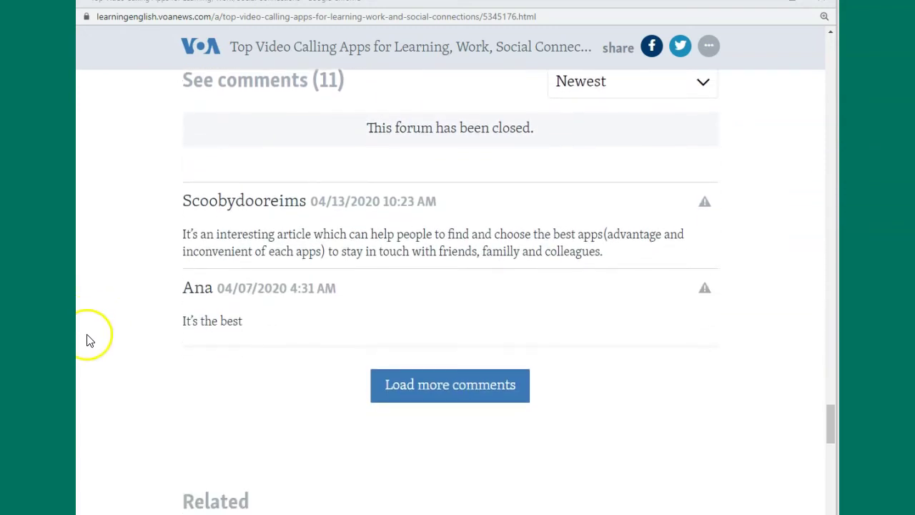
scroll(89, 340, "down", 1)
left_click(398, 324)
scroll(127, 342, "down", 2)
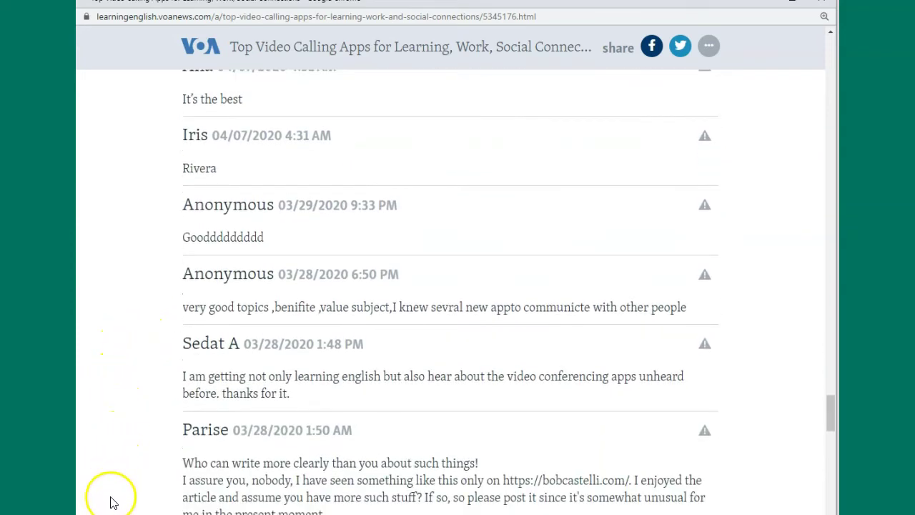
Step: Close the article window, open the Wordshake game from the course's Vocabulary Practice section, enlarge its window, and bring the game into view
key("ctrl+w")
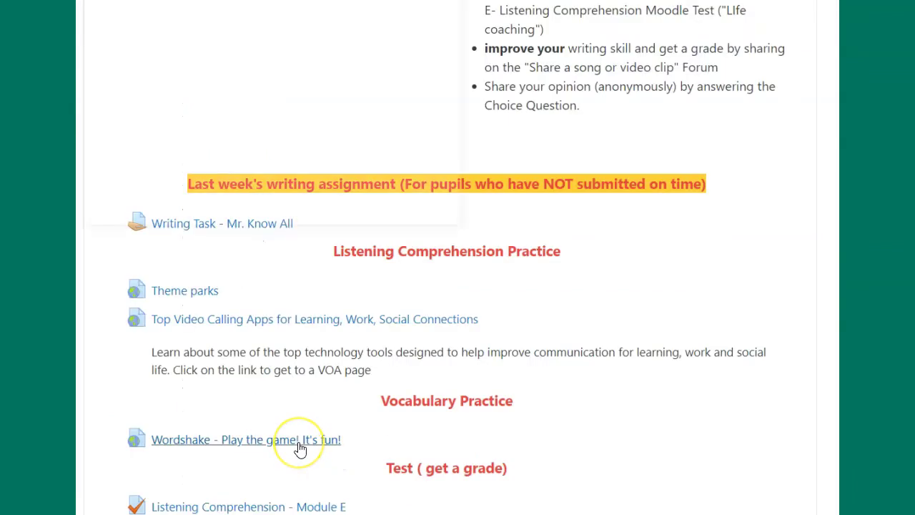
left_click(295, 441)
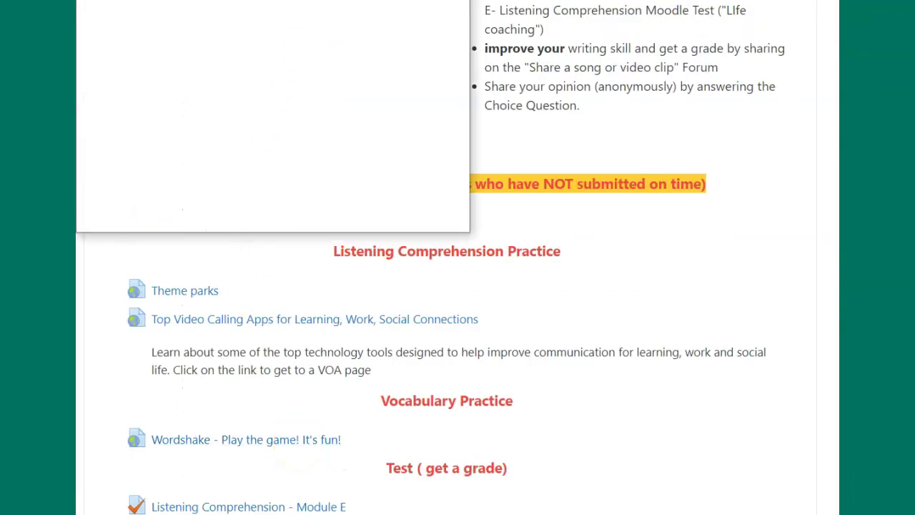
double_click(404, 8)
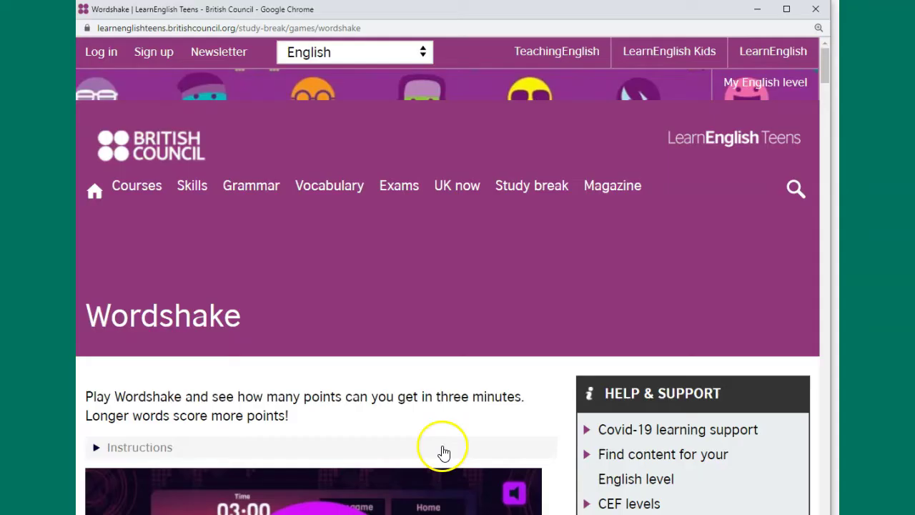
scroll(811, 301, "down", 3)
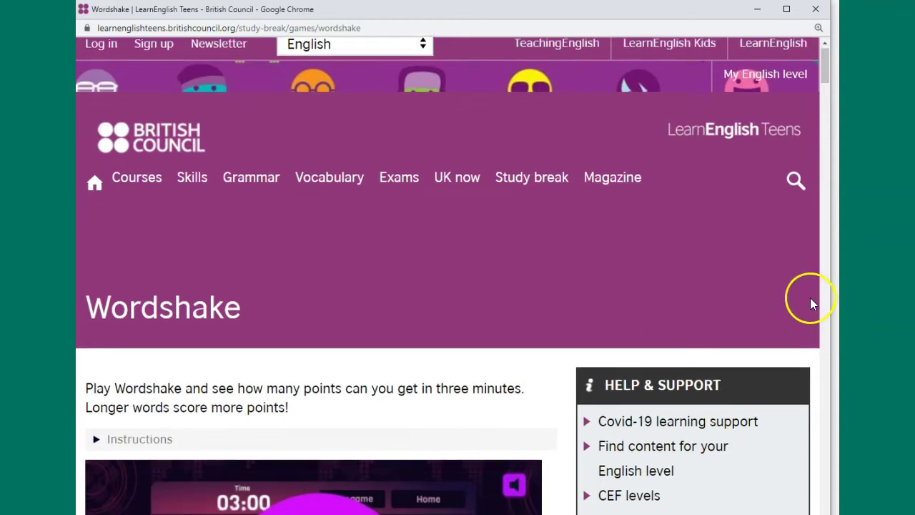
scroll(811, 302, "down", 1)
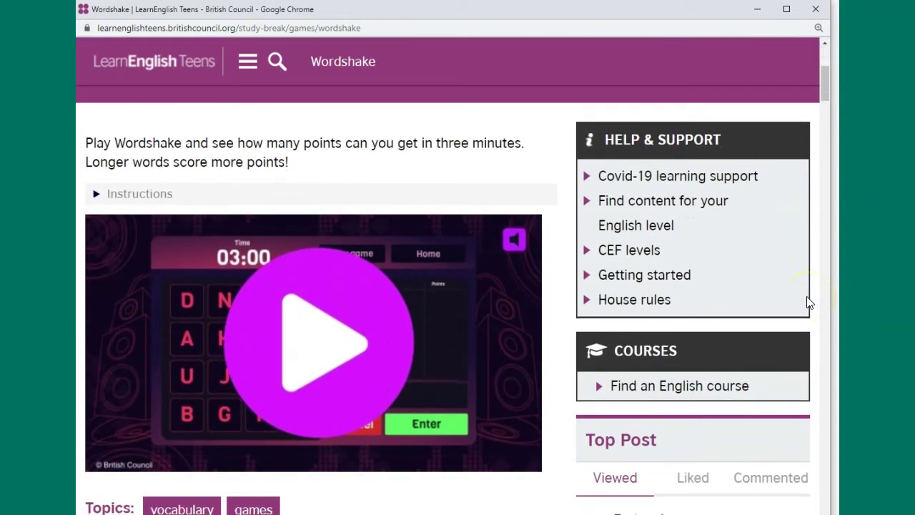
Step: Launch the Wordshake game on the page and start playing from its title screen
scroll(386, 365, "down", 1)
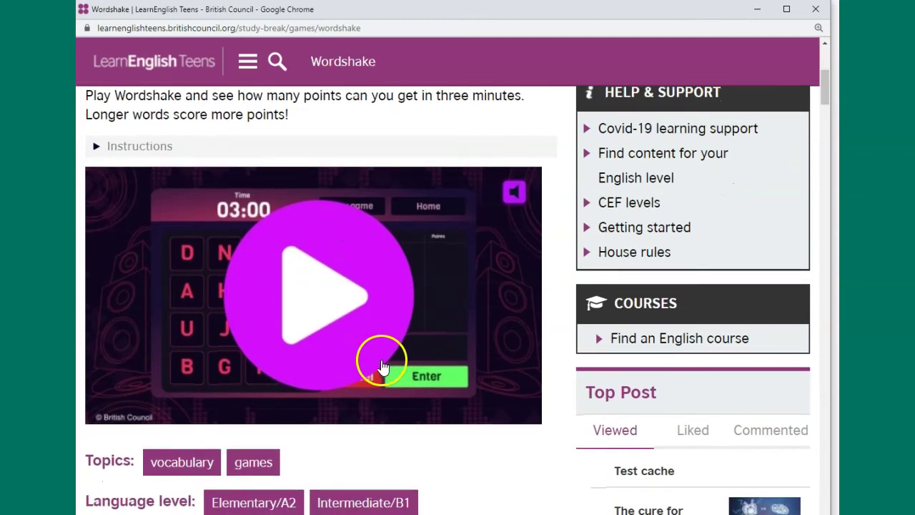
left_click(337, 323)
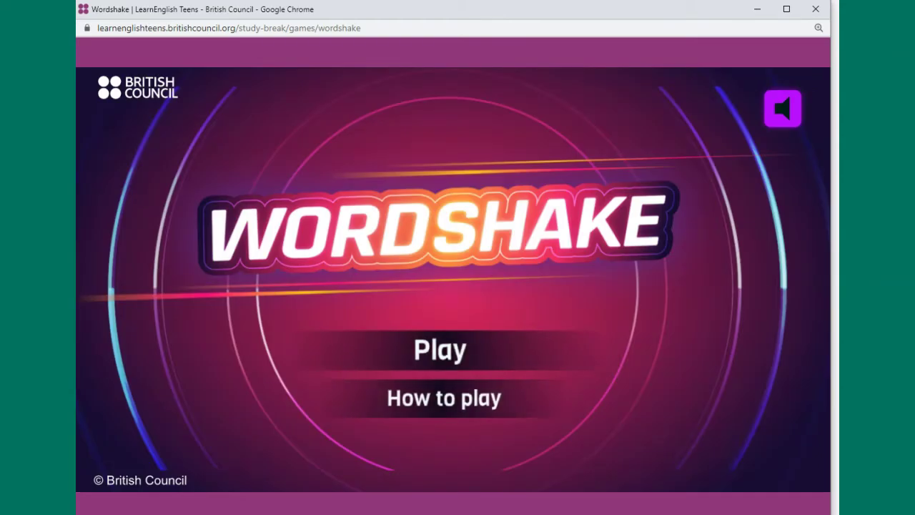
left_click(429, 344)
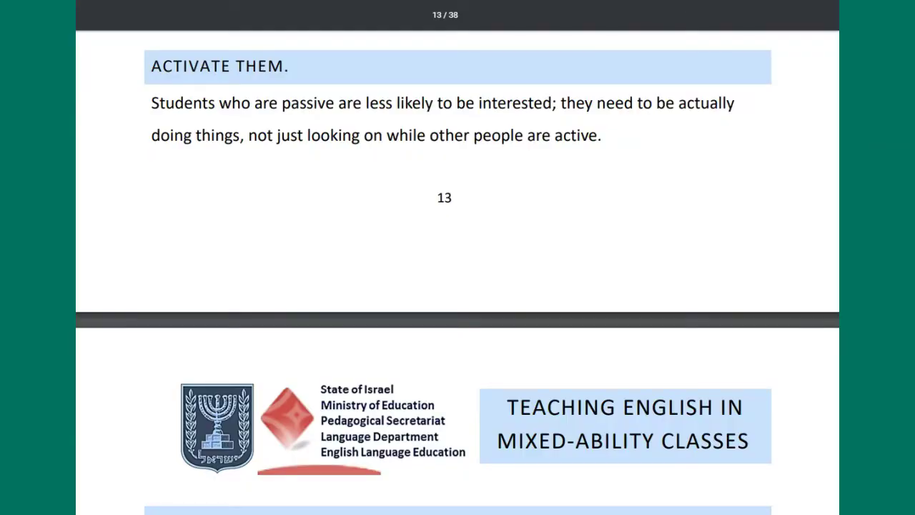
Step: Read the mixed-ability teaching guide's tips on raising interest, from open-ended questions and higher-order thinking through turning activities into games
scroll(457, 258, "down", 4)
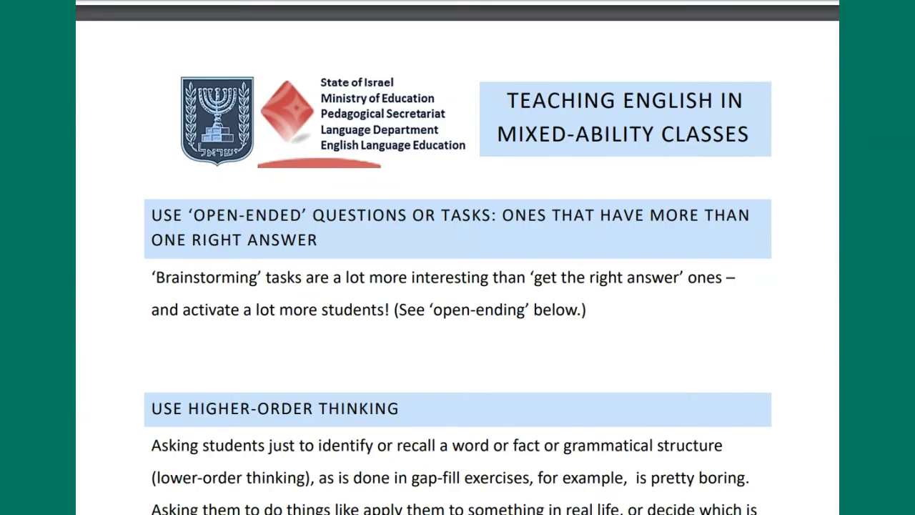
scroll(457, 258, "down", 3)
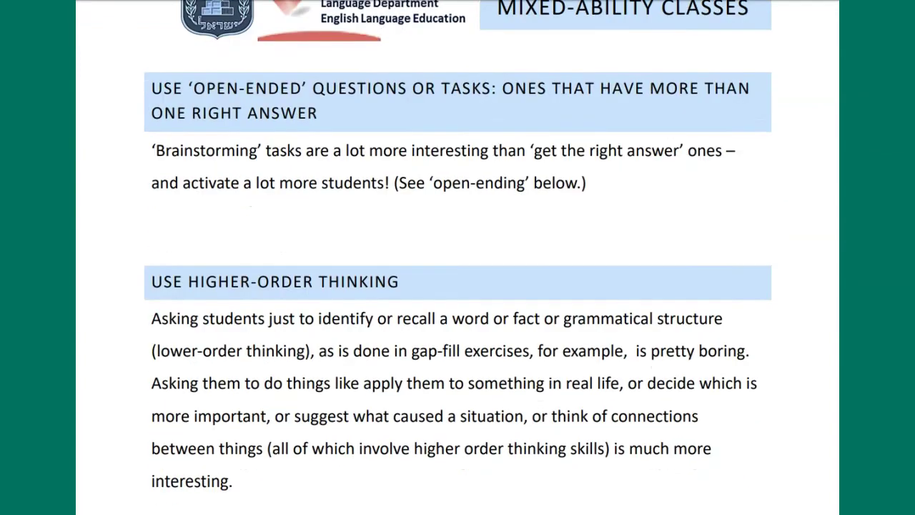
scroll(457, 257, "down", 3)
scroll(458, 257, "down", 2)
scroll(458, 257, "down", 3)
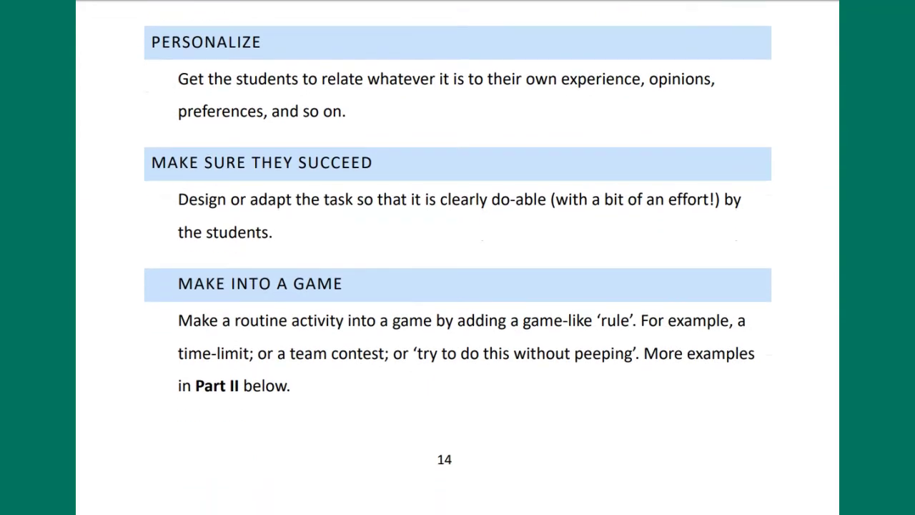
scroll(457, 257, "down", 4)
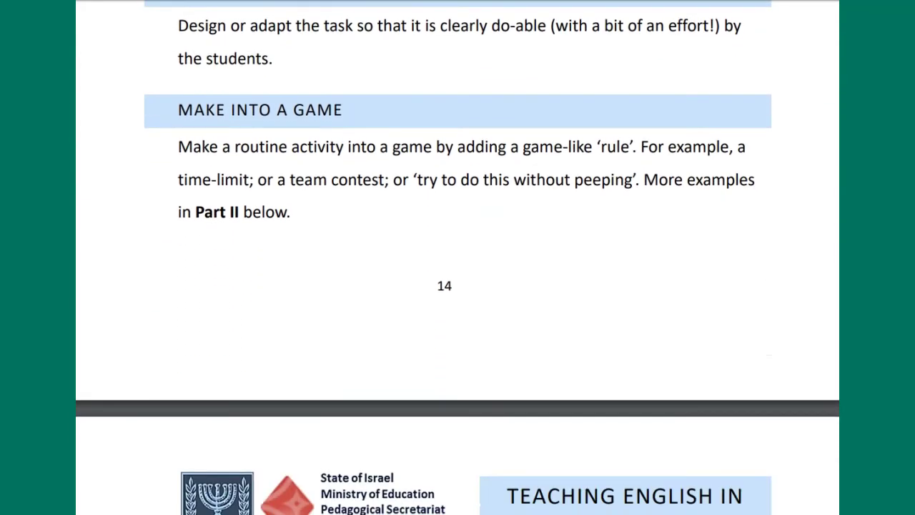
Step: Review the guide's Individualization and Personalization sections on page 15
scroll(458, 257, "down", 4)
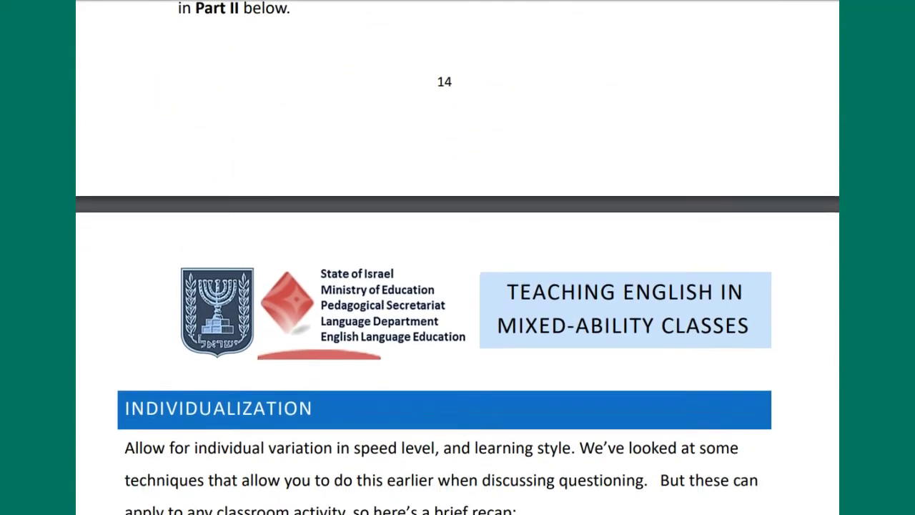
scroll(457, 258, "down", 2)
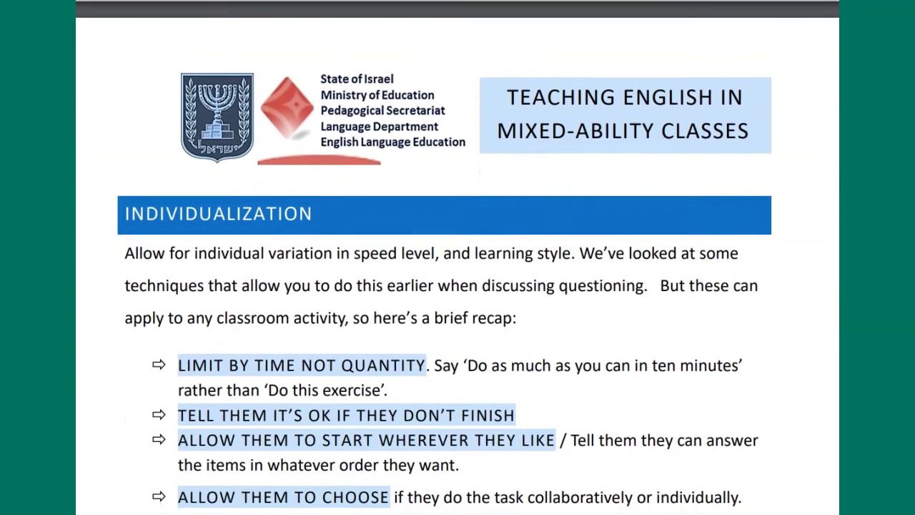
scroll(458, 257, "down", 2)
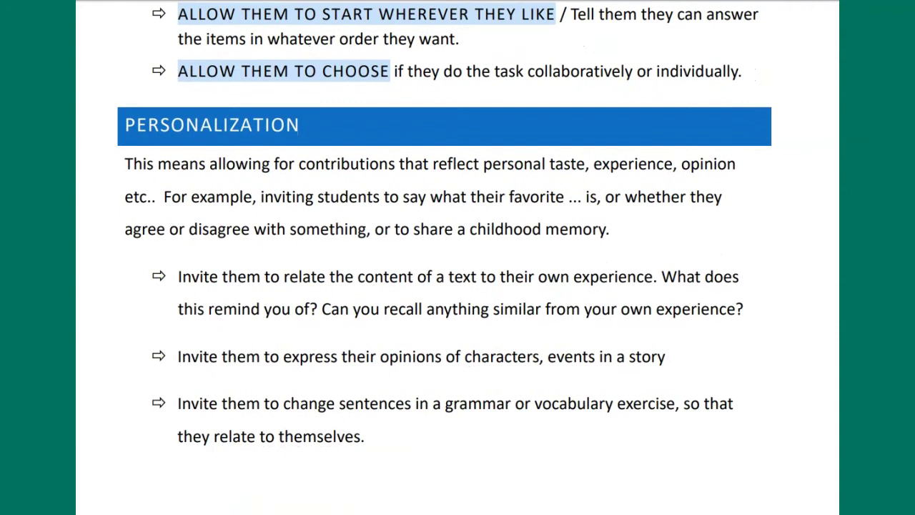
scroll(457, 257, "down", 4)
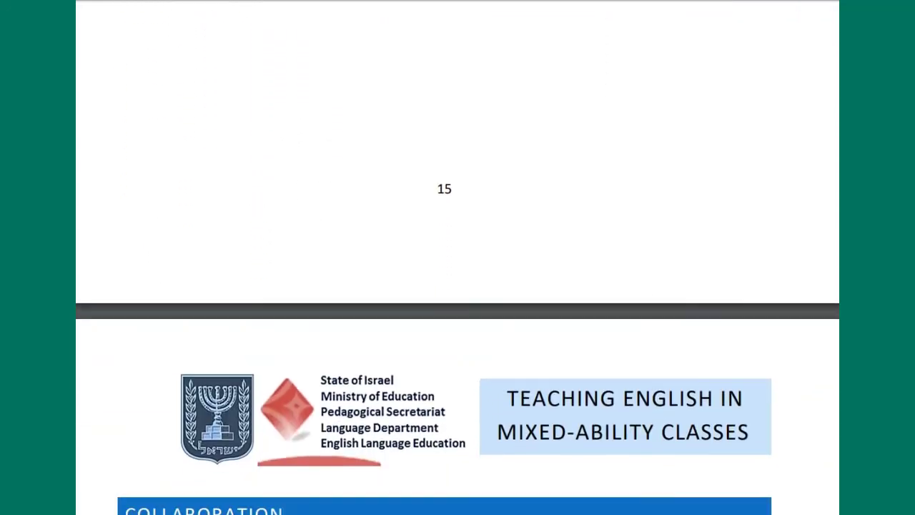
Step: Read the guide's Collaboration section, covering brainstorming and the 'pass it on' technique
scroll(457, 257, "down", 3)
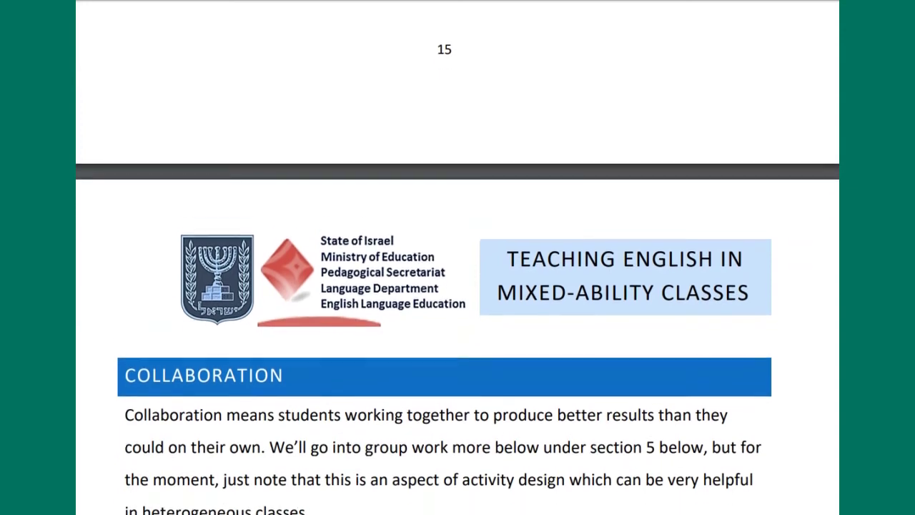
scroll(457, 257, "down", 5)
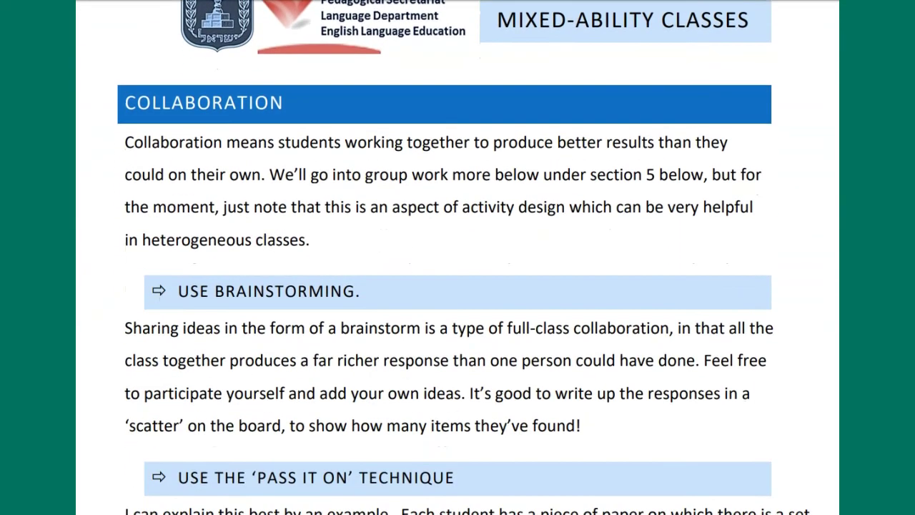
scroll(457, 257, "down", 3)
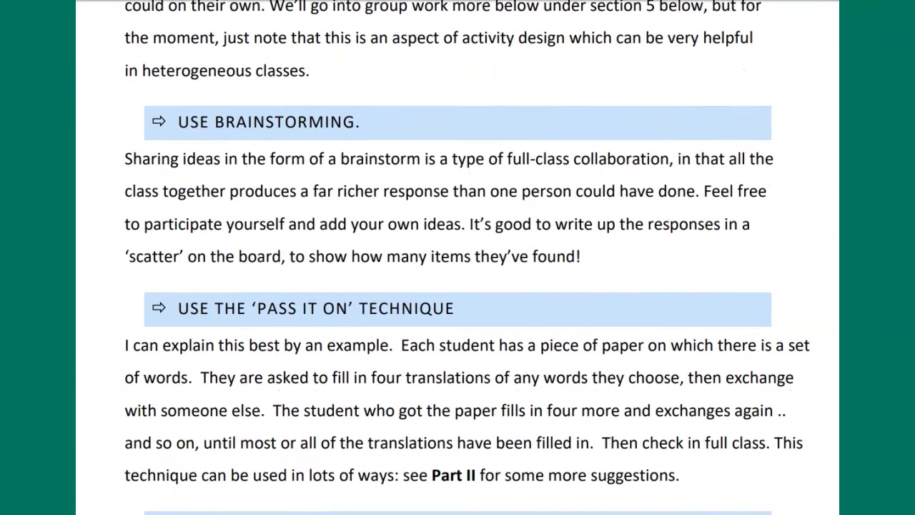
scroll(458, 257, "down", 4)
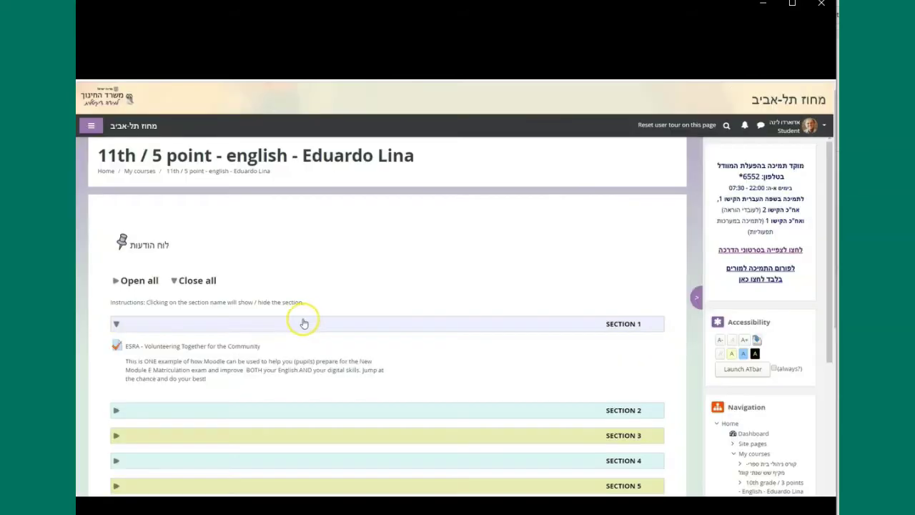
Step: Open the "ESRA - Volunteering Together for the Community" quiz in Section 1 of the course and continue the last attempt
scroll(302, 321, "down", 1)
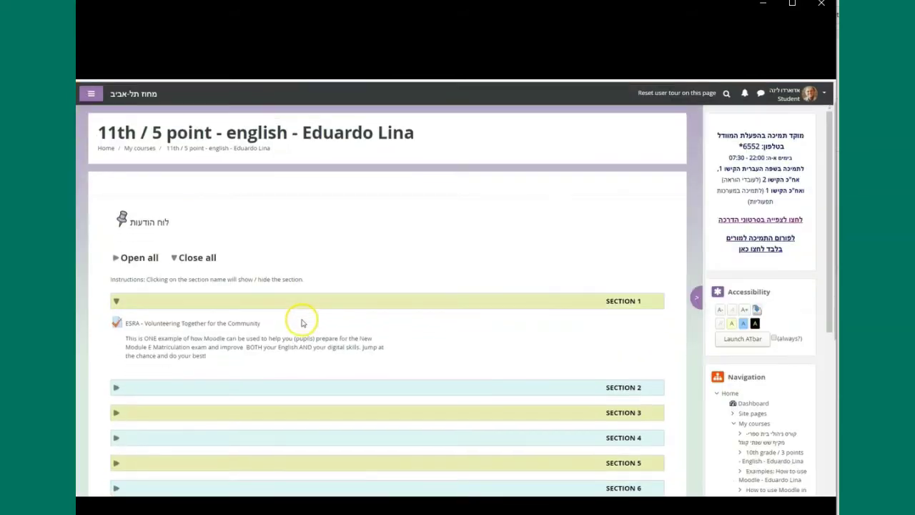
left_click(245, 323)
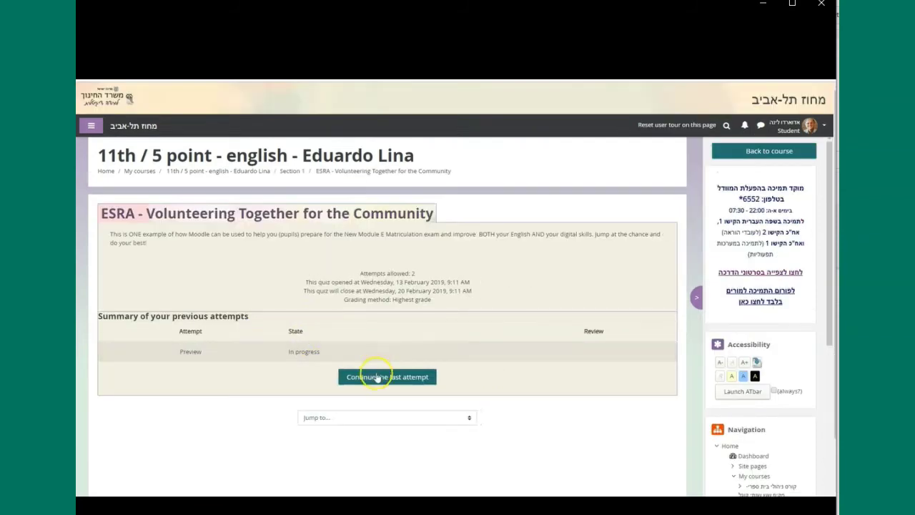
left_click(377, 379)
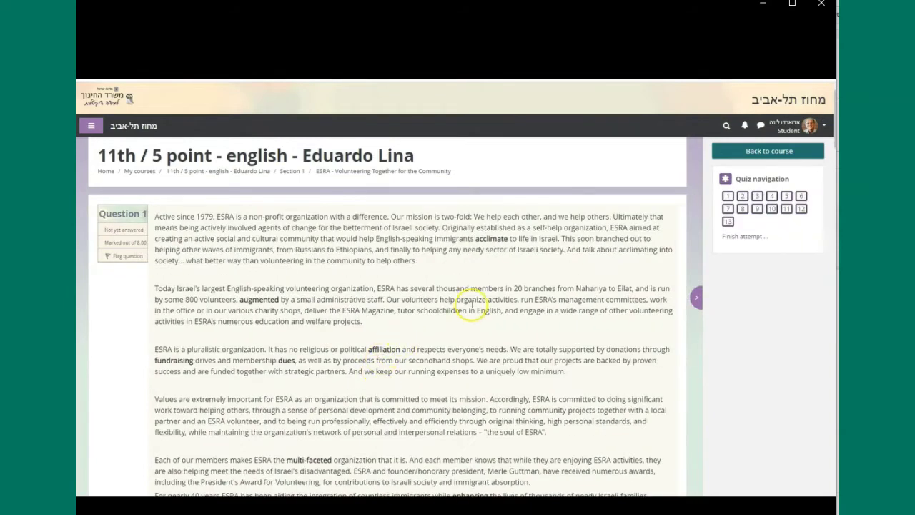
Step: Look through the ESRA reading passage, its glossary and the multiple-choice Question 1 without answering
scroll(715, 303, "down", 1)
scroll(728, 314, "down", 4)
scroll(728, 314, "down", 3)
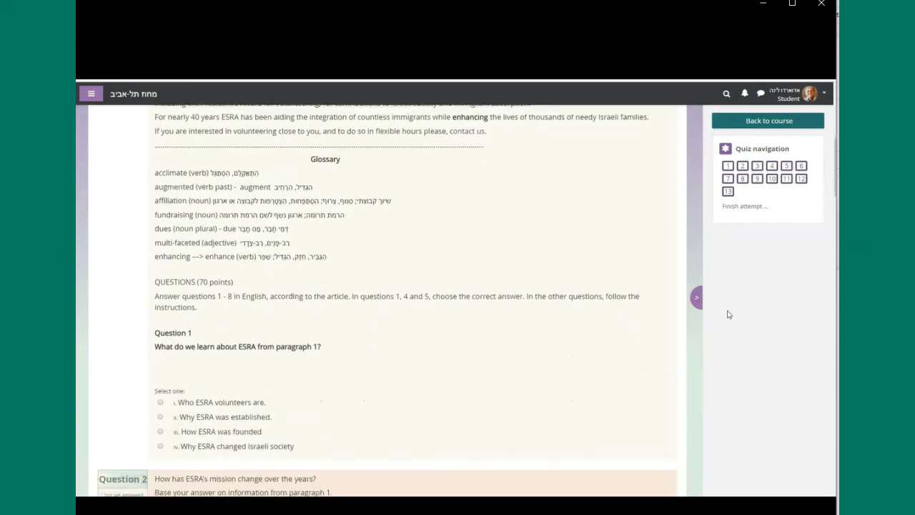
scroll(728, 315, "down", 1)
scroll(728, 315, "down", 2)
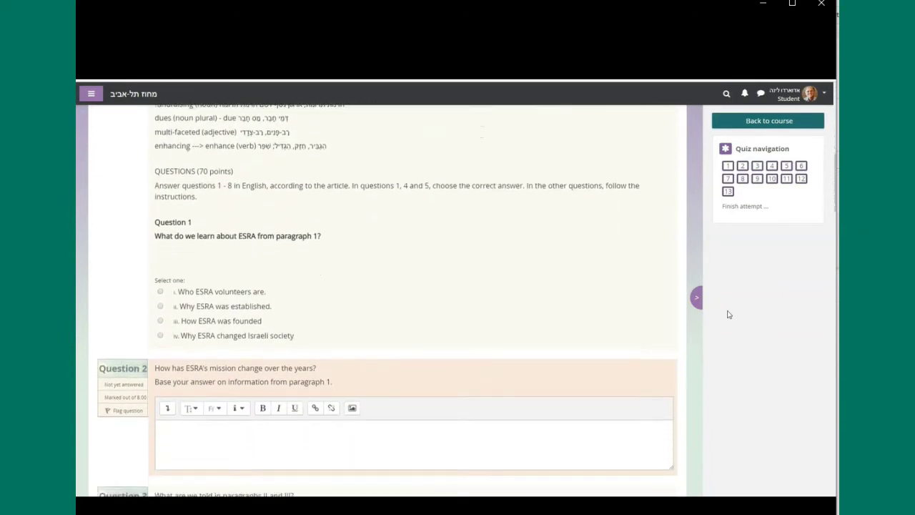
Step: Examine reading comprehension Questions 2 to 8 of the ESRA quiz, including the choice, open-answer and sentence-completion formats
scroll(728, 314, "down", 3)
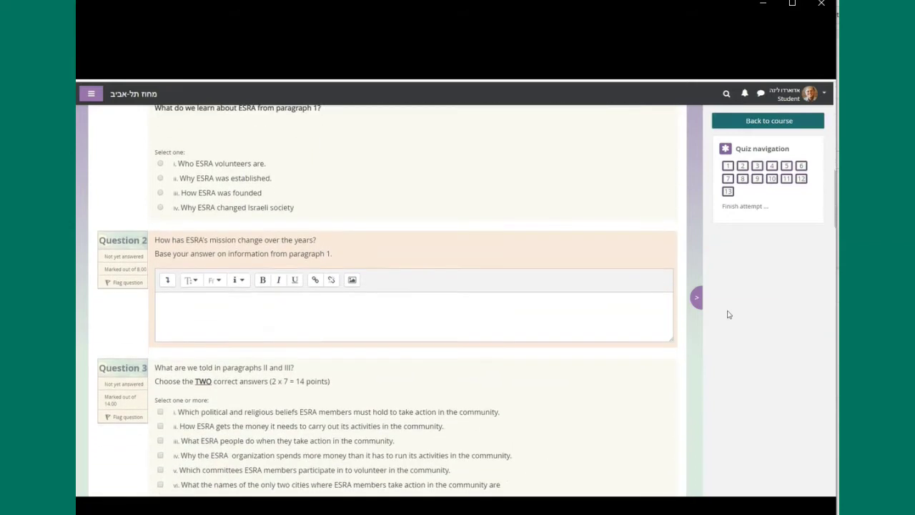
scroll(729, 314, "down", 3)
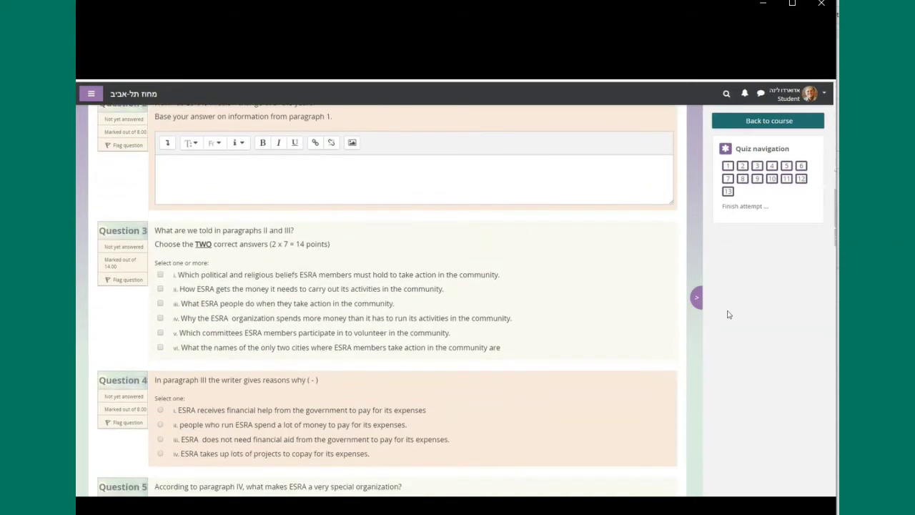
scroll(728, 314, "down", 3)
scroll(728, 314, "down", 3)
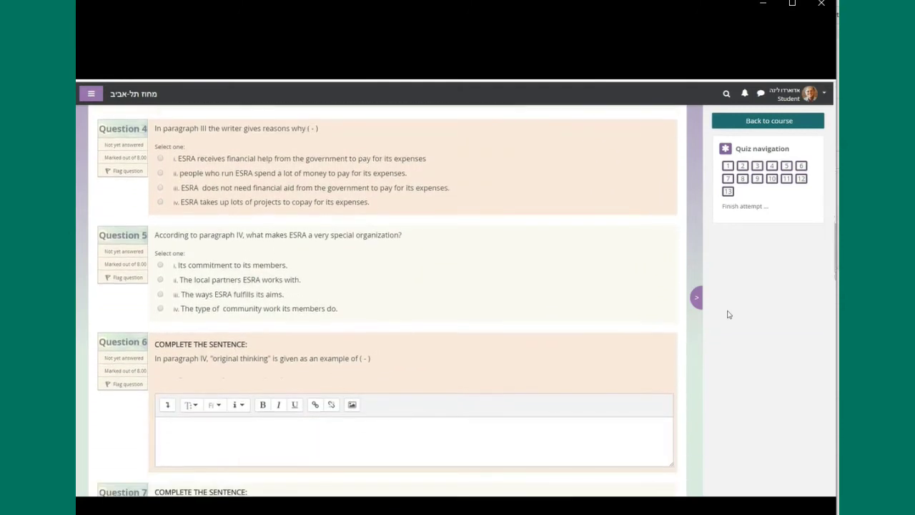
scroll(728, 314, "down", 3)
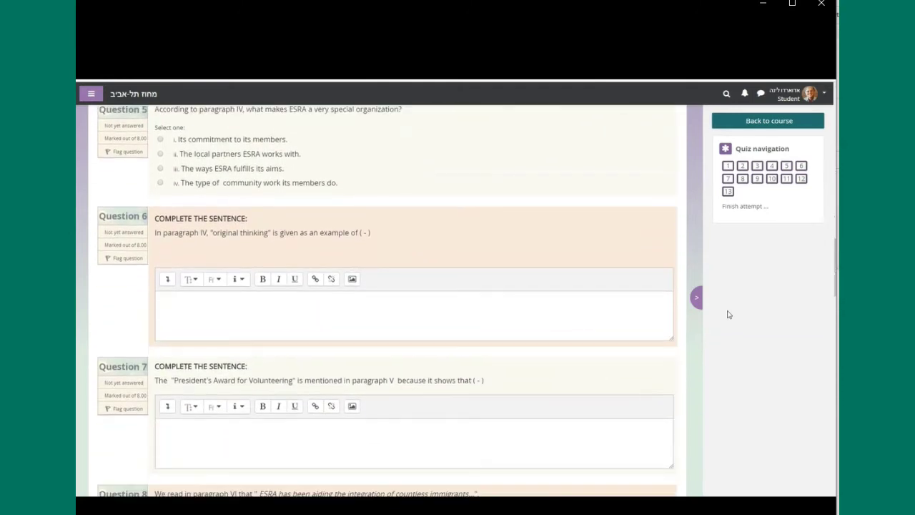
scroll(728, 314, "down", 3)
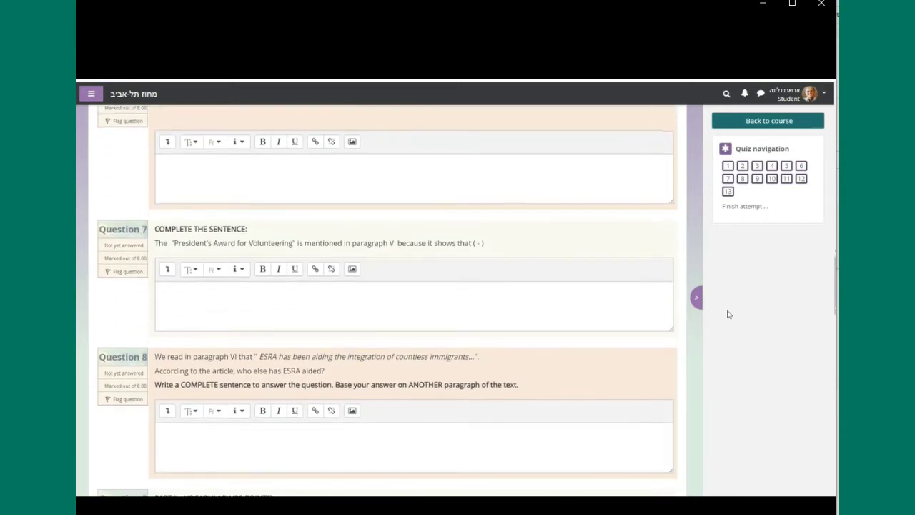
scroll(728, 314, "down", 3)
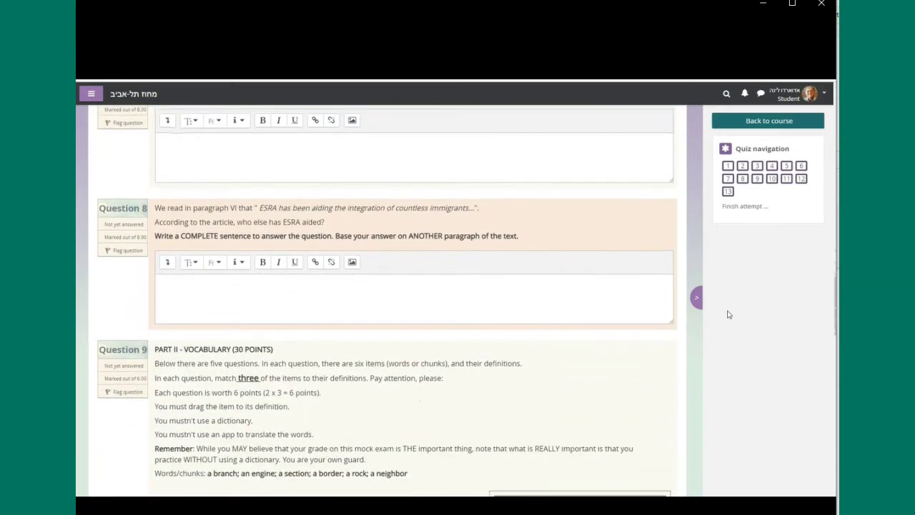
Step: Examine vocabulary Questions 9 to 13 of the ESRA quiz, in which words and chunks are matched to their definitions
scroll(728, 315, "down", 3)
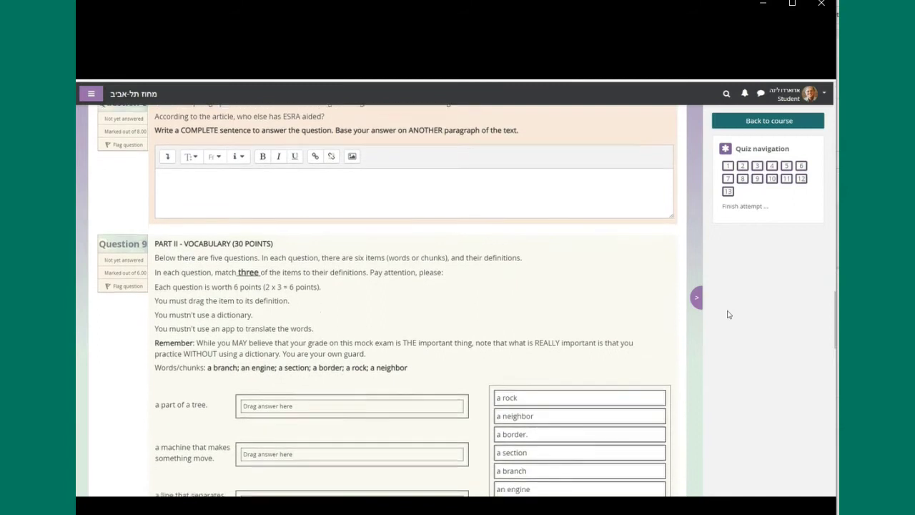
scroll(728, 314, "down", 2)
scroll(728, 314, "down", 1)
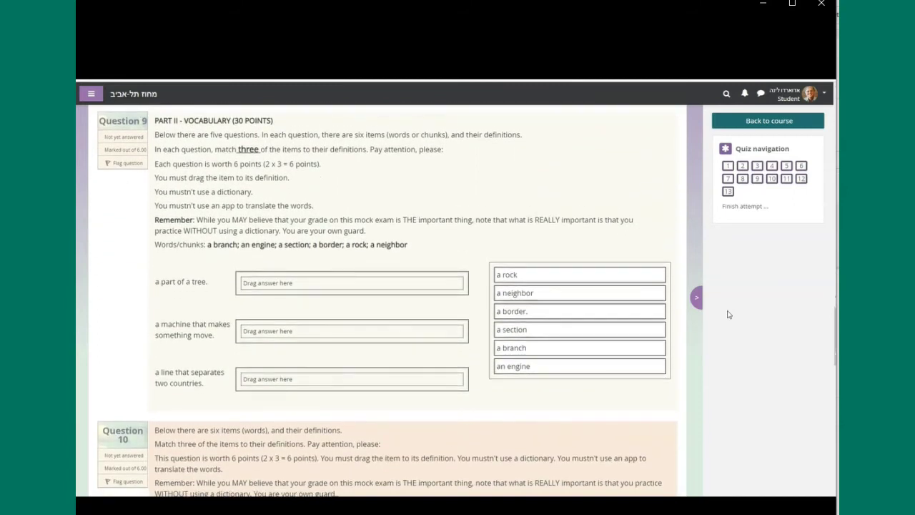
scroll(728, 314, "down", 3)
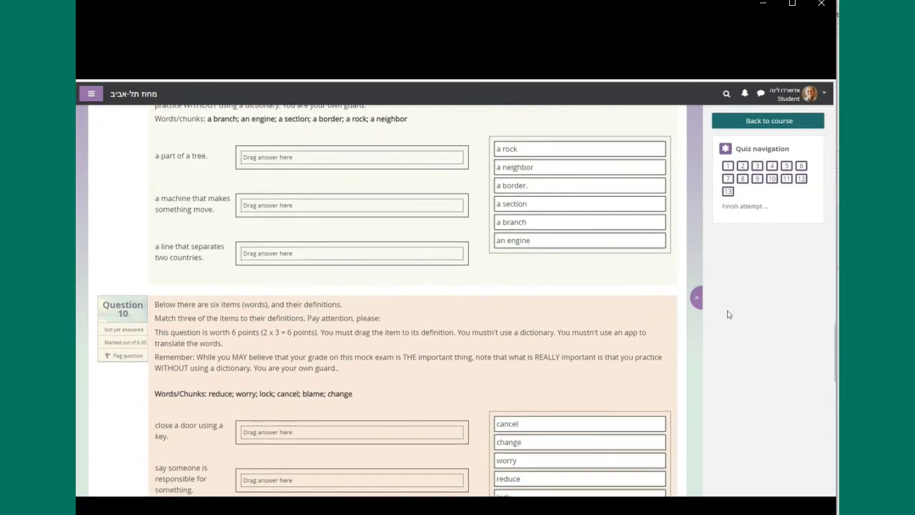
scroll(728, 314, "down", 3)
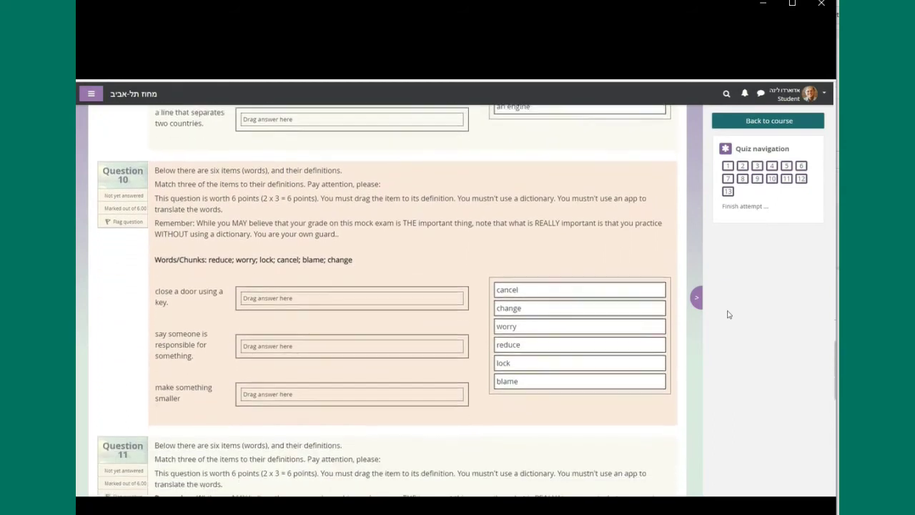
scroll(728, 315, "down", 3)
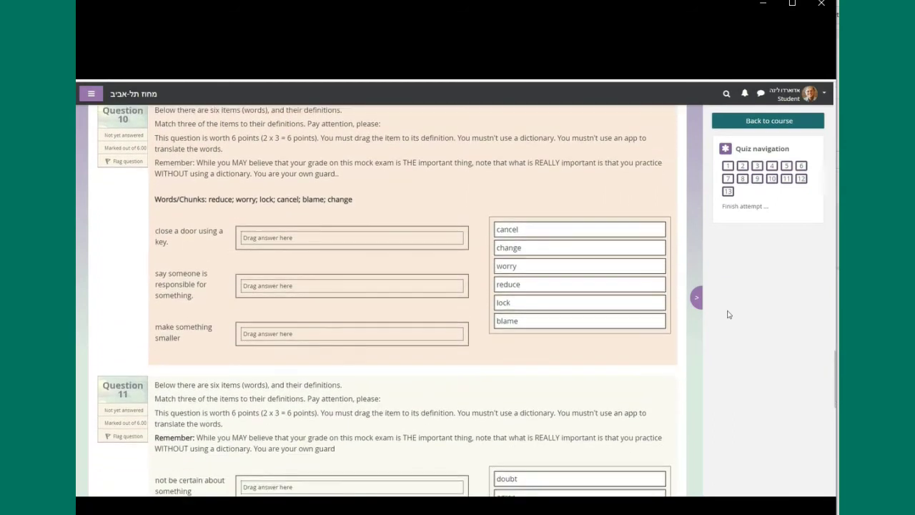
scroll(728, 314, "down", 3)
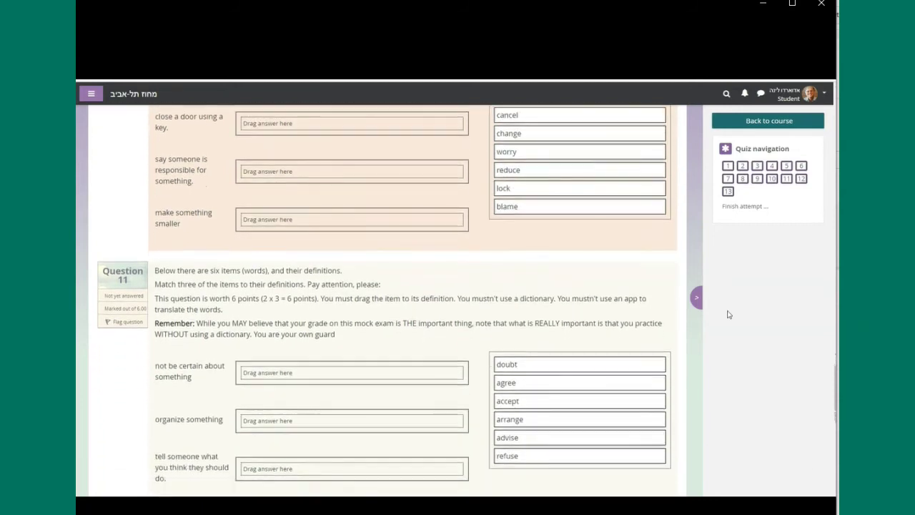
scroll(728, 314, "down", 3)
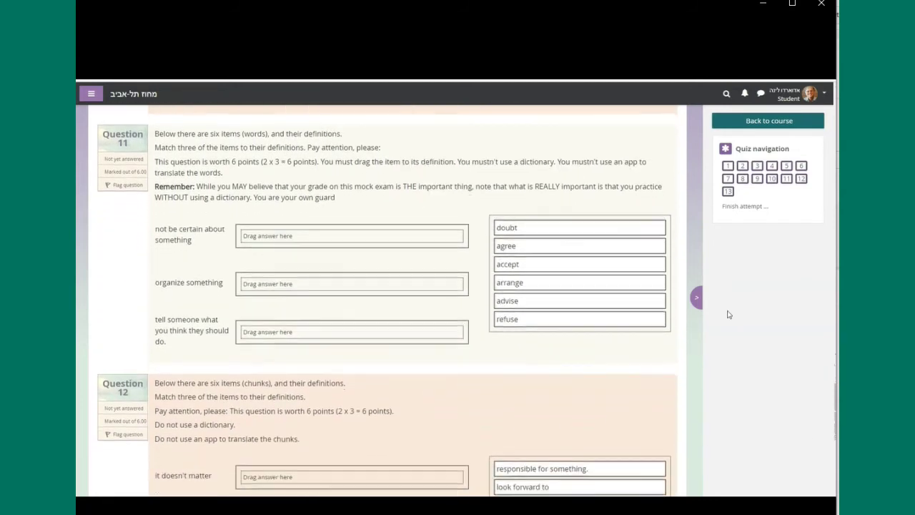
scroll(728, 315, "down", 3)
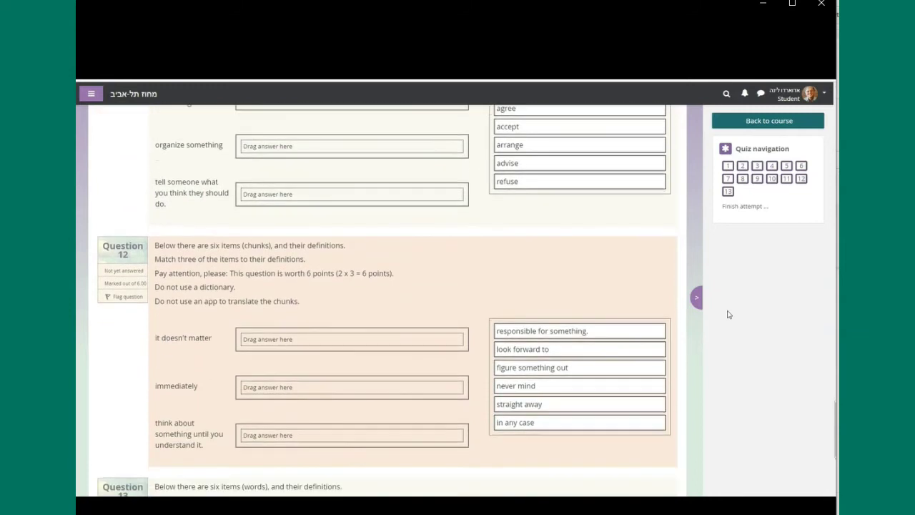
scroll(728, 314, "down", 3)
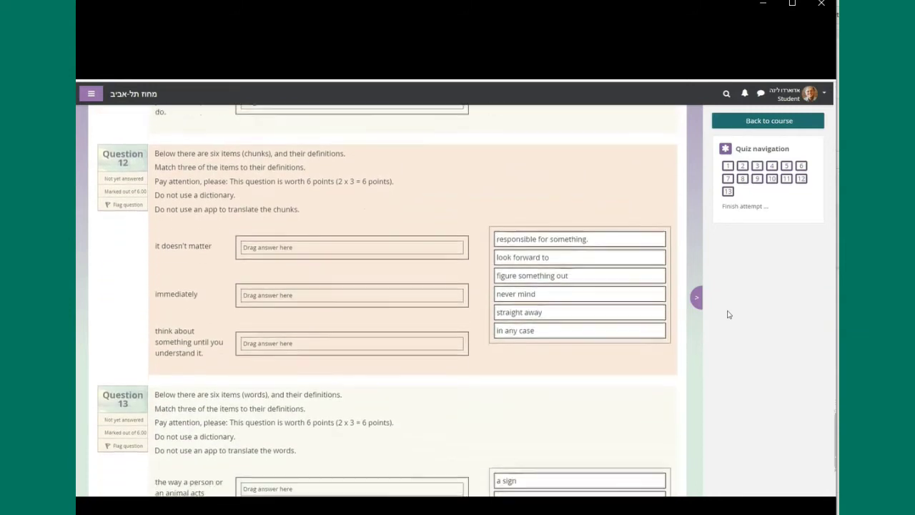
scroll(728, 314, "down", 3)
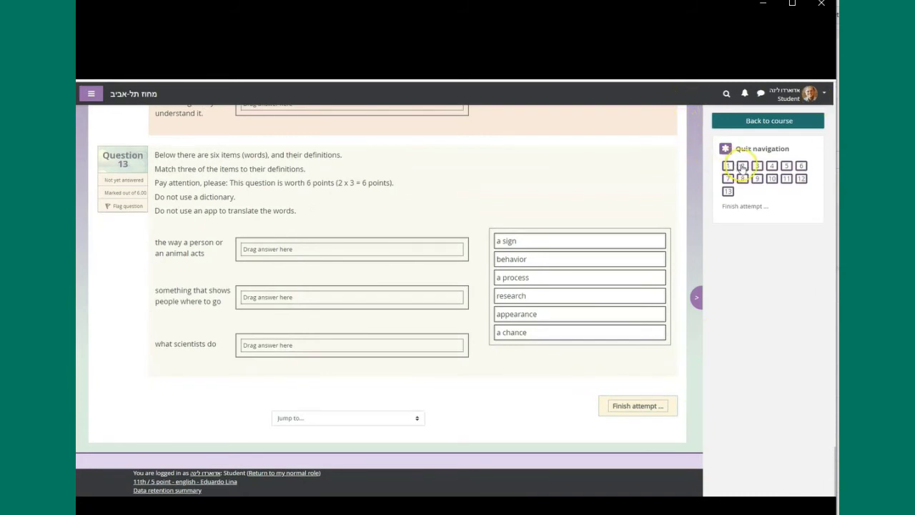
Step: Jump directly to Question 2 and Question 9 of the ESRA quiz
left_click(742, 166)
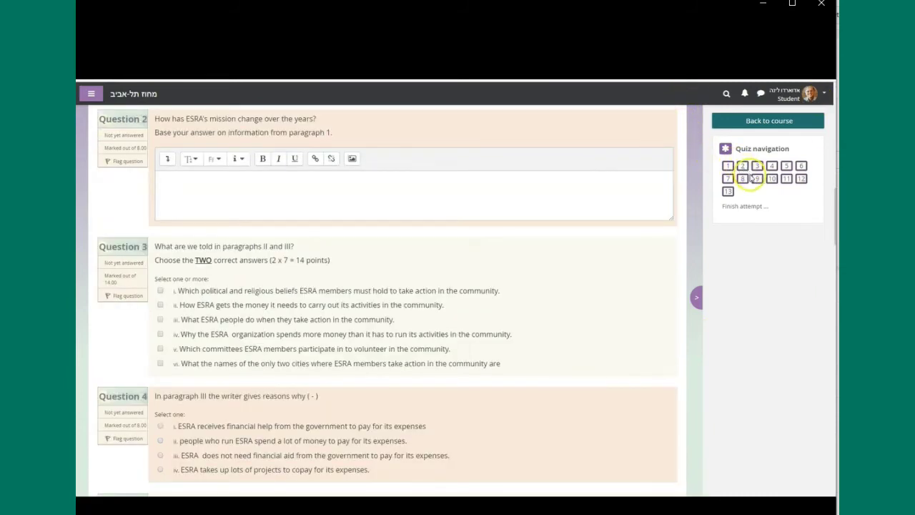
left_click(757, 178)
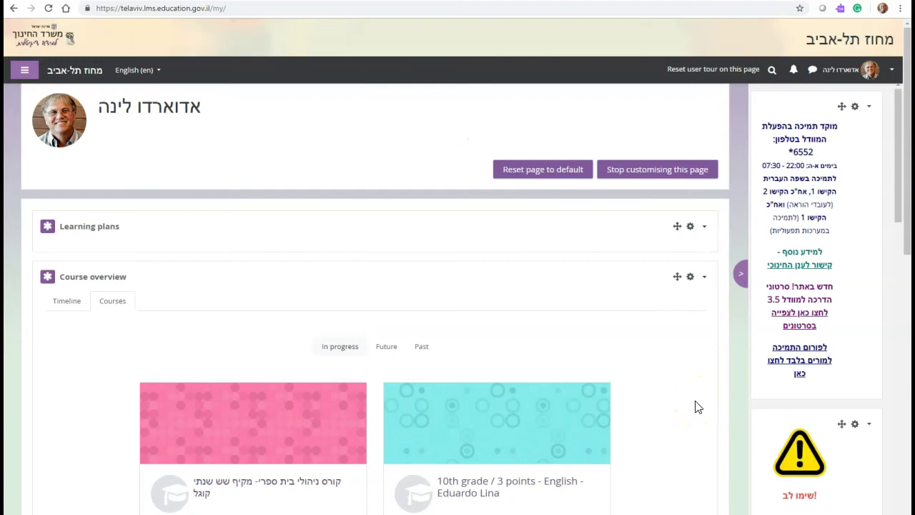
Step: Open the "11th / 5 point - english" course from the dashboard's course overview and view its sections
scroll(699, 407, "down", 2)
scroll(696, 406, "down", 3)
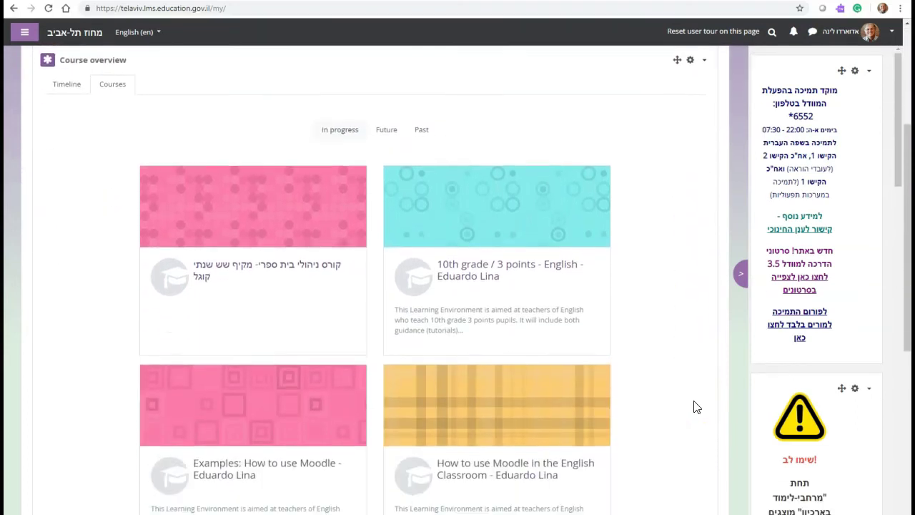
scroll(697, 406, "down", 1)
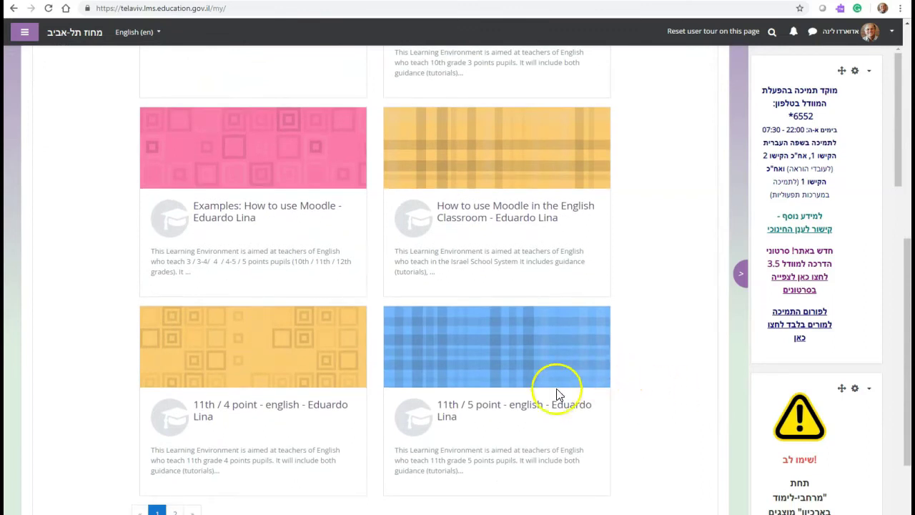
left_click(524, 407)
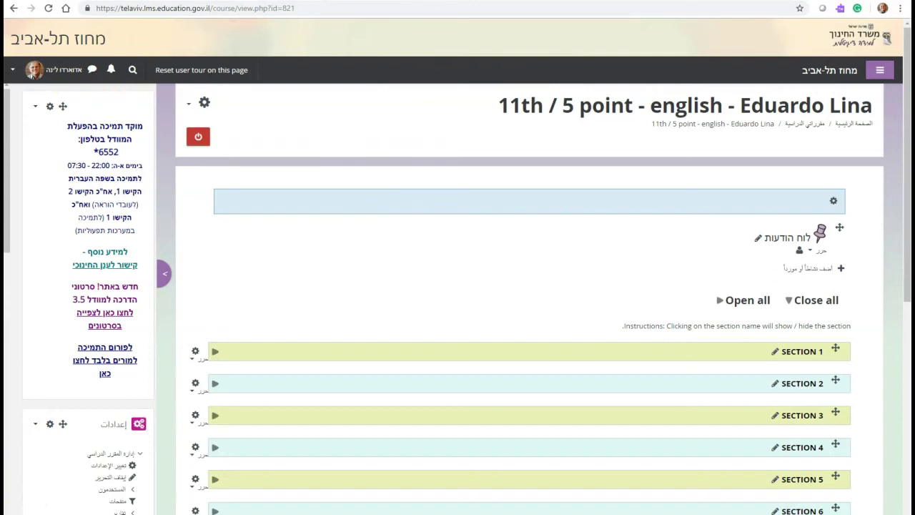
scroll(80, 485, "down", 3)
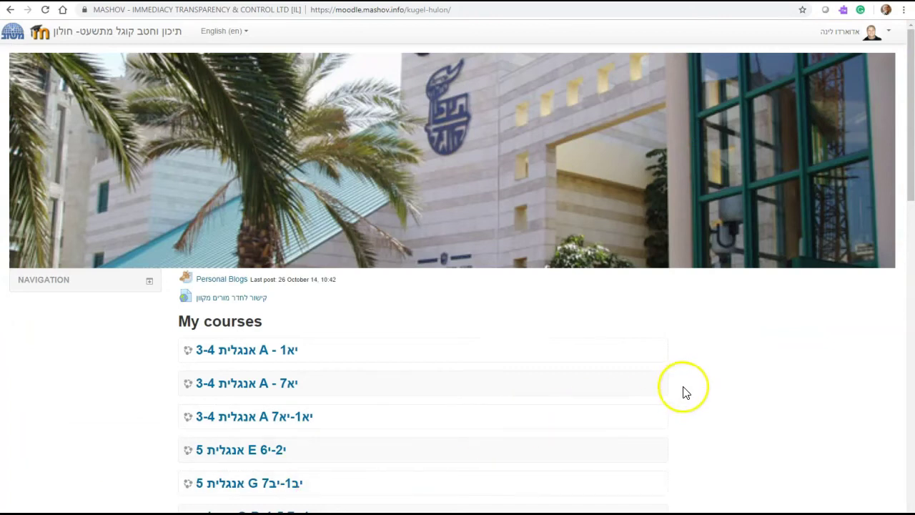
Step: Look through the My courses list on the school's Mashov Moodle site, including the older English courses, and return to its beginning
scroll(685, 389, "down", 1)
scroll(685, 390, "down", 2)
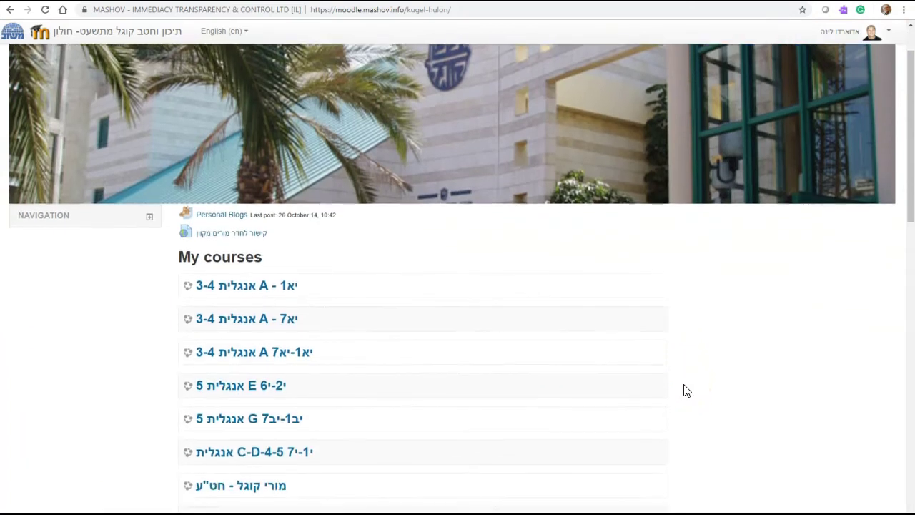
scroll(681, 383, "down", 1)
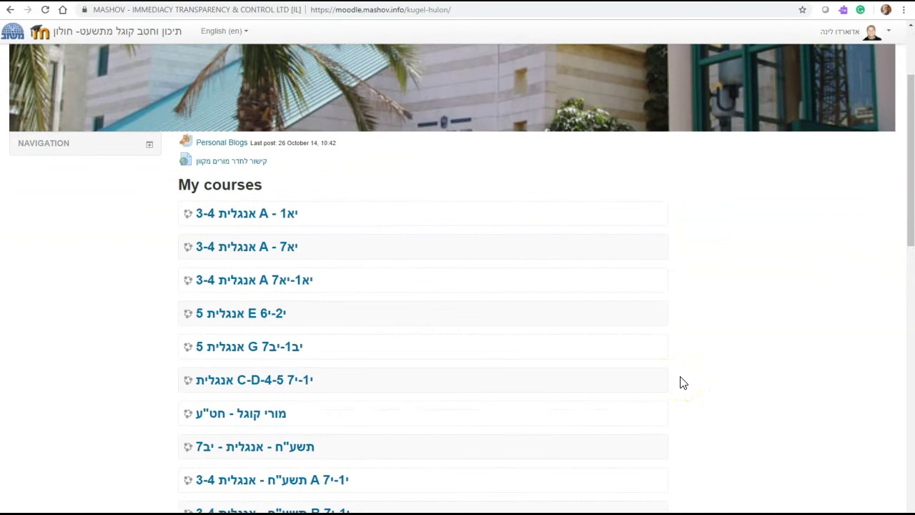
scroll(680, 382, "down", 1)
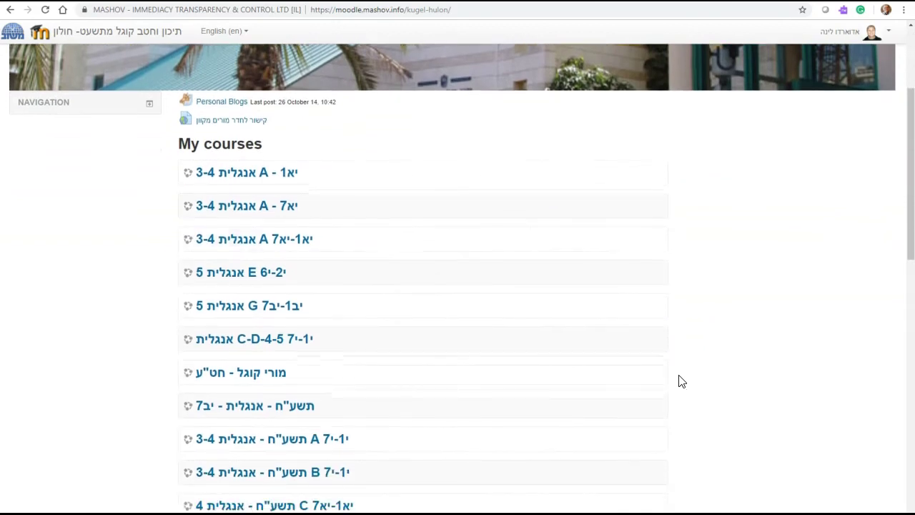
scroll(681, 381, "down", 5)
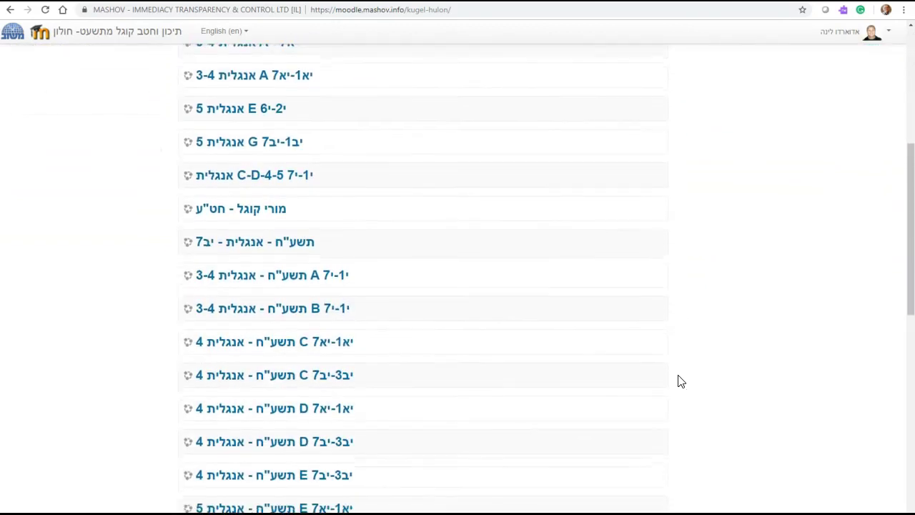
scroll(680, 381, "down", 1)
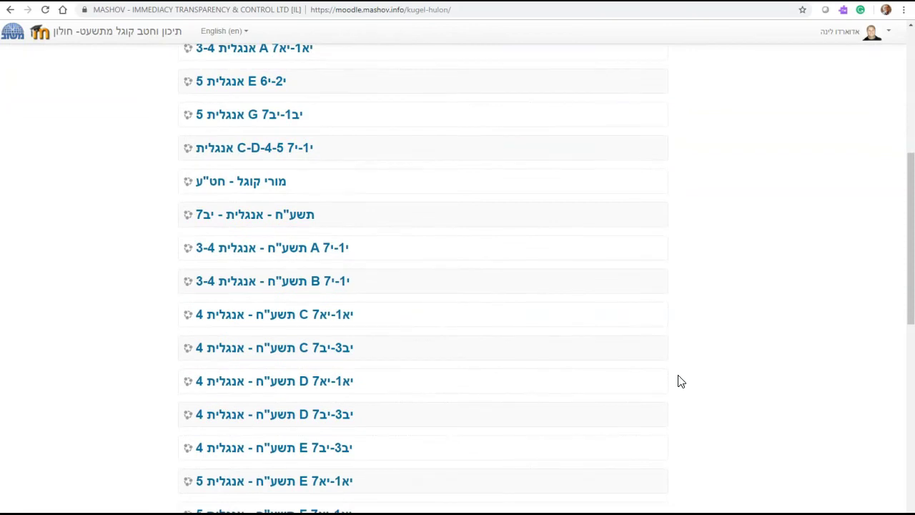
left_click(672, 368)
scroll(675, 375, "down", 3)
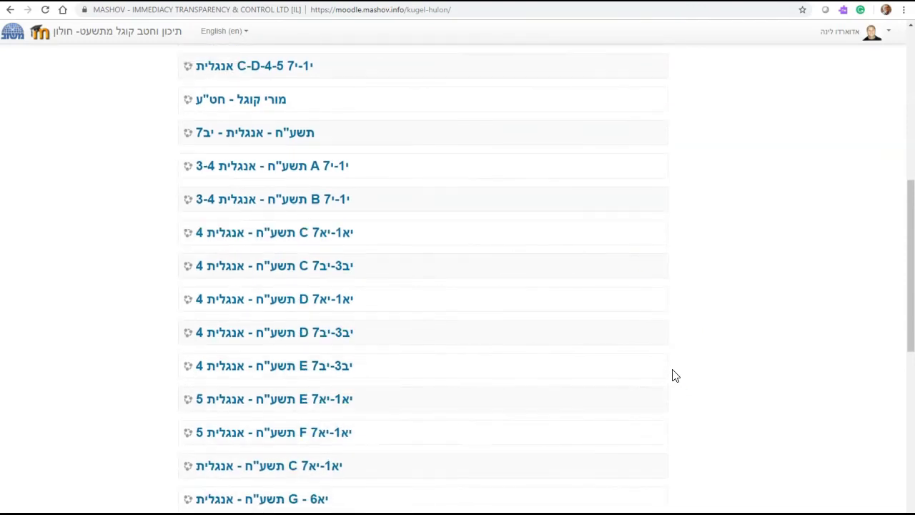
scroll(673, 375, "down", 3)
left_click(680, 375)
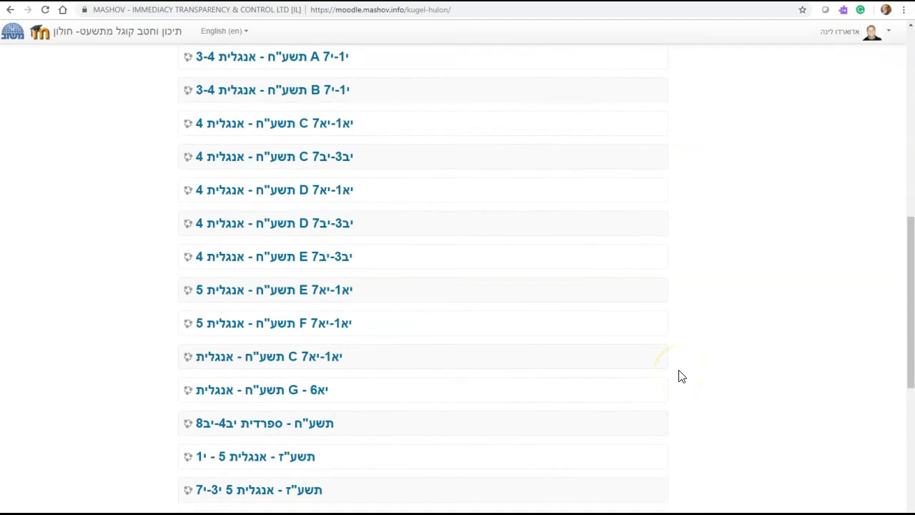
scroll(680, 376, "down", 4)
scroll(680, 377, "up", 10)
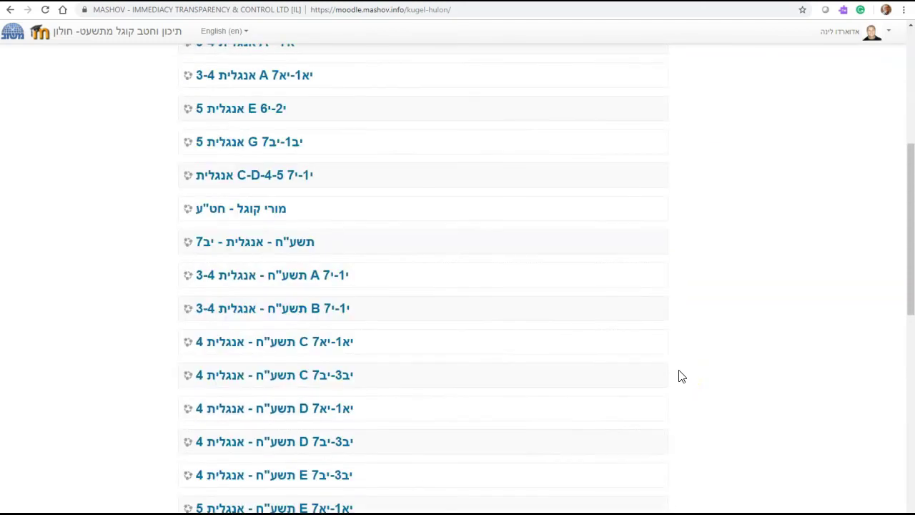
scroll(680, 377, "up", 3)
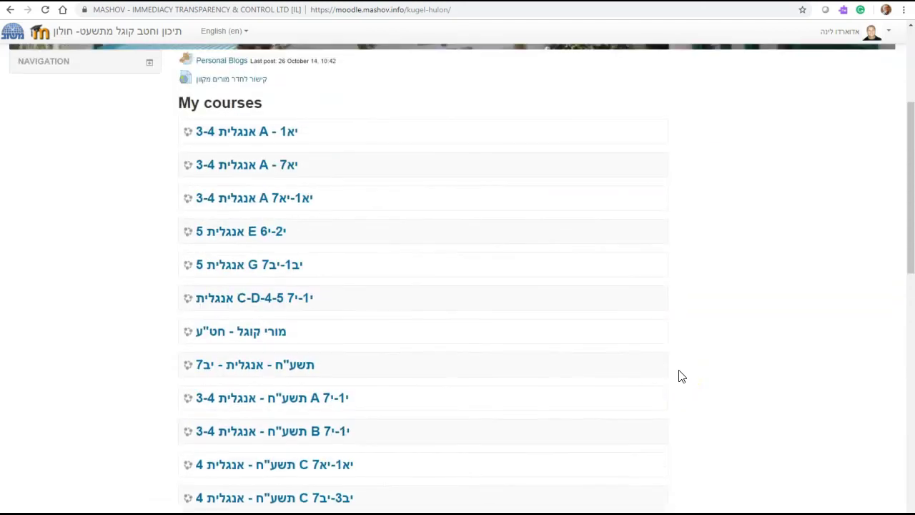
scroll(680, 376, "up", 3)
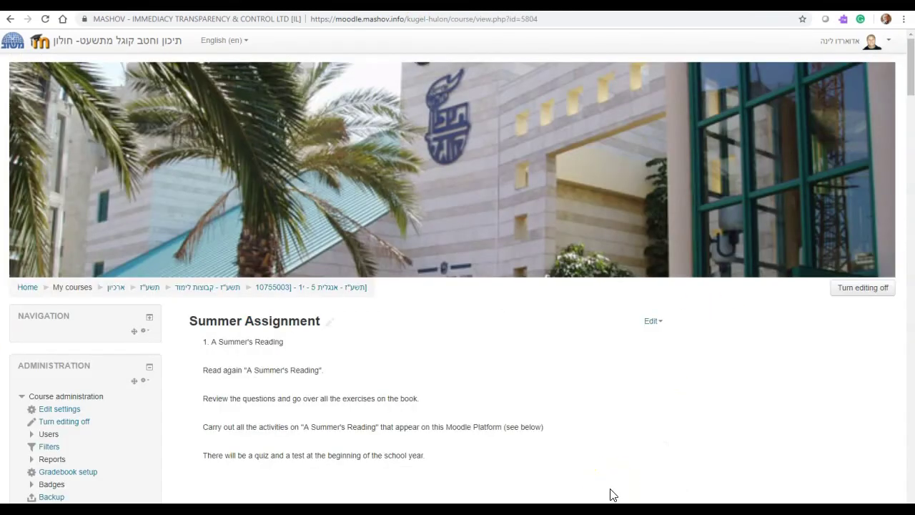
Step: Look through the Summer Assignment instructions and the "A Summer's Reading" activities in the older English 5 course
scroll(612, 490, "down", 1)
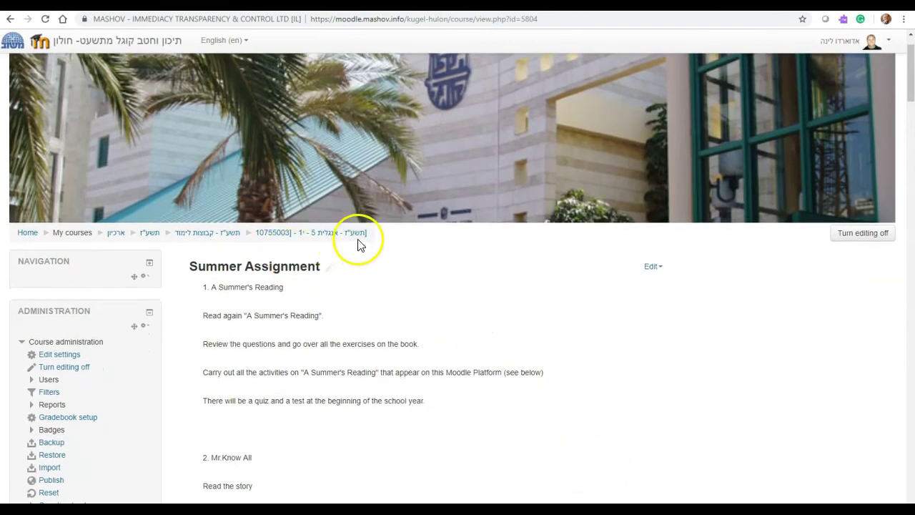
scroll(347, 262, "down", 2)
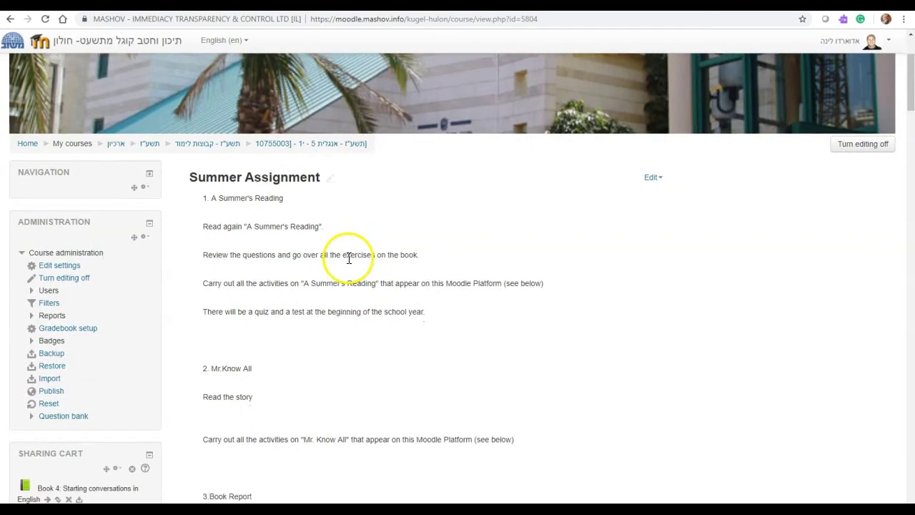
scroll(348, 258, "down", 10)
scroll(348, 263, "down", 4)
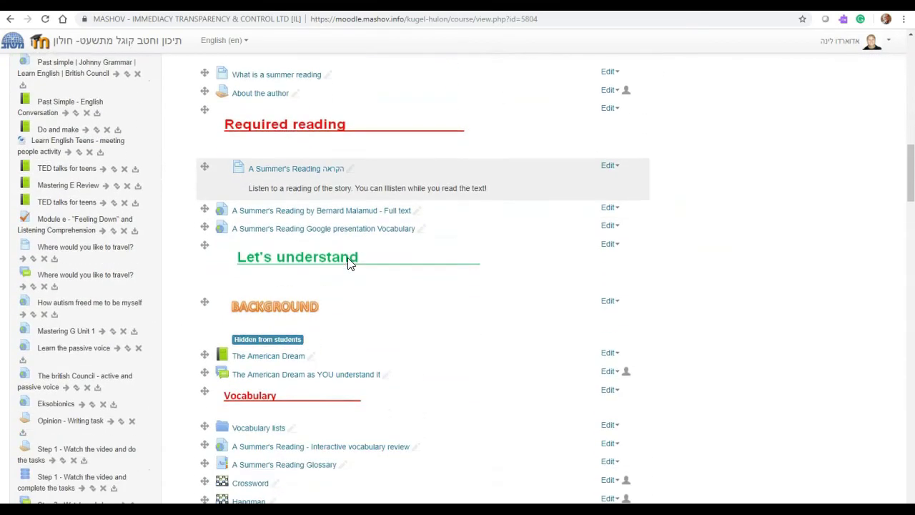
Step: Look through the "A Summer's Reading" section of the other English 5 course, from pre-reading to post-reading, checking which activities are hidden from students
left_click(751, 295)
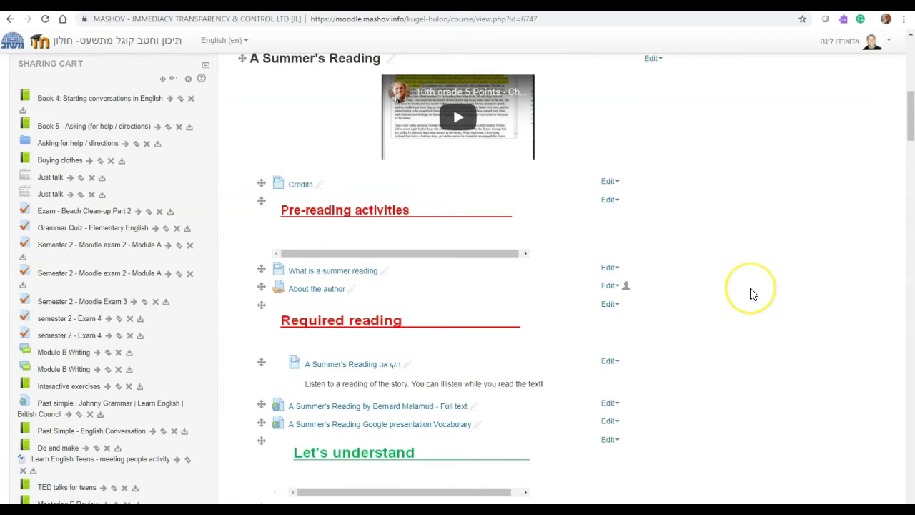
scroll(751, 293, "down", 1)
scroll(751, 294, "down", 4)
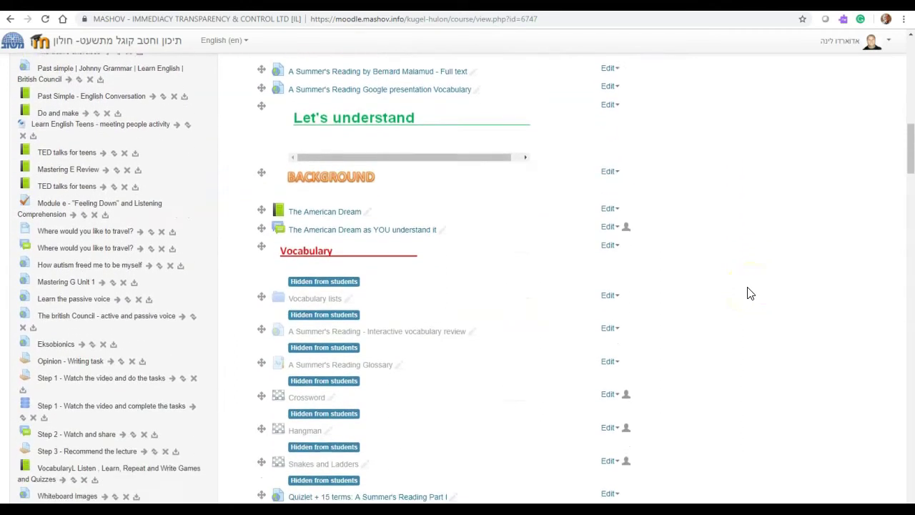
scroll(751, 294, "down", 1)
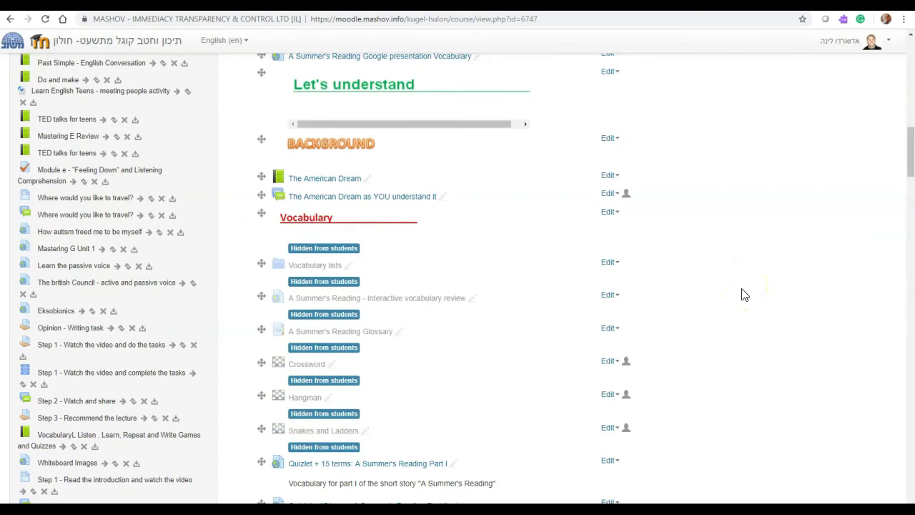
scroll(744, 293, "down", 1)
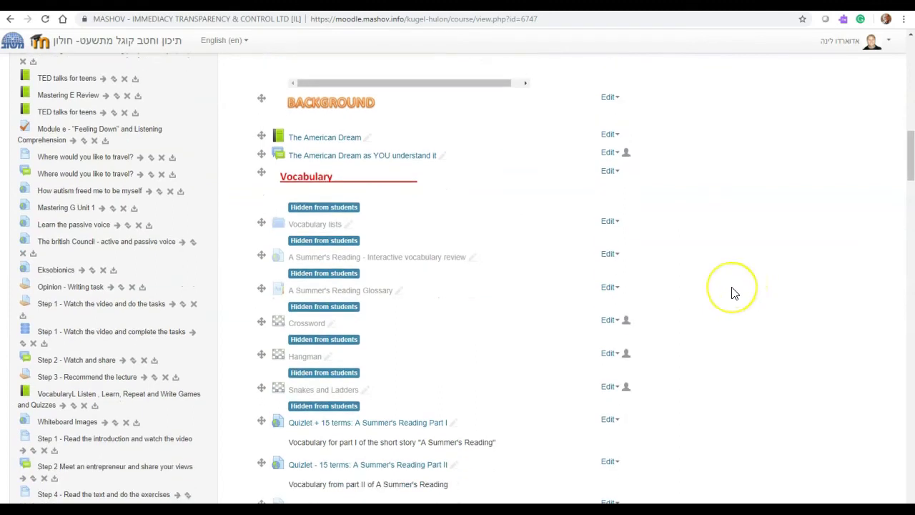
scroll(736, 293, "up", 3)
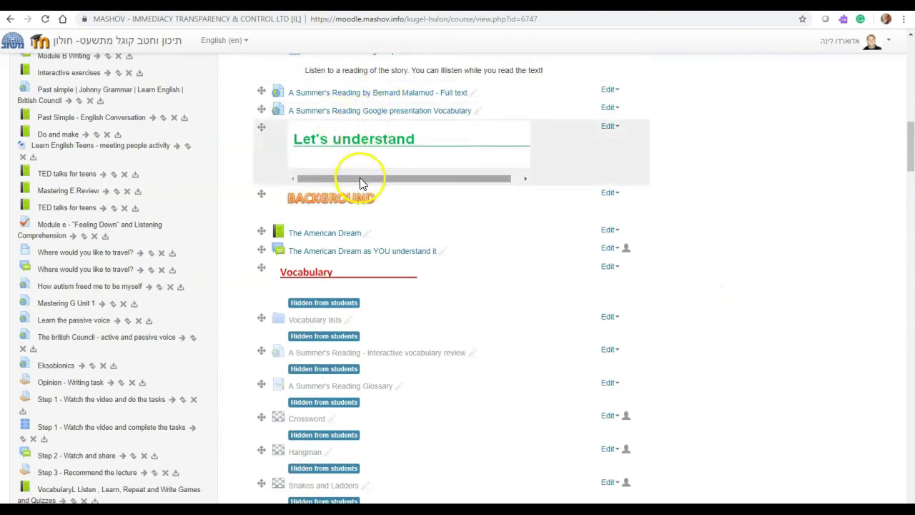
scroll(380, 286, "down", 2)
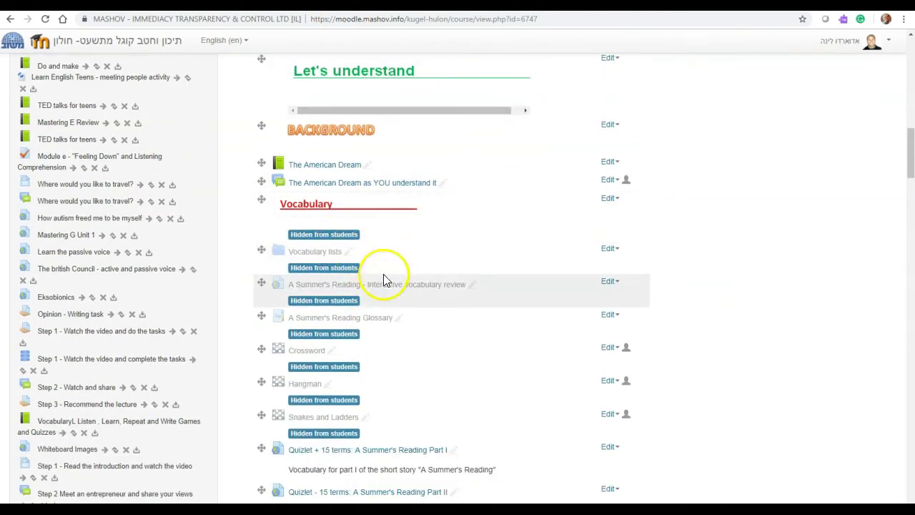
scroll(371, 291, "down", 6)
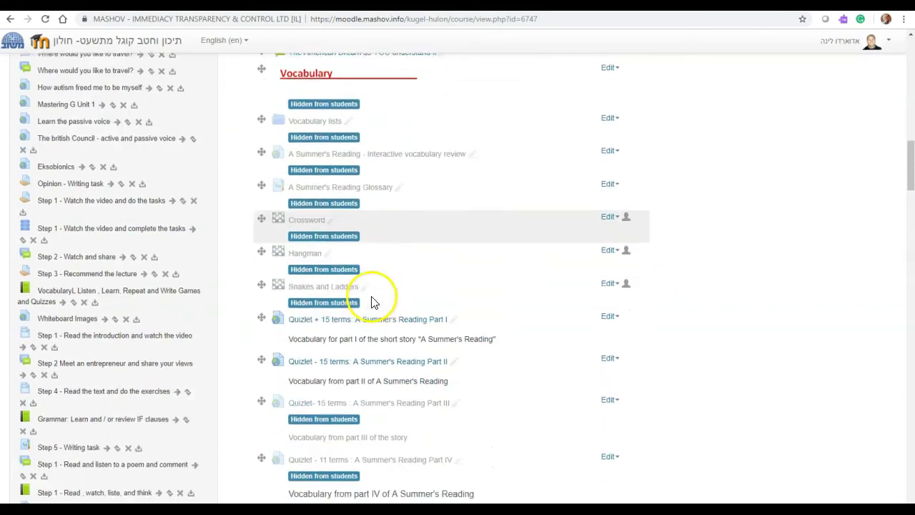
scroll(371, 303, "down", 7)
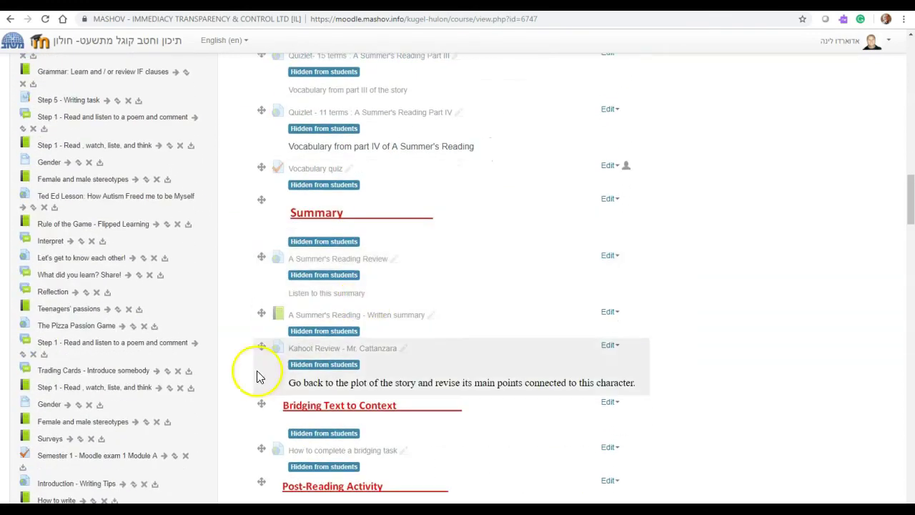
Step: Turn editing off in the English 5 course and switch to the student role (תלמיד)
key("Home")
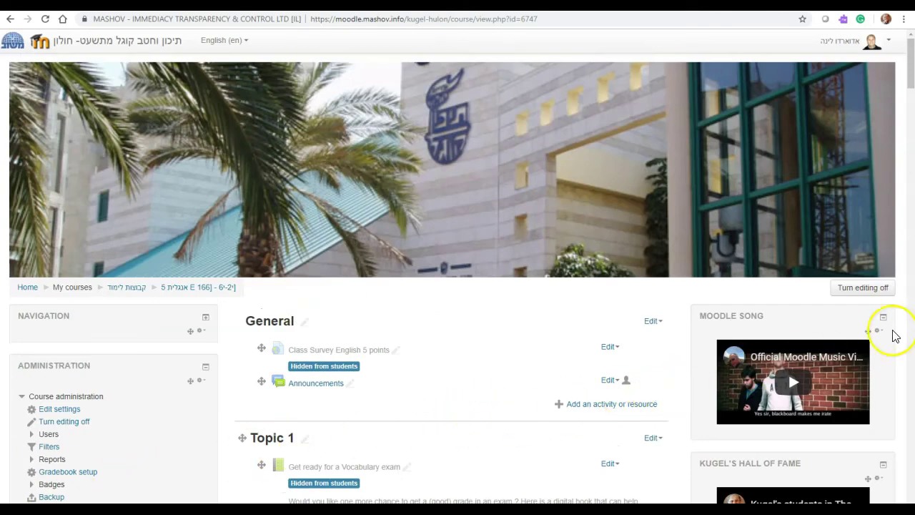
left_click(870, 287)
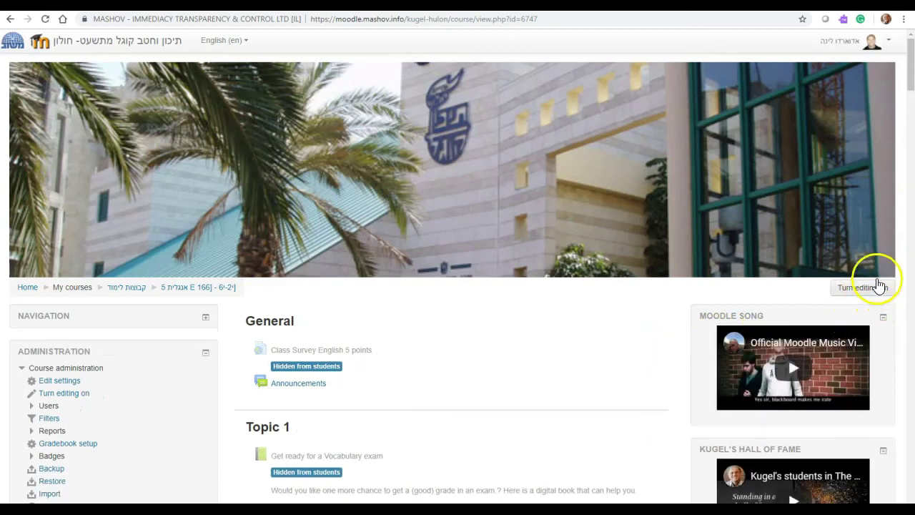
left_click(890, 44)
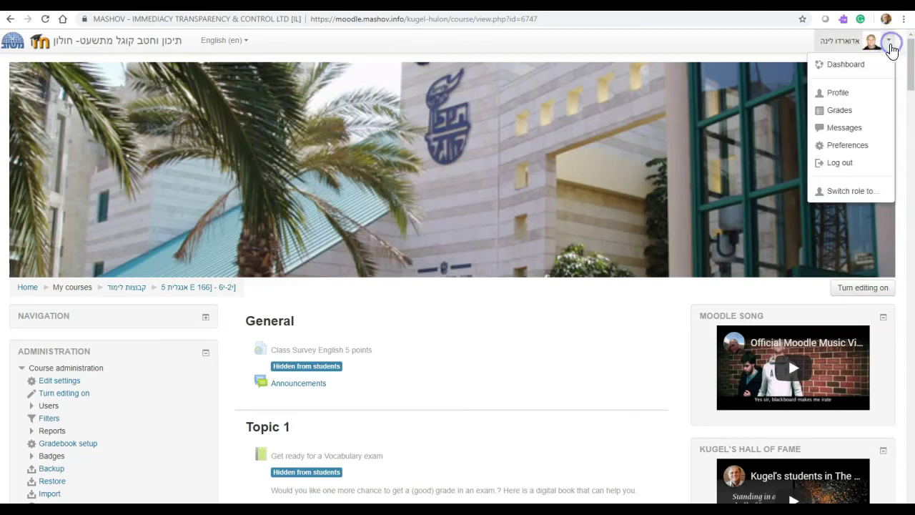
left_click(854, 191)
scroll(288, 406, "down", 1)
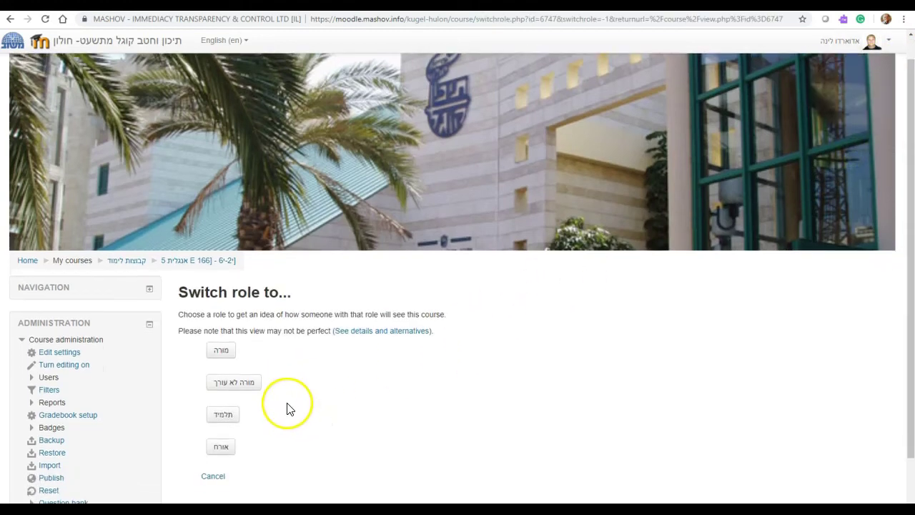
left_click(222, 415)
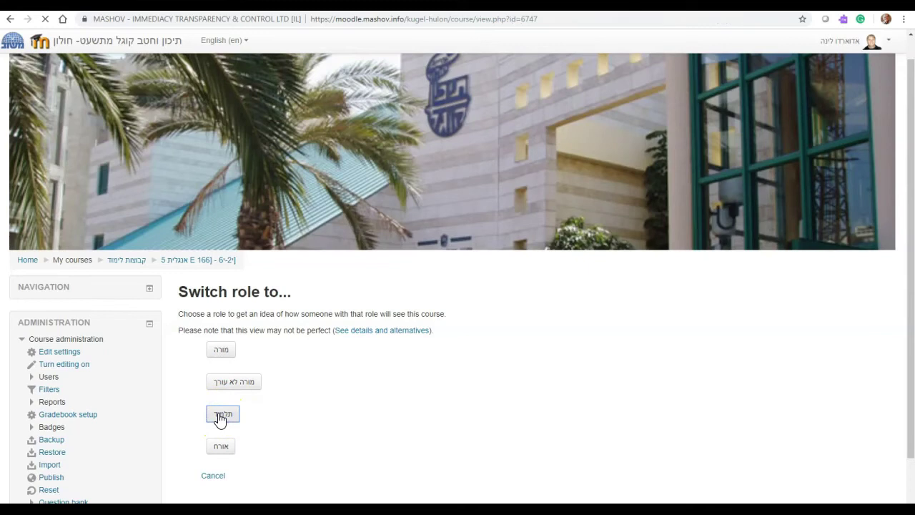
Step: Look through the "A Summer's Reading" section of the English 5 course as a student sees it
scroll(123, 369, "down", 3)
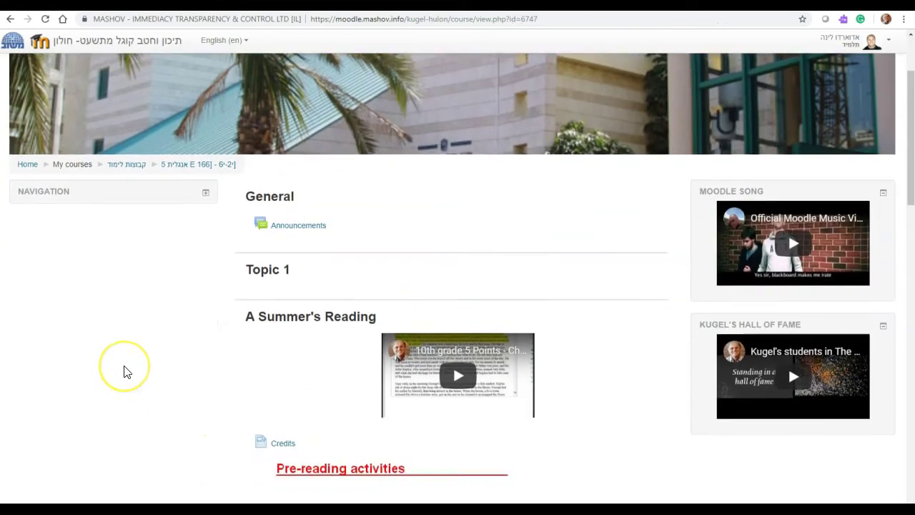
scroll(124, 372, "down", 5)
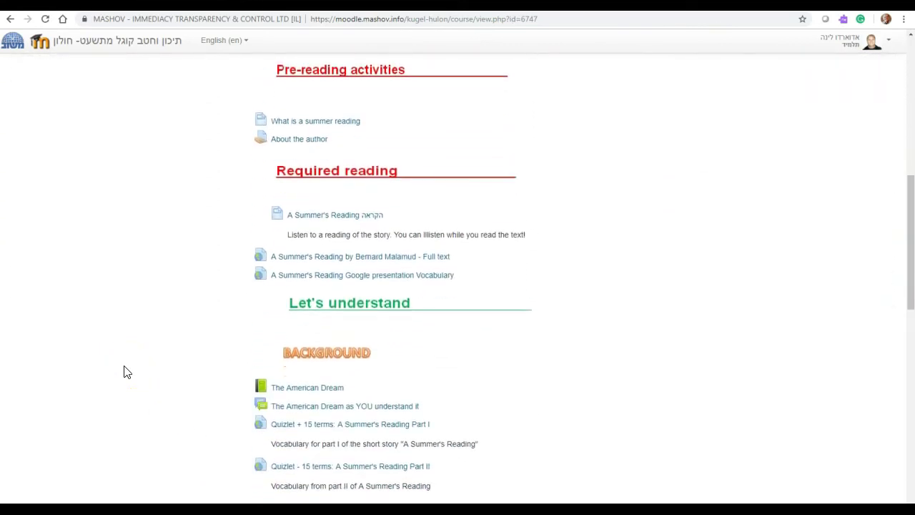
scroll(123, 372, "down", 3)
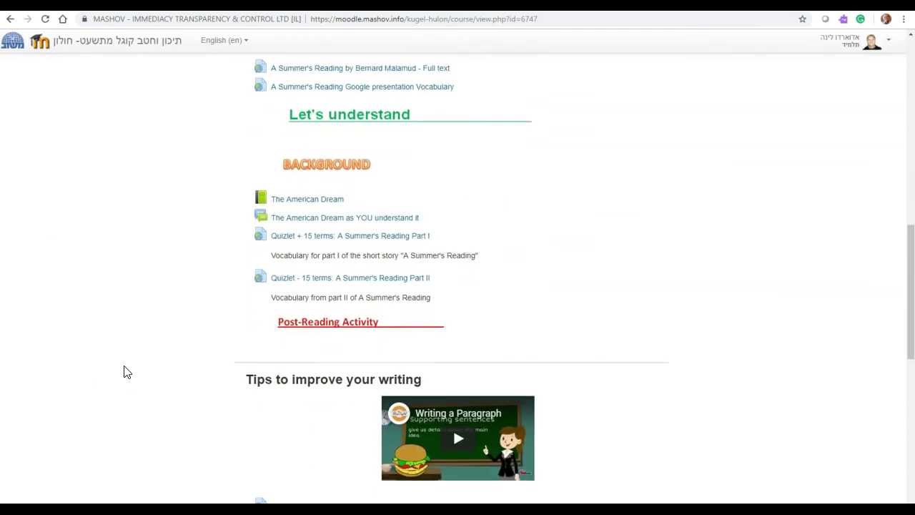
scroll(123, 370, "down", 1)
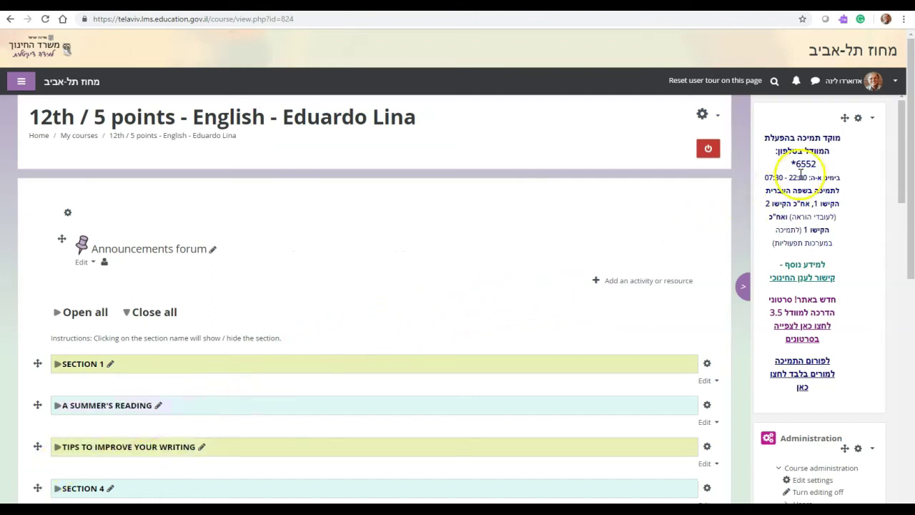
Step: Switch to the Student role in the "12th / 5 points - English" course on the Tel Aviv district Moodle site
left_click(894, 82)
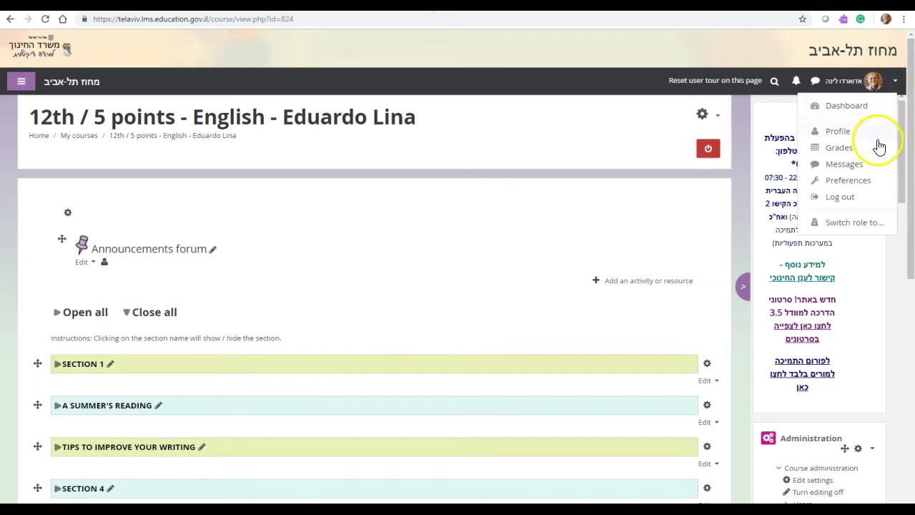
left_click(842, 225)
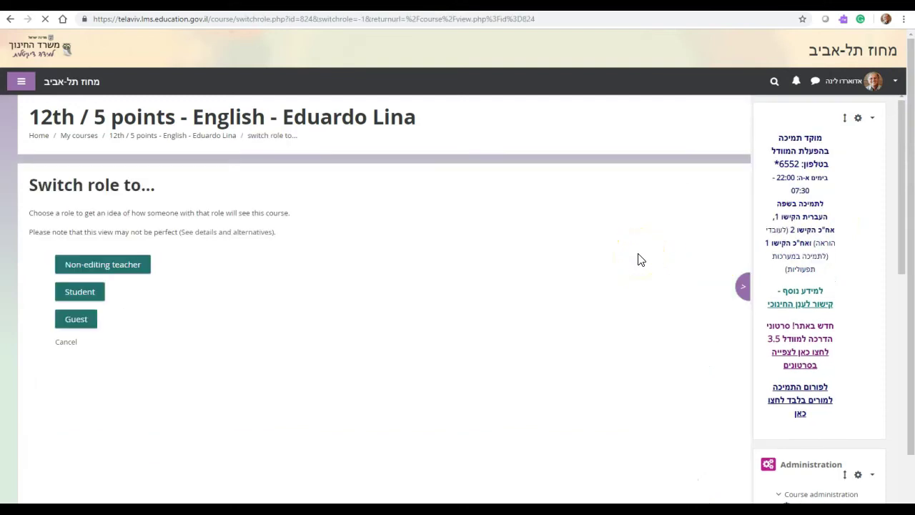
left_click(87, 293)
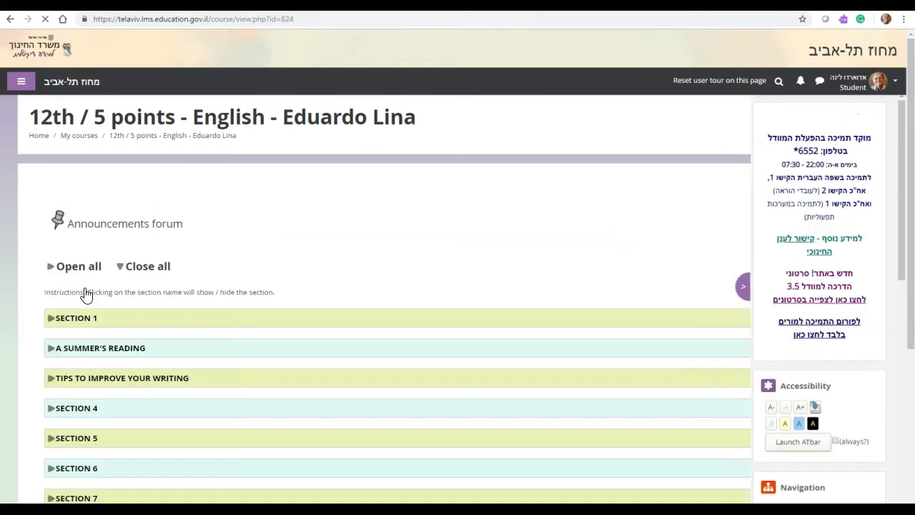
Step: Expand the "A Summer's Reading" section in the student view and look at its content
scroll(126, 307, "down", 1)
scroll(126, 308, "down", 1)
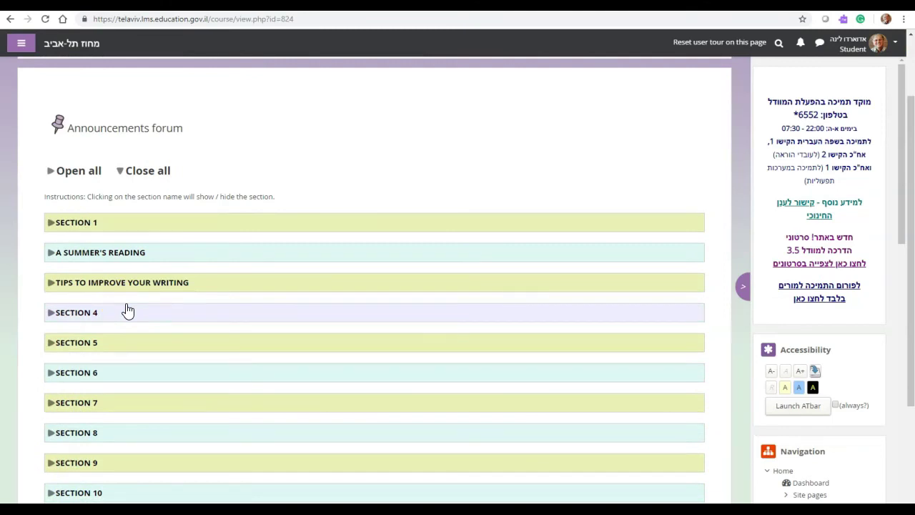
left_click(57, 254)
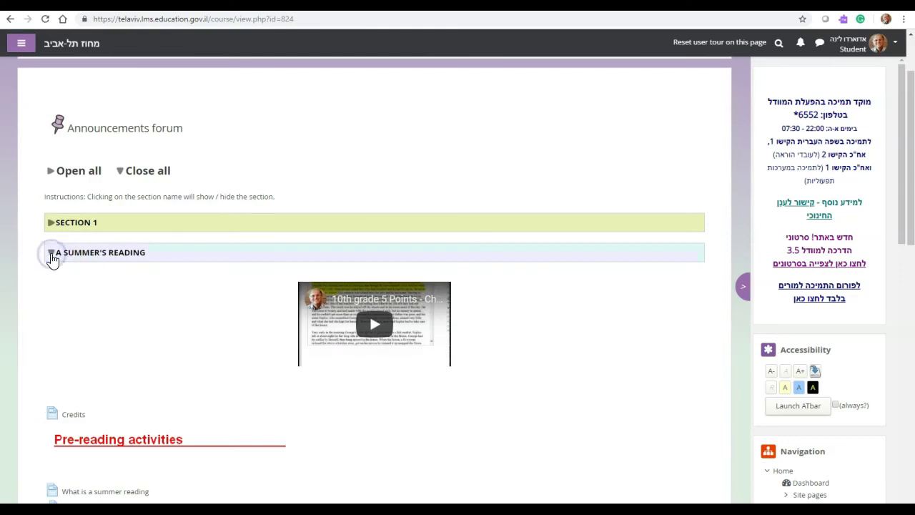
scroll(55, 270, "down", 1)
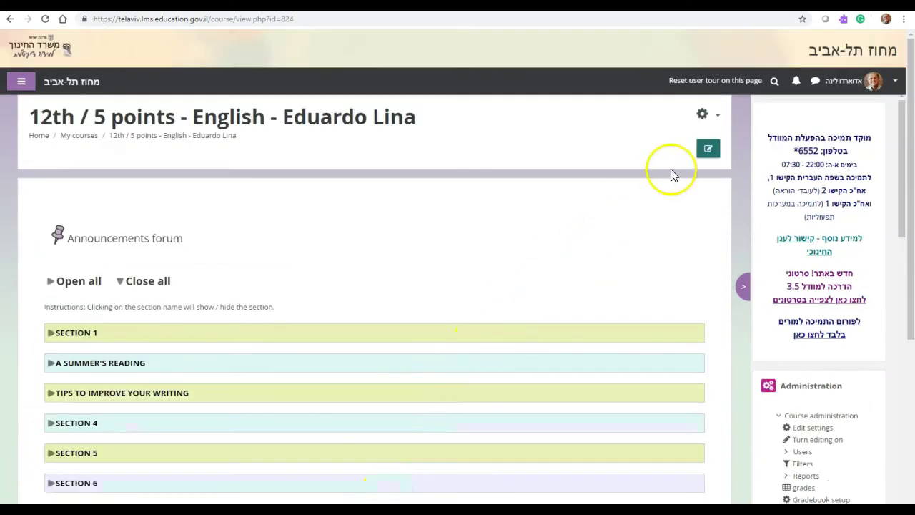
Step: Turn editing on in the 12th / 5 points course and view the "A Summer's Reading" characterization video in full screen
left_click(707, 152)
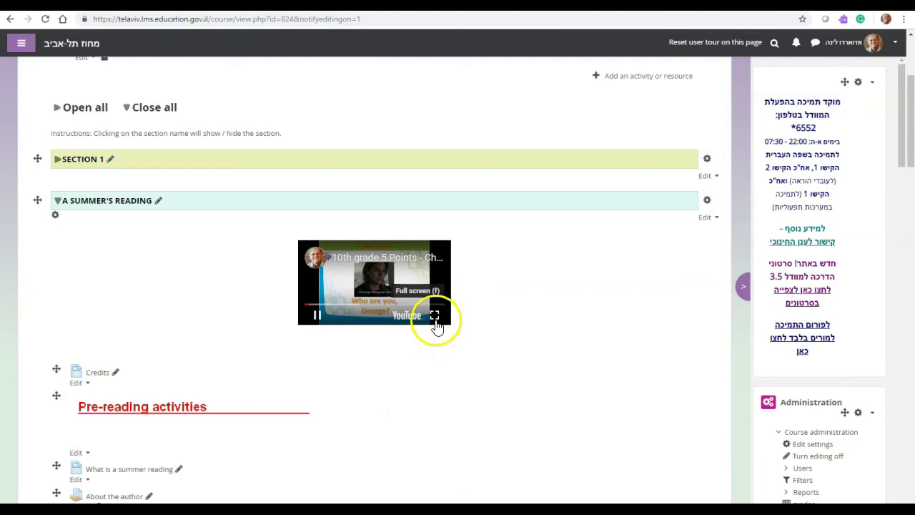
left_click(435, 316)
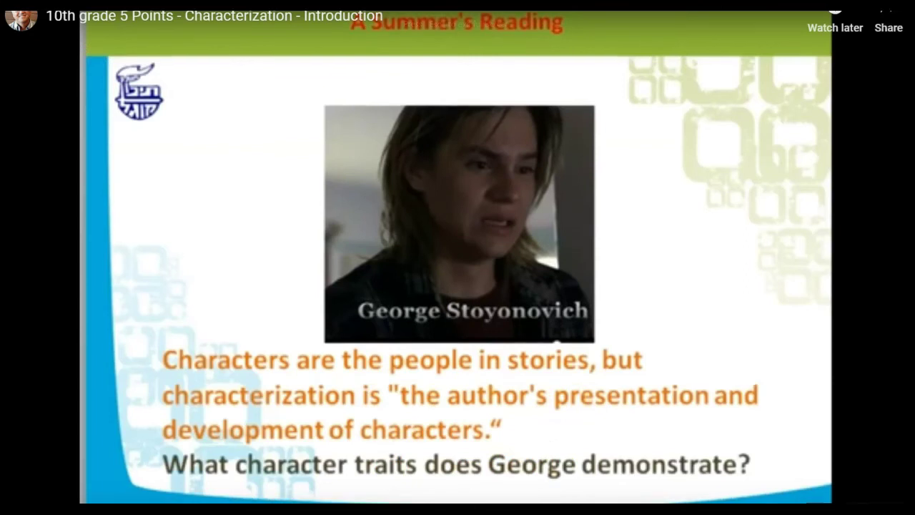
key("Escape")
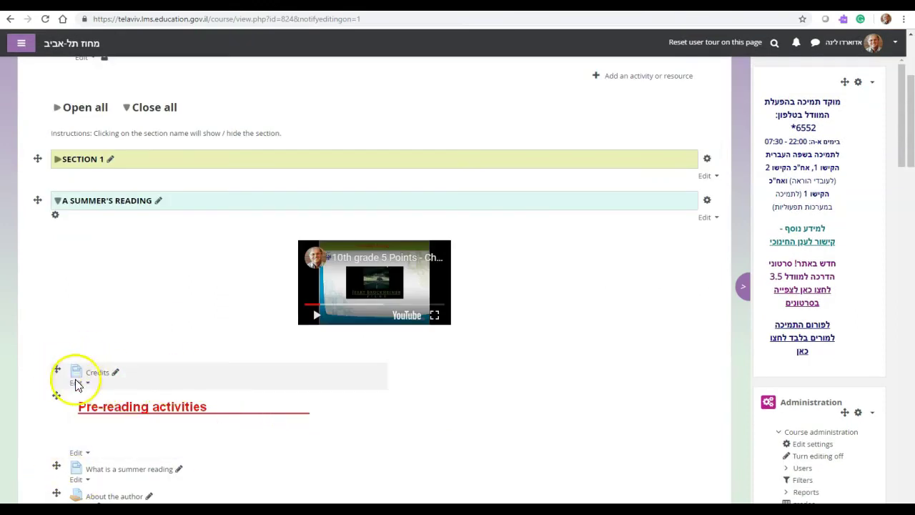
Step: View the "What is a summer reading" page and the "About the author" assignment, dismiss the assignment tour, and return to the course
scroll(93, 371, "down", 1)
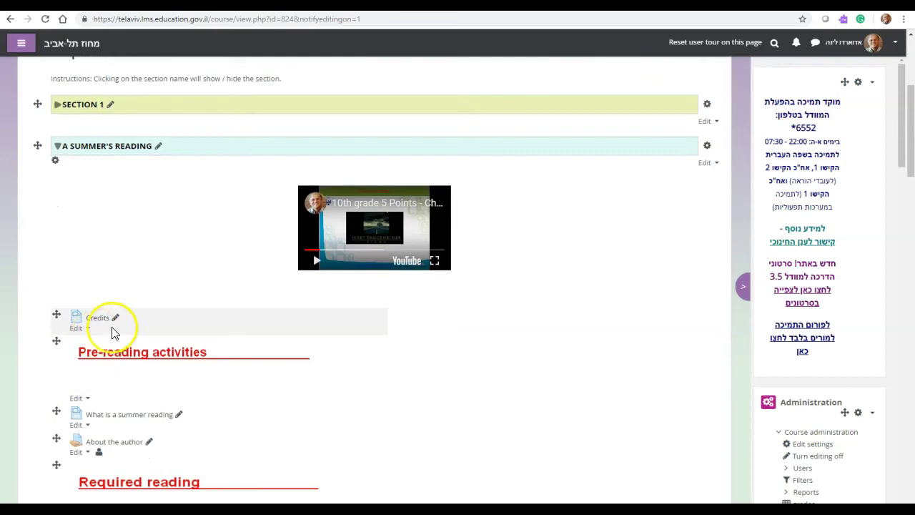
scroll(119, 356, "down", 1)
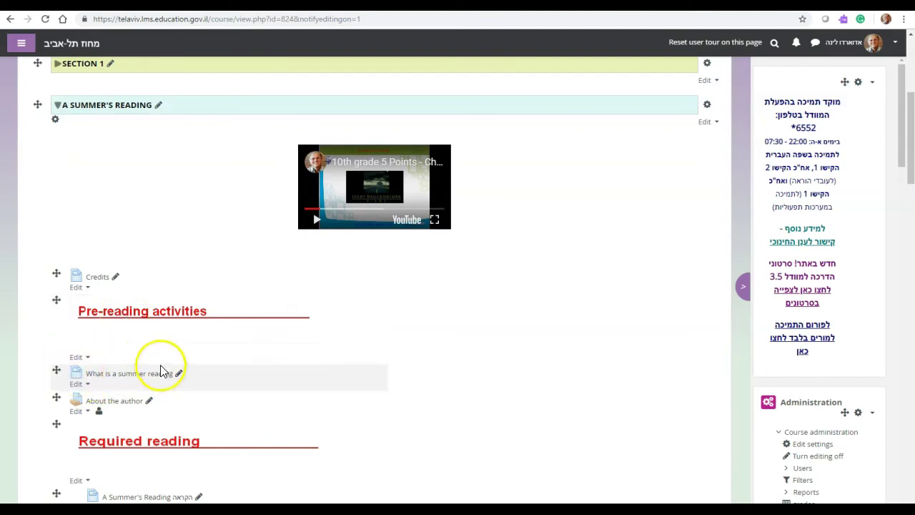
left_click(117, 374)
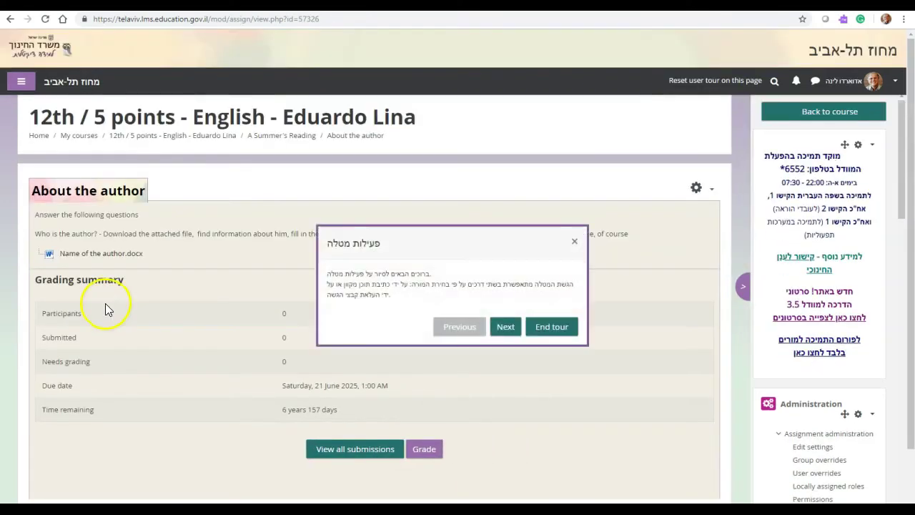
left_click(573, 241)
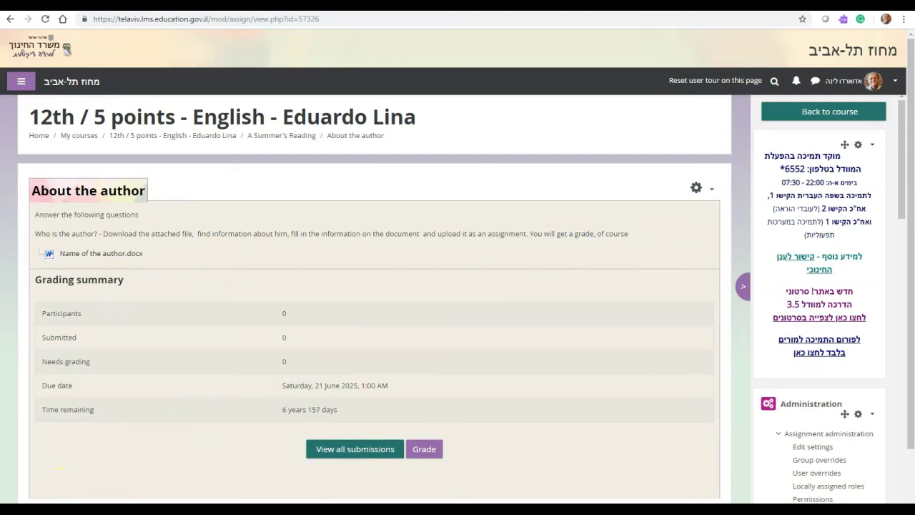
key("alt+Left")
scroll(122, 339, "down", 3)
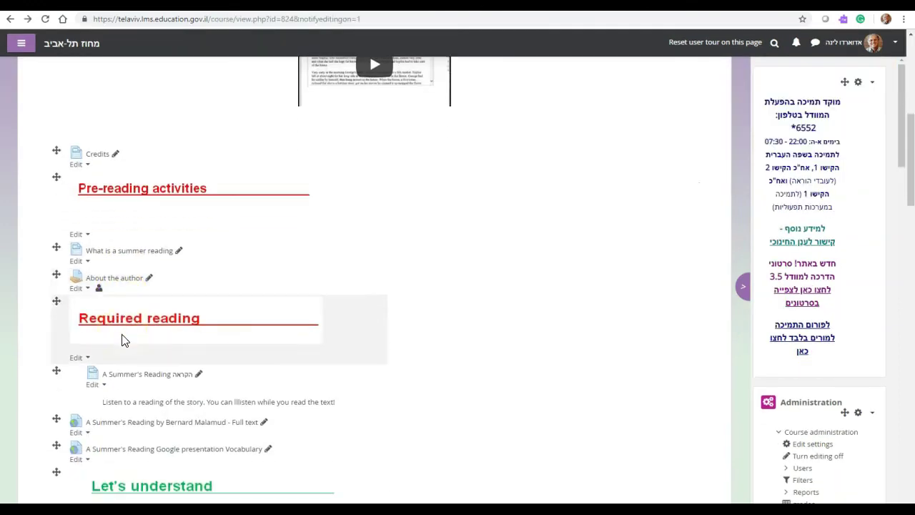
Step: Open the "A Summer's Reading הקראה" page under Required reading and look through its reading videos by part
left_click(143, 308)
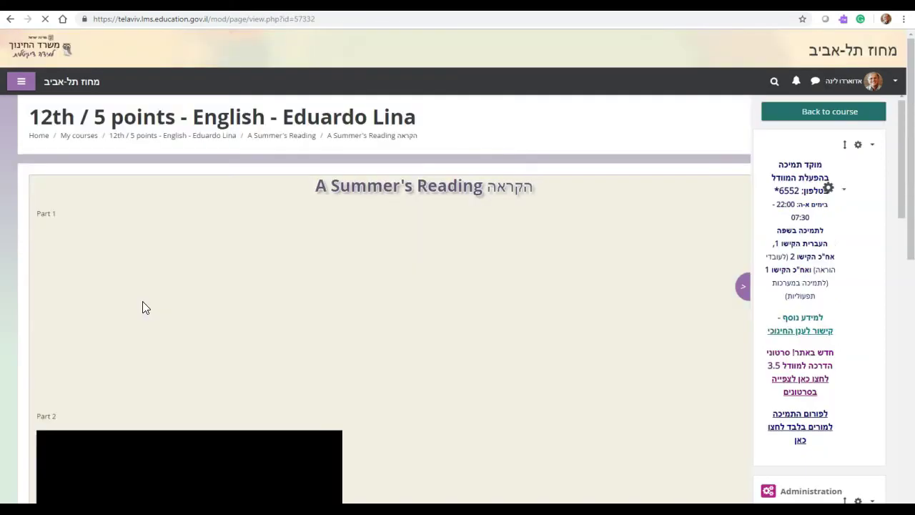
scroll(142, 309, "down", 1)
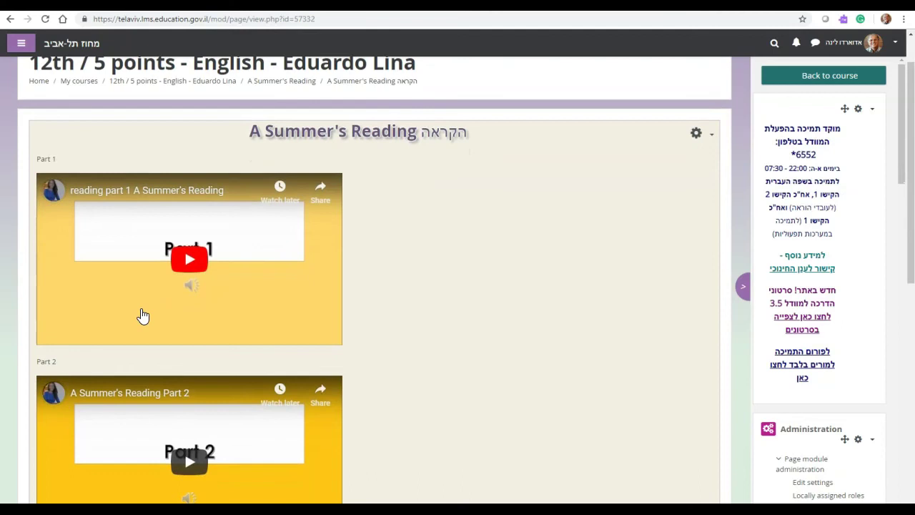
scroll(142, 316, "down", 1)
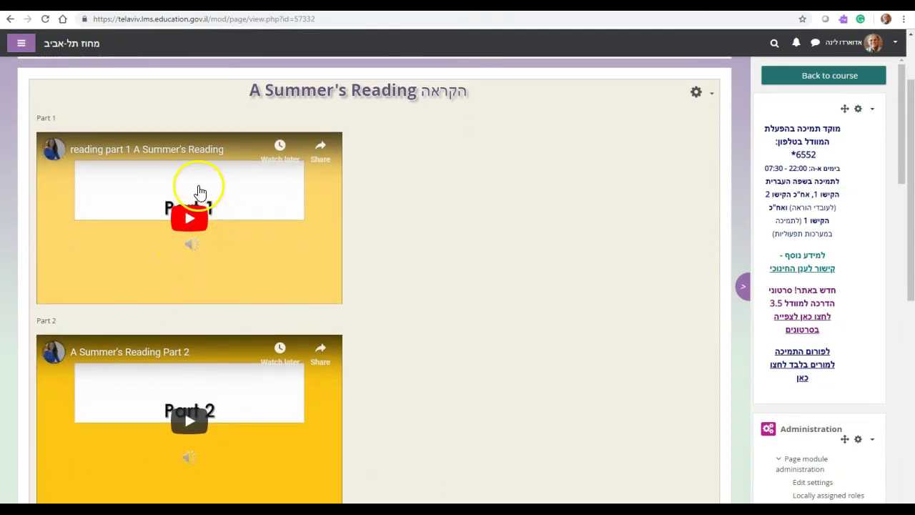
scroll(197, 210, "down", 2)
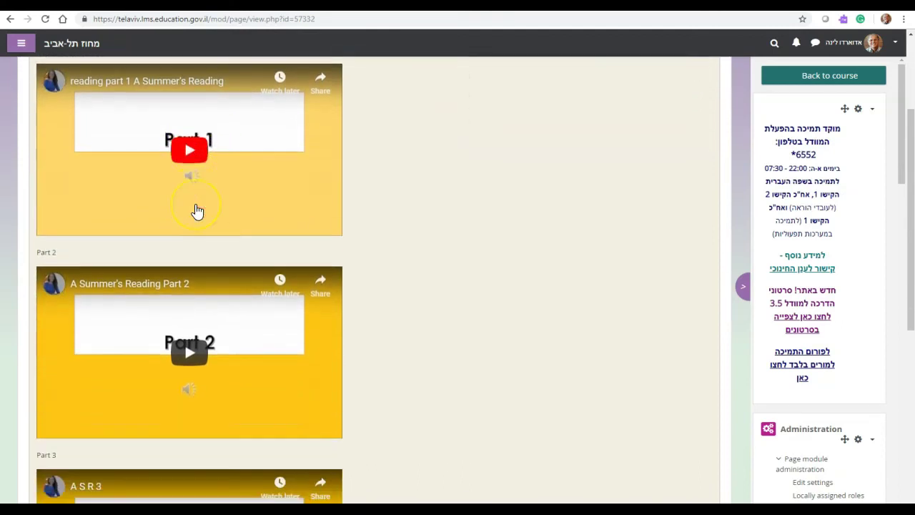
Step: Play the Part 1 reading video, look over the remaining parts, and close the suggested videos shown over it
scroll(197, 211, "down", 4)
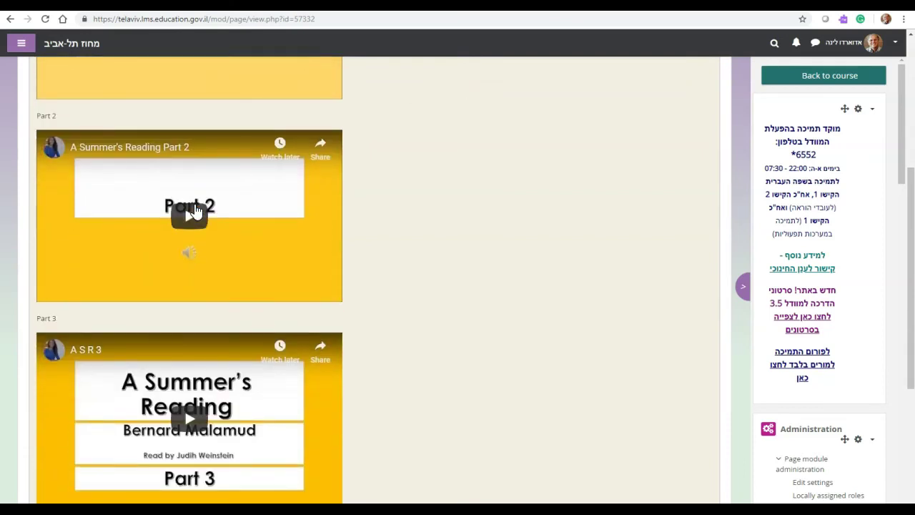
scroll(195, 212, "down", 2)
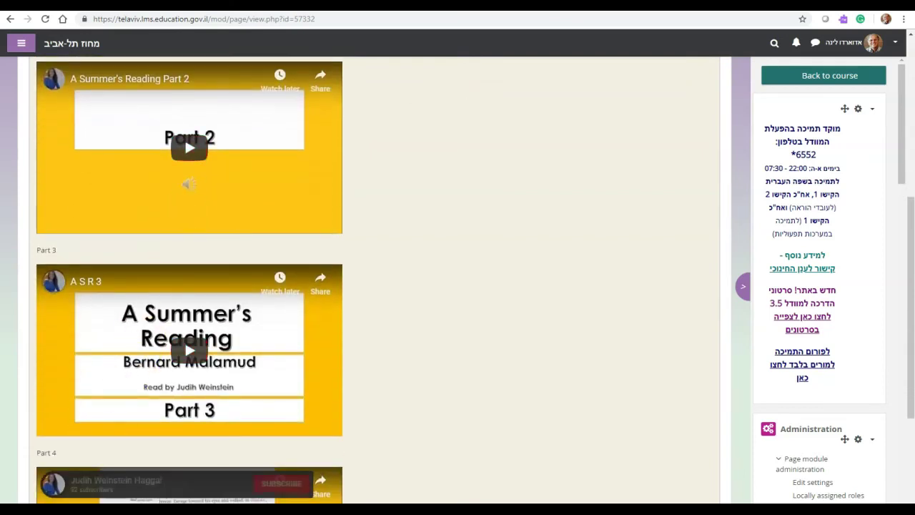
scroll(568, 288, "up", 10)
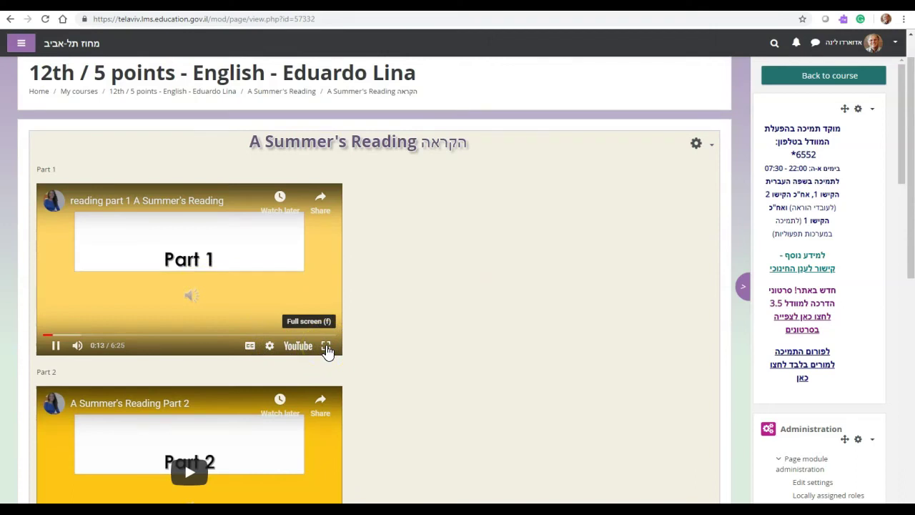
scroll(350, 378, "down", 1)
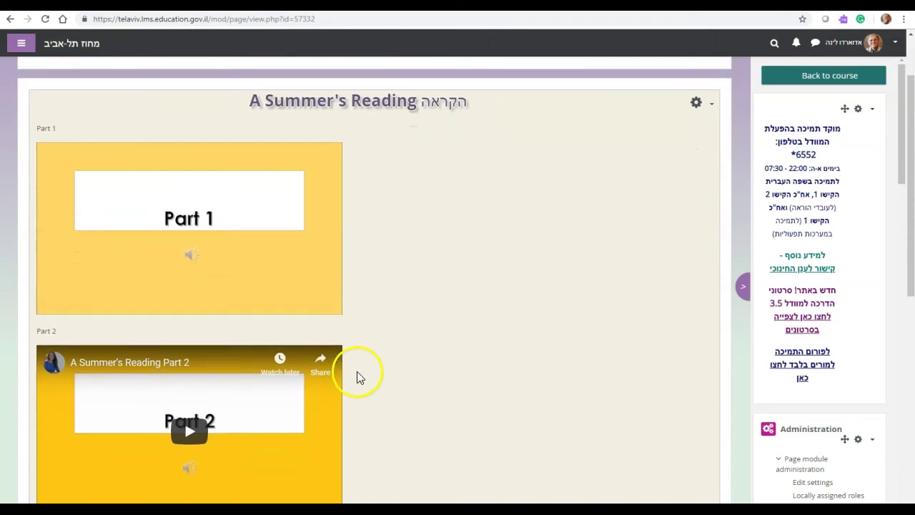
scroll(359, 377, "down", 1)
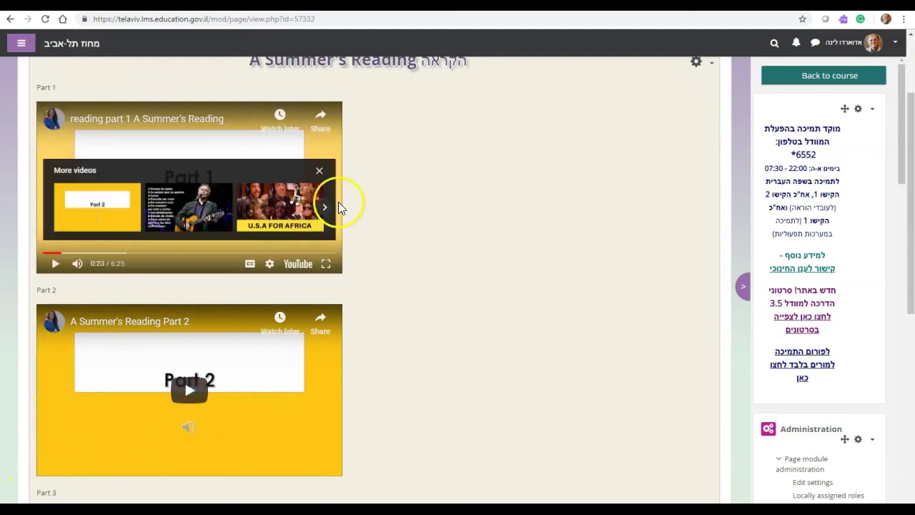
left_click(320, 171)
scroll(459, 267, "down", 4)
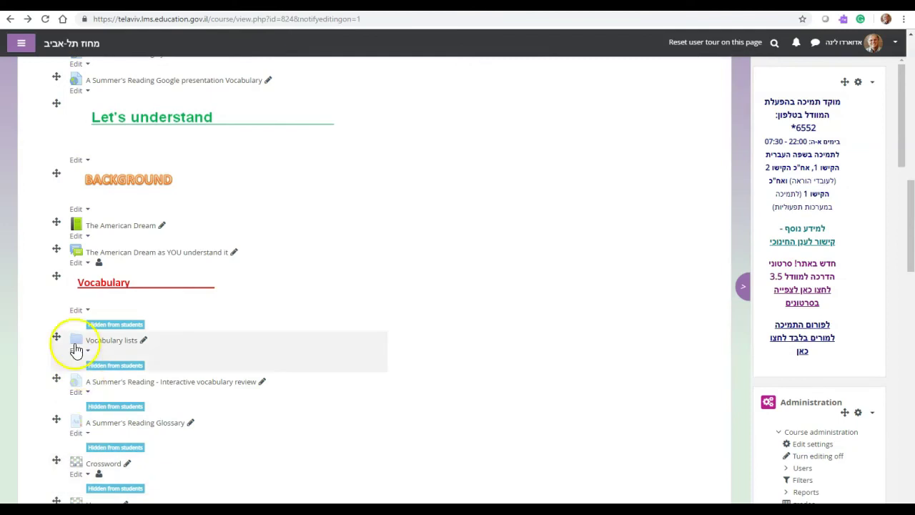
Step: Open The American Dream book under Background, view its video chapter, and return to the course
left_click(110, 229)
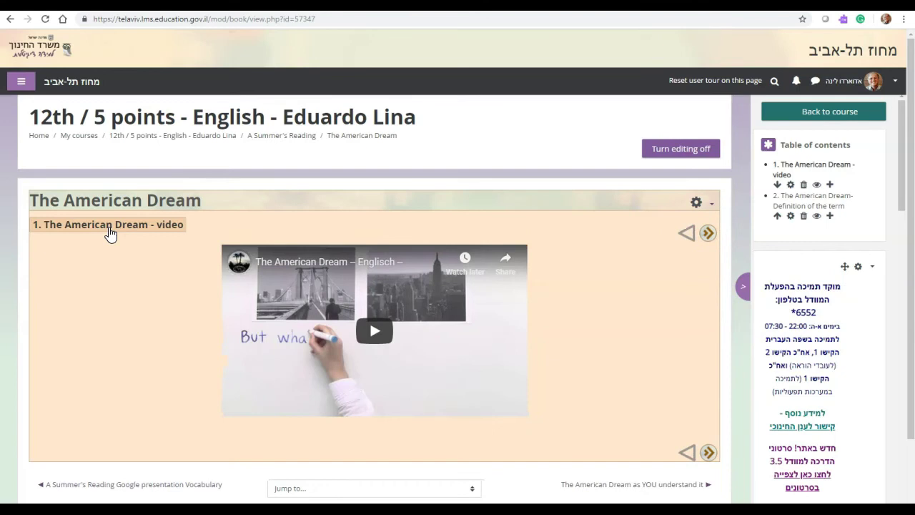
scroll(532, 203, "down", 1)
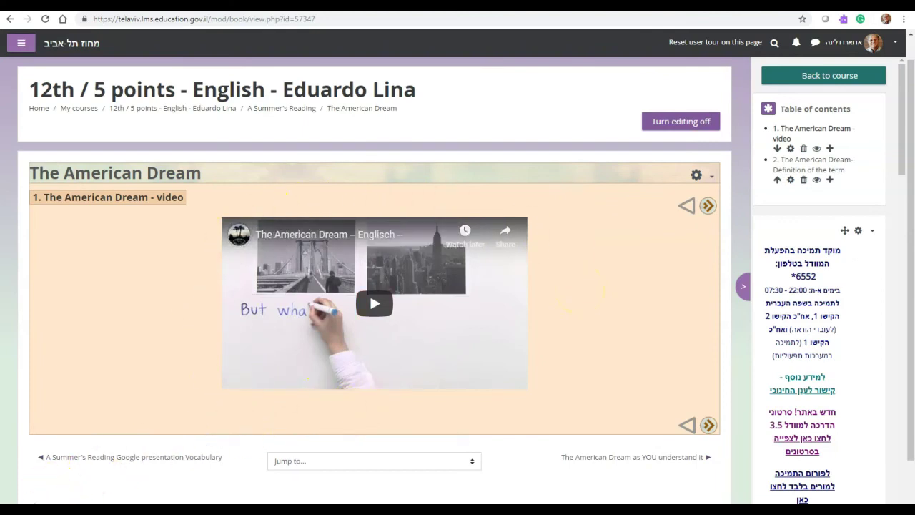
left_click(706, 459)
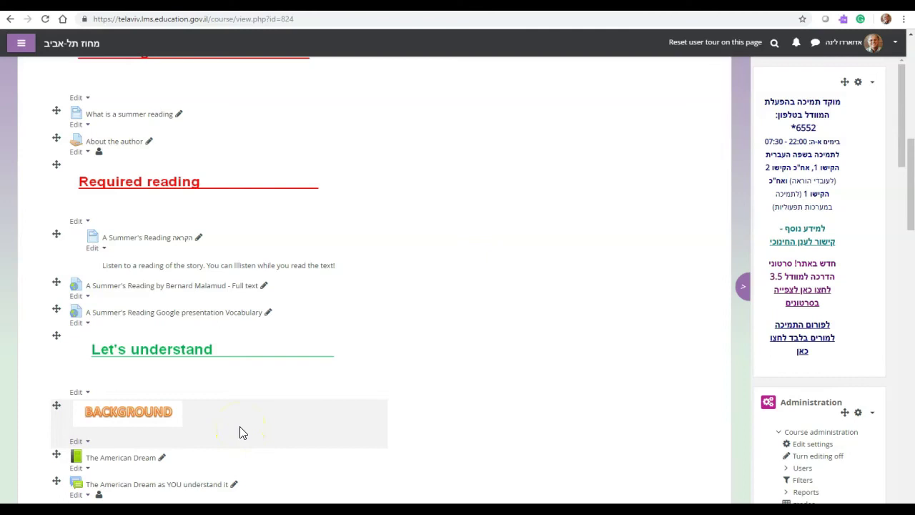
Step: Open the "A Summer's Reading Google presentation Vocabulary" link, look through its slides up to George's Family, and return to the course
left_click(177, 315)
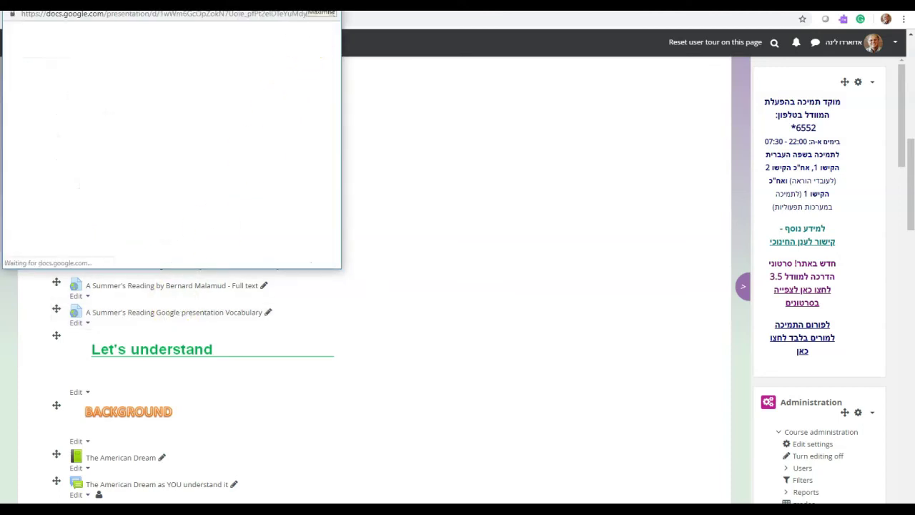
left_click(295, 3)
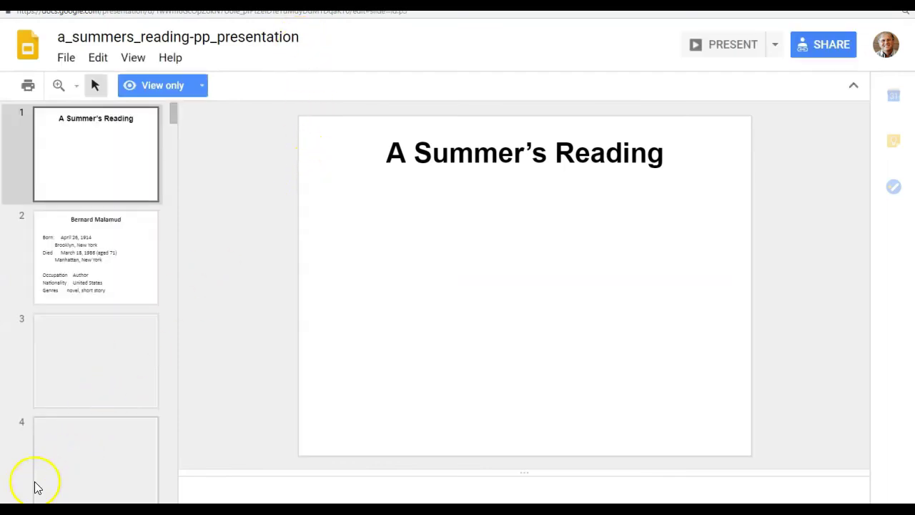
left_click(98, 241)
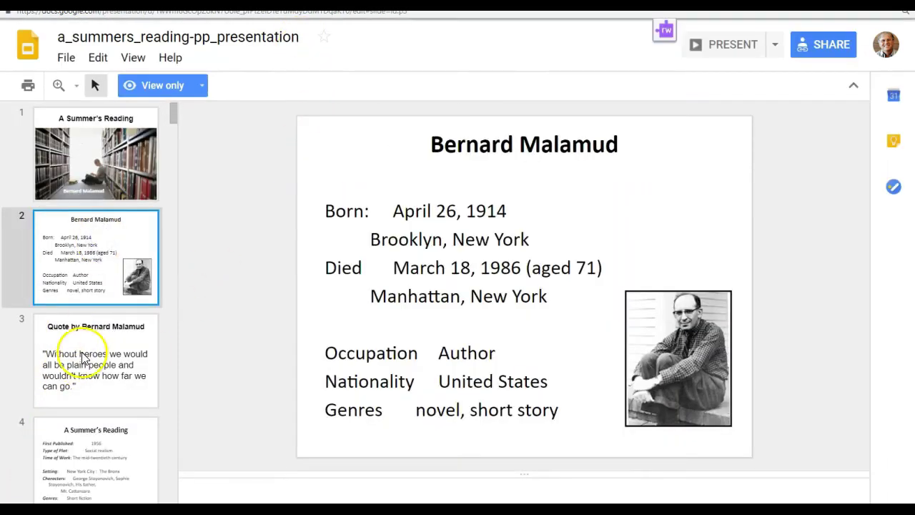
left_click(83, 359)
left_click(86, 443)
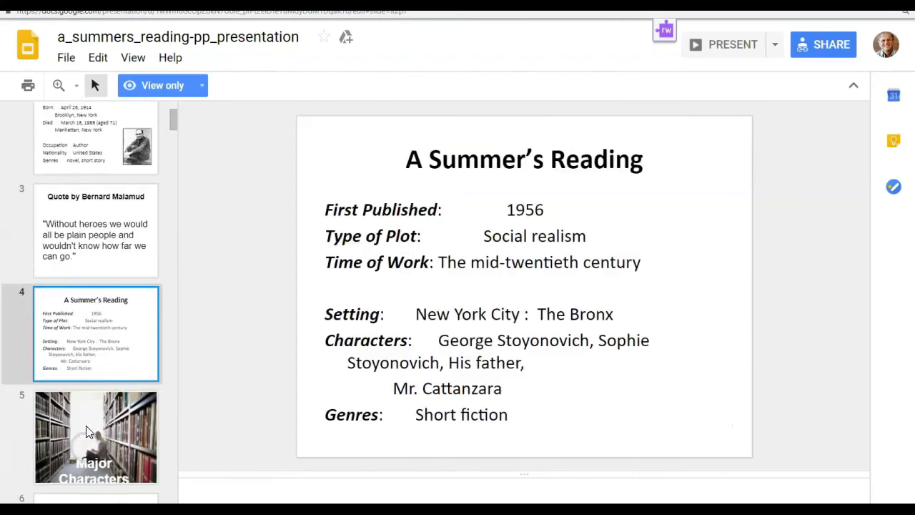
left_click(85, 429)
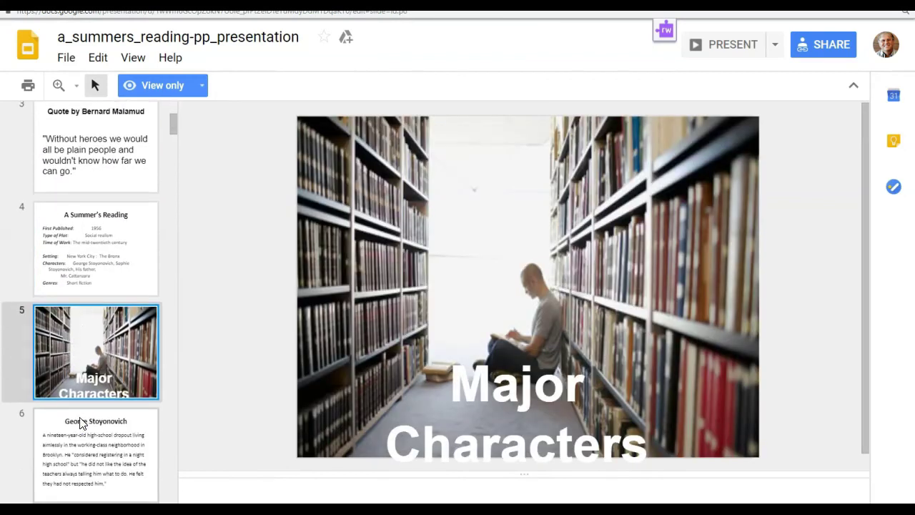
left_click(77, 419)
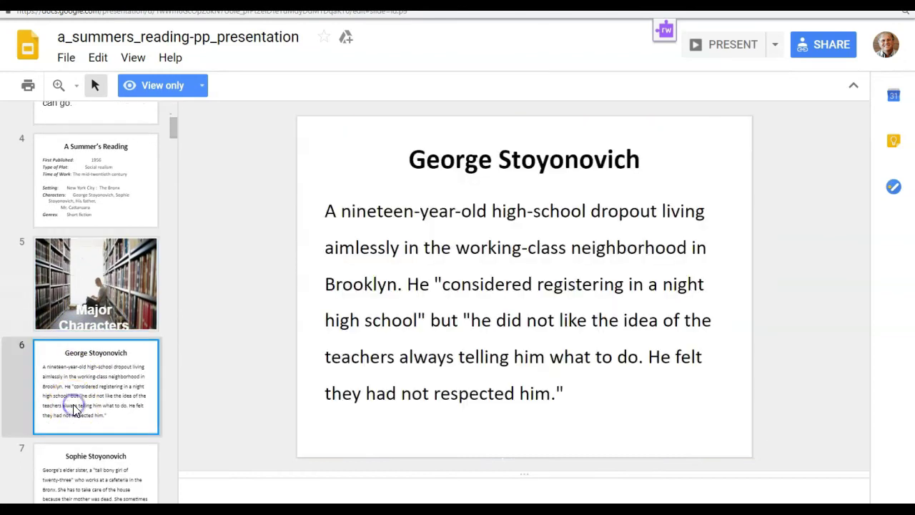
left_click(78, 463)
left_click(80, 463)
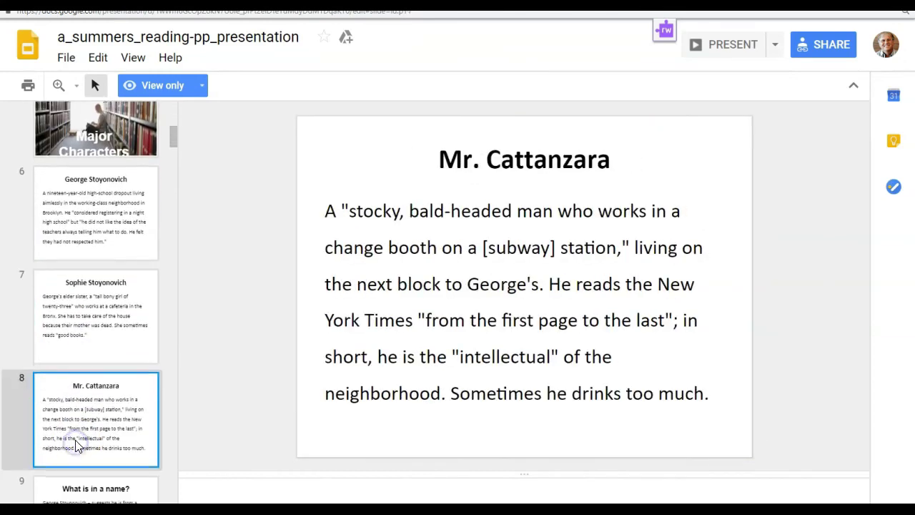
left_click(73, 430)
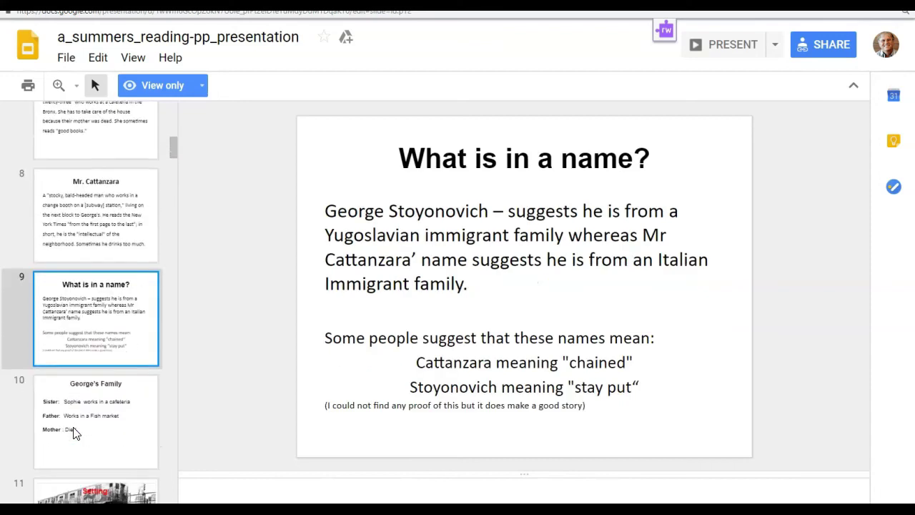
left_click(79, 382)
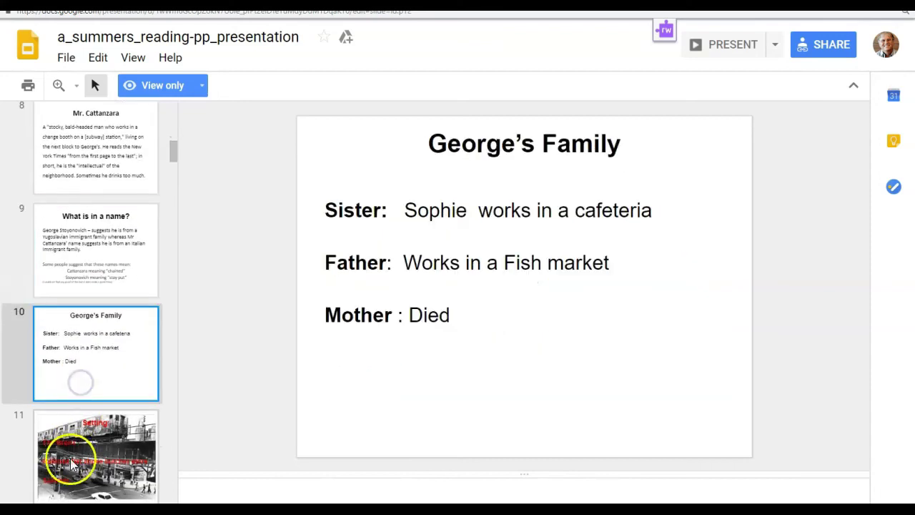
left_click(736, 51)
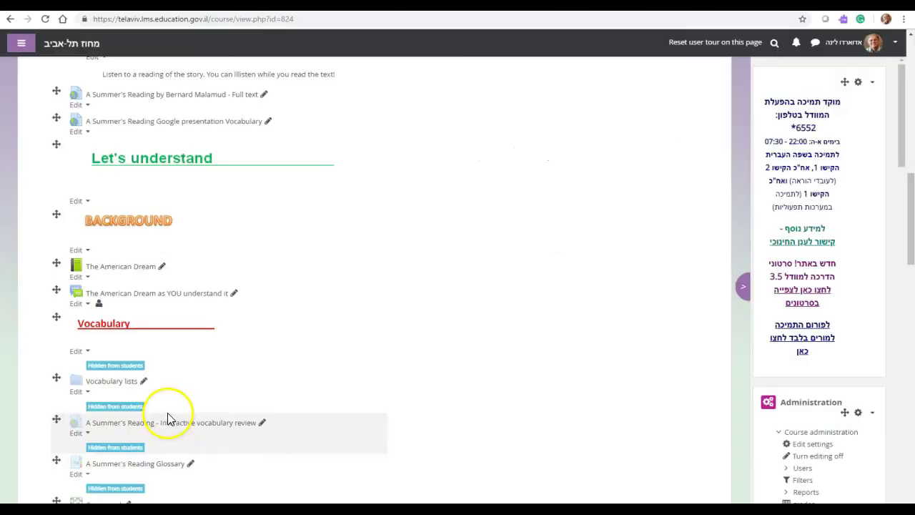
Step: Make the Vocabulary heading of the "A Summer's Reading" section visible to students
scroll(169, 407, "down", 2)
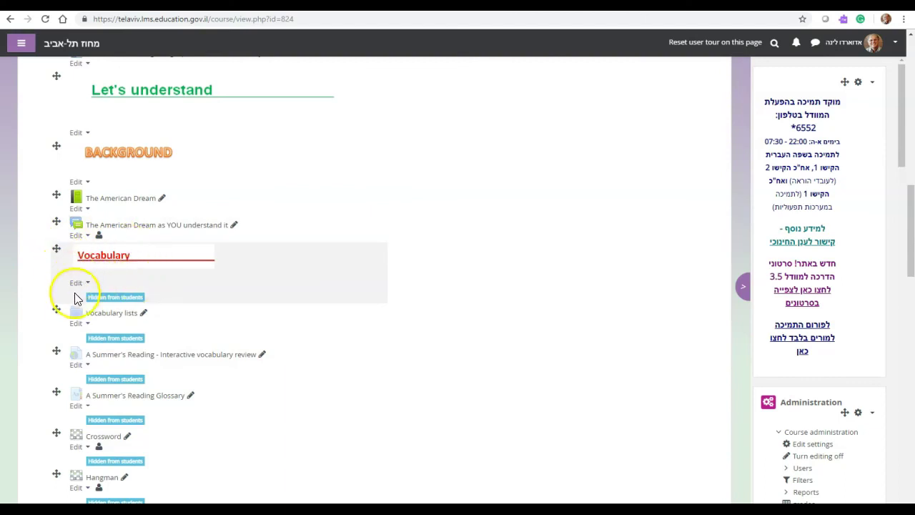
scroll(82, 321, "down", 1)
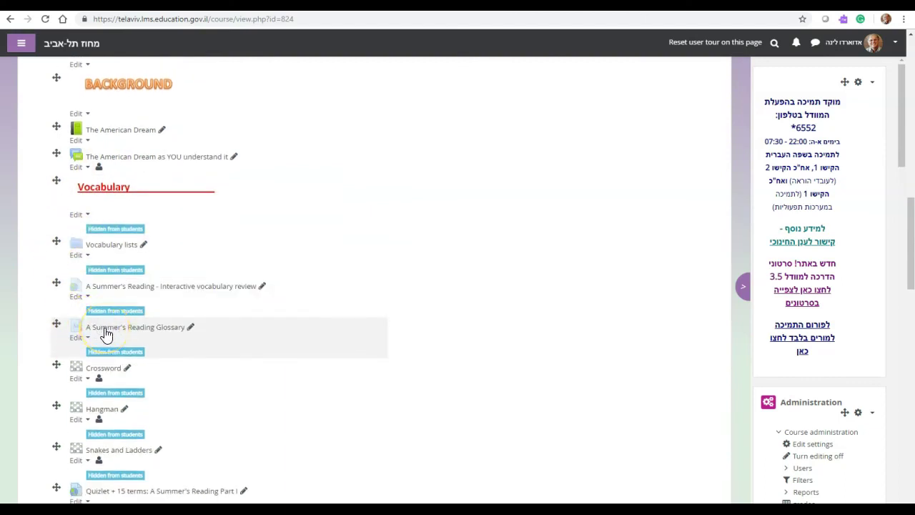
left_click(86, 215)
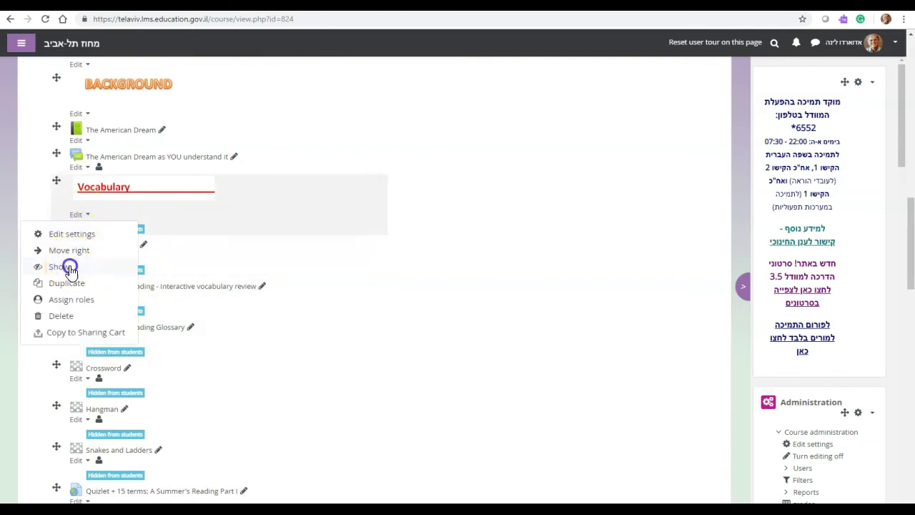
left_click(70, 269)
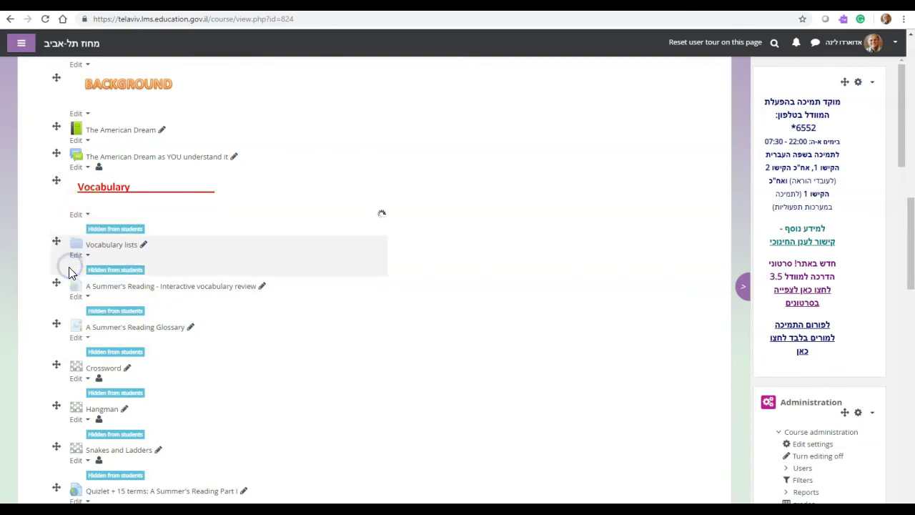
Step: View the Vocabulary lists folder and the "A Summer's Reading Glossary"
left_click(108, 236)
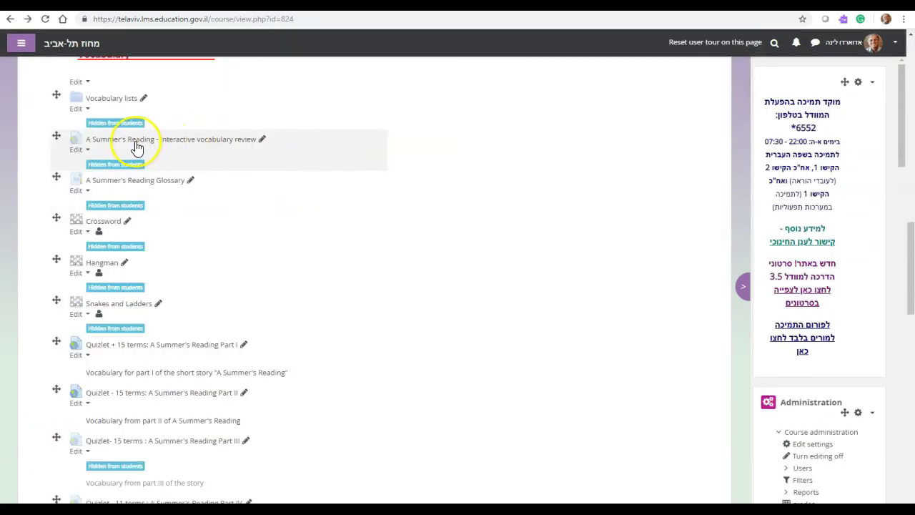
left_click(131, 187)
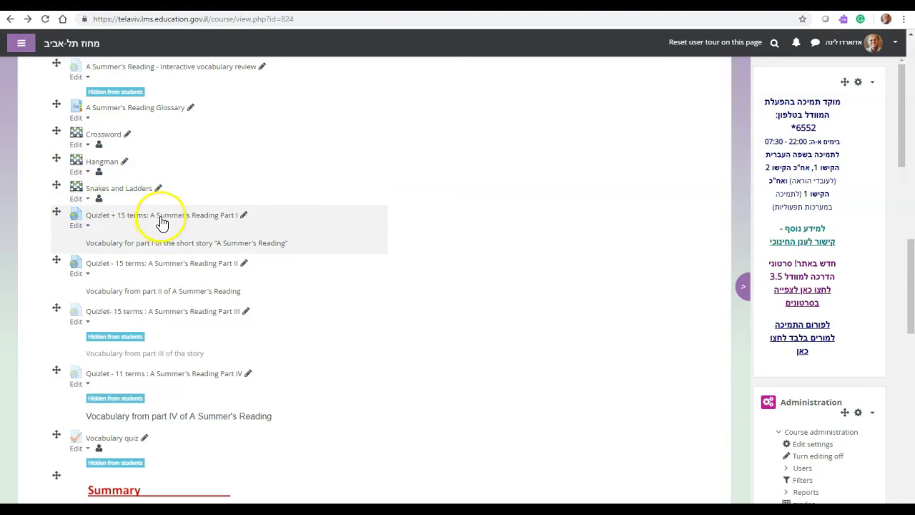
Step: Open the Quizlet set "A Summer's Reading Part I" and look over its study modes, games and first flashcard
left_click(113, 218)
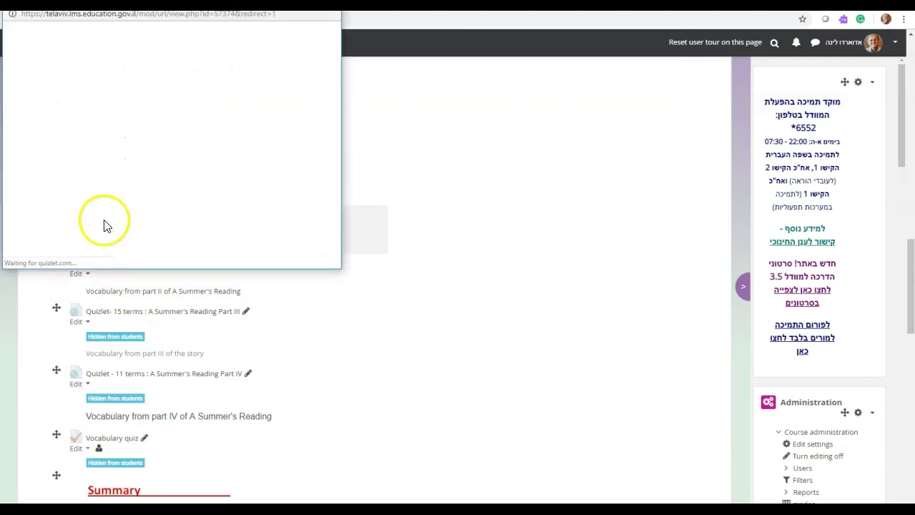
left_click(310, 5)
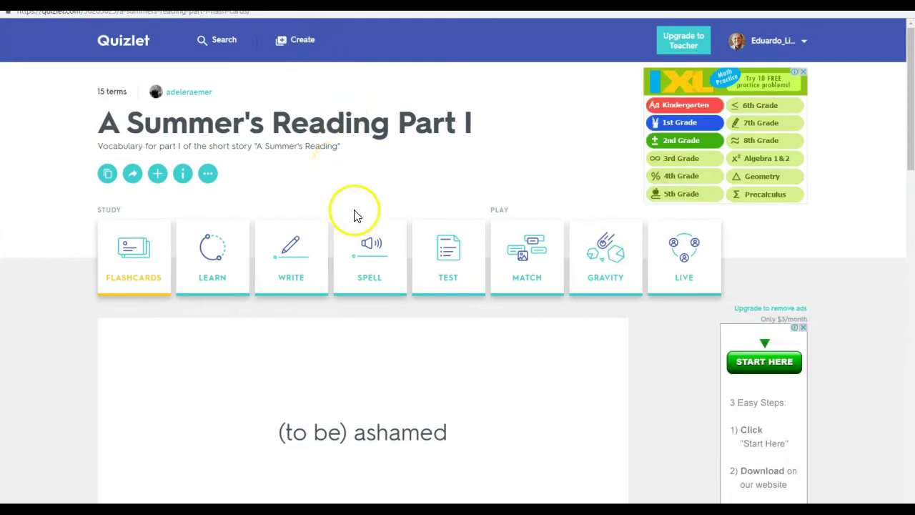
scroll(354, 230, "down", 3)
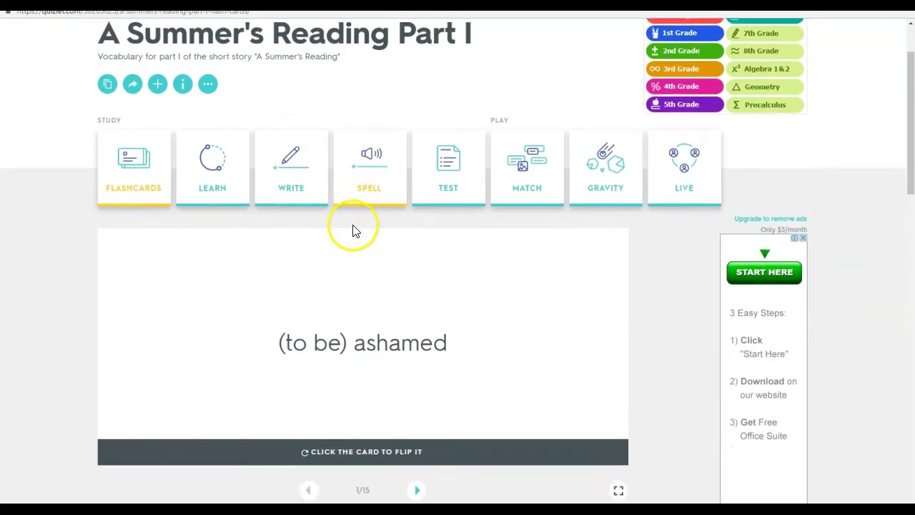
scroll(351, 293, "up", 3)
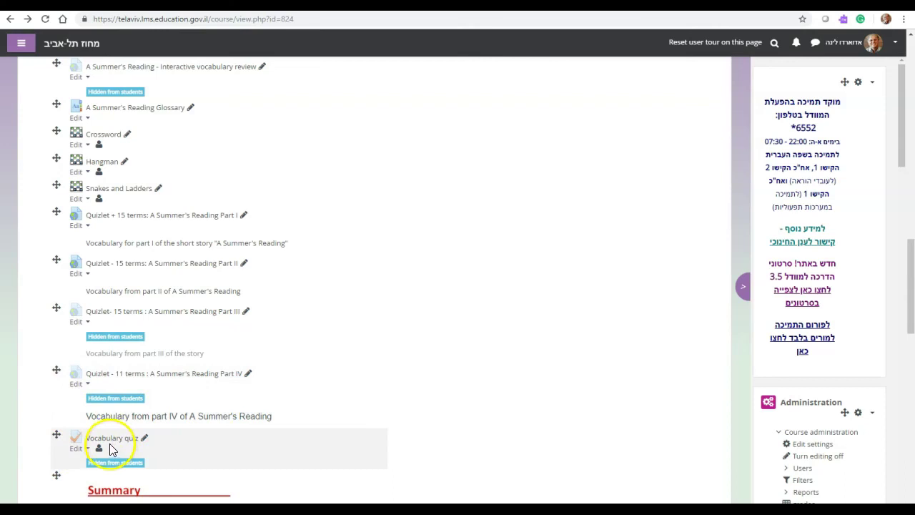
Step: Look over the remaining vocabulary and Summary activities and open the "A Summer's Reading - Written summary" book
scroll(111, 449, "down", 1)
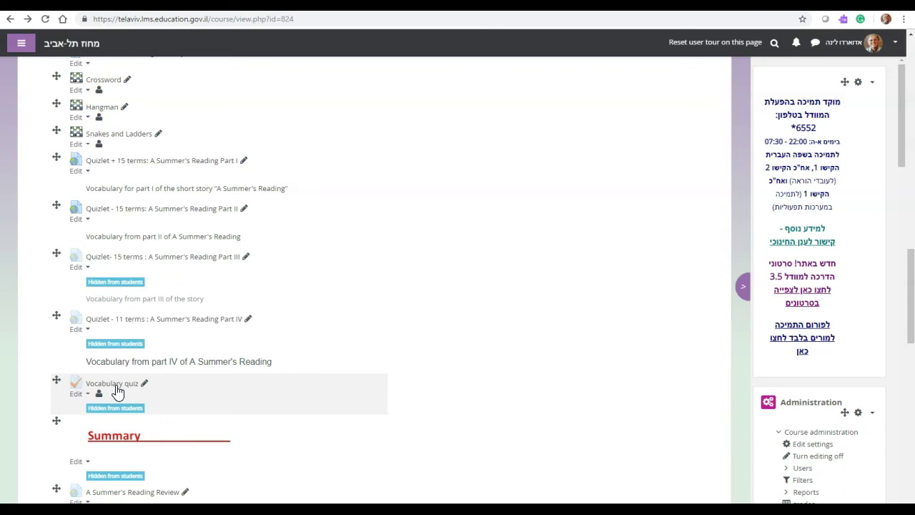
scroll(117, 389, "down", 2)
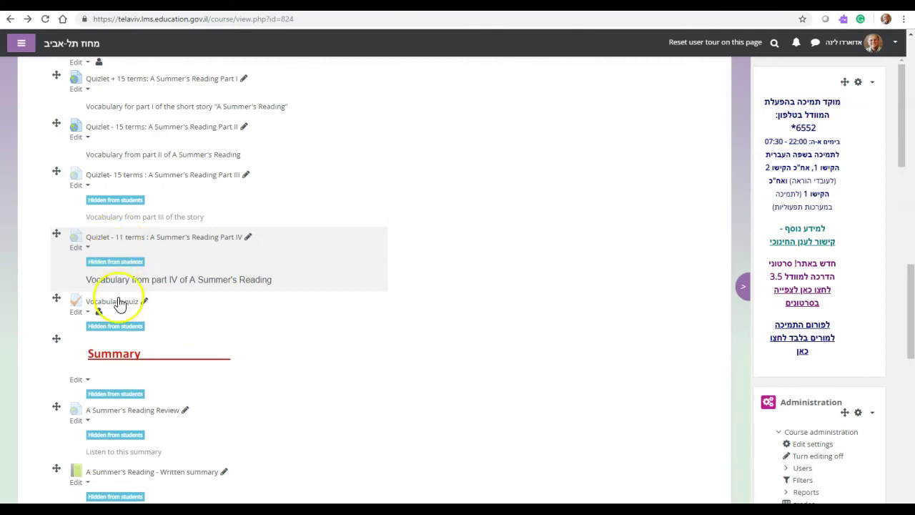
scroll(115, 411, "down", 2)
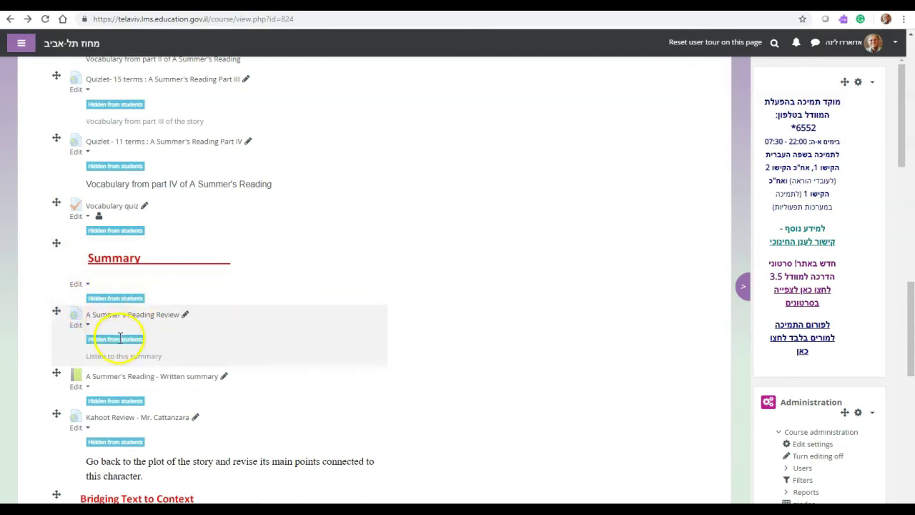
scroll(133, 333, "down", 1)
scroll(133, 333, "down", 2)
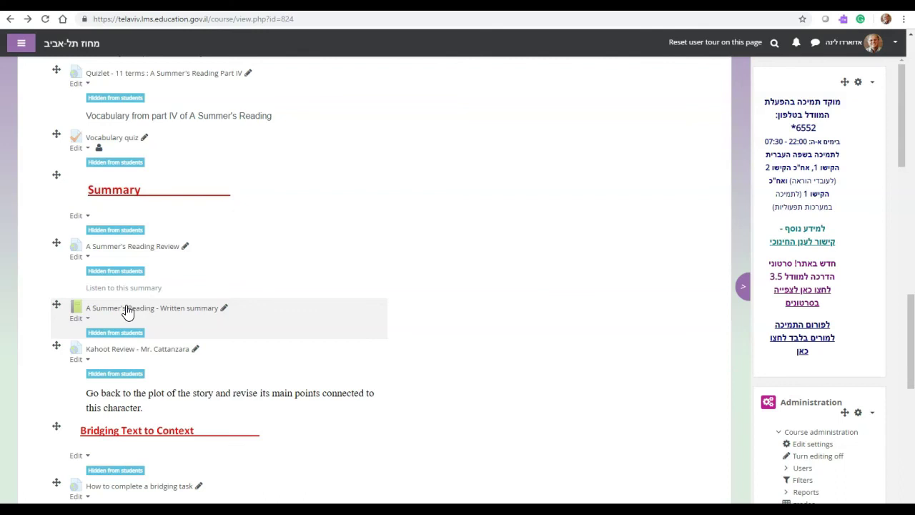
left_click(127, 310)
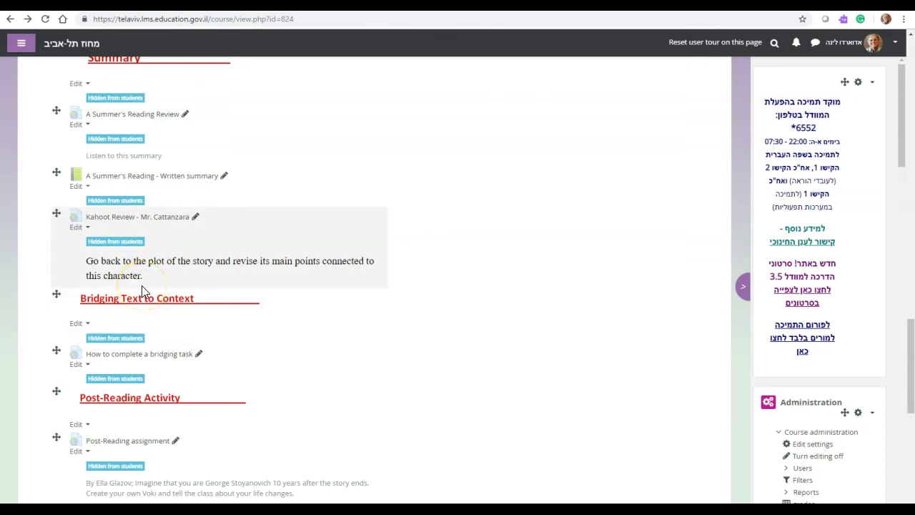
Step: Open the "How to complete a bridging task" resource under Bridging Text to Context
left_click(139, 354)
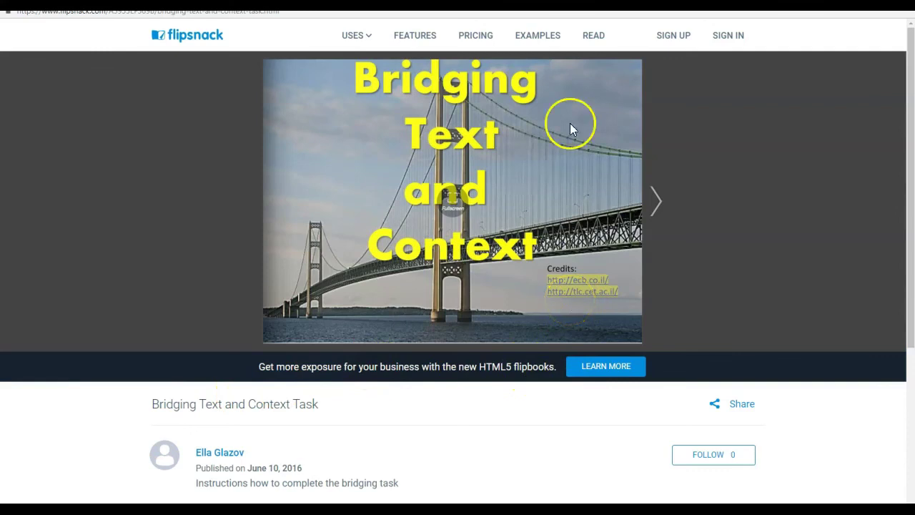
Step: Page through the "Bridging Text and Context Task" flipbook, from its cover to the formula and useful phrases pages
mouse_move(329, 63)
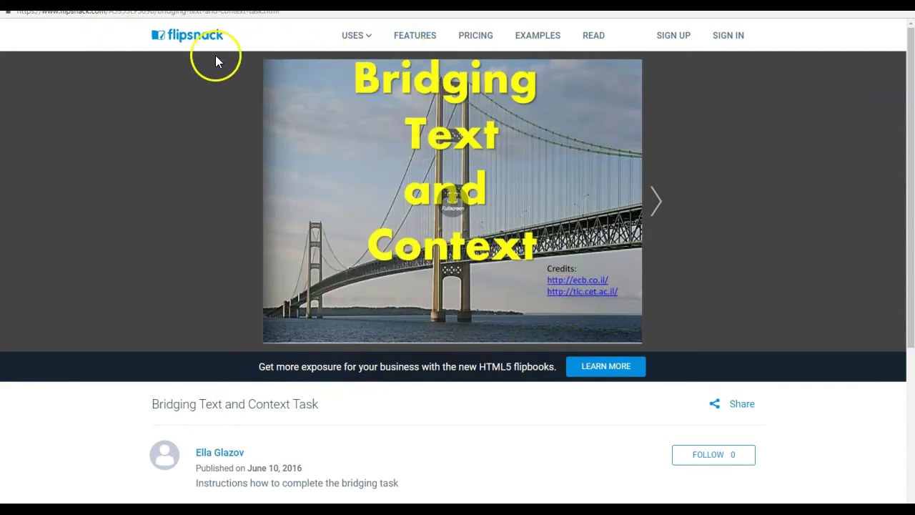
left_click(655, 200)
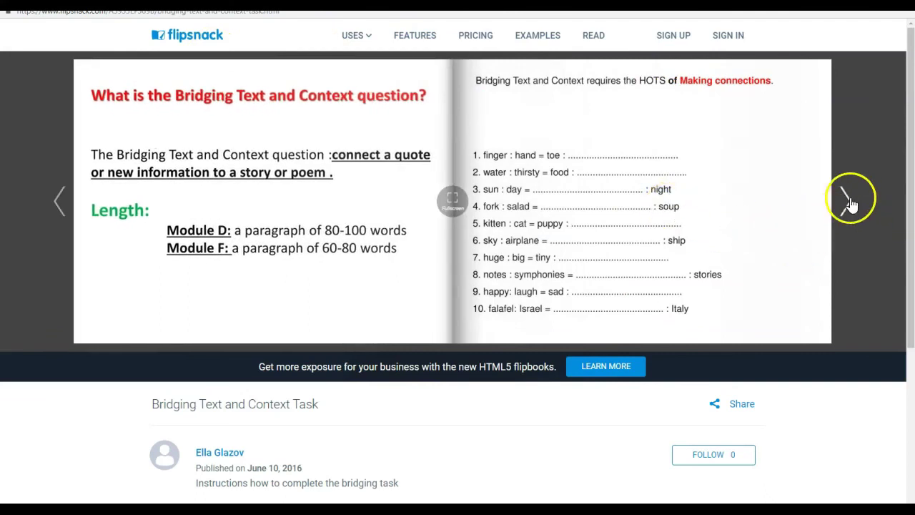
left_click(848, 198)
left_click(848, 201)
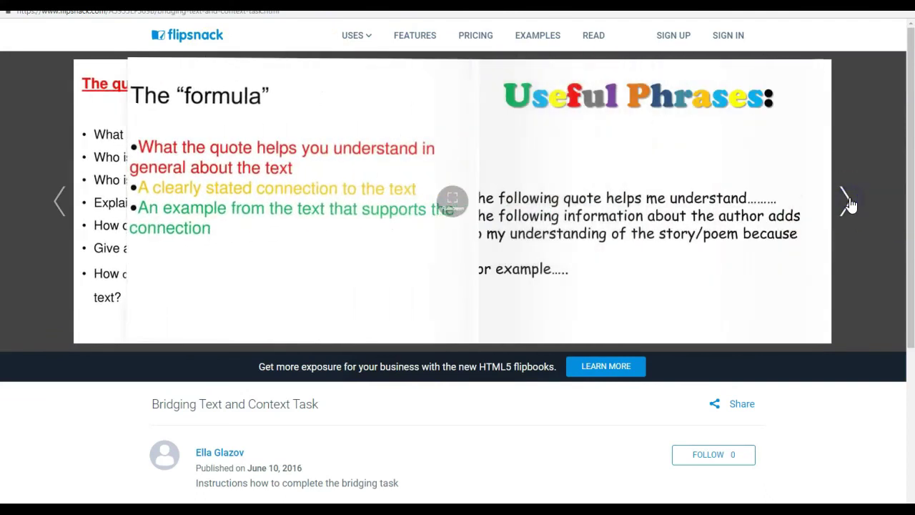
left_click(849, 203)
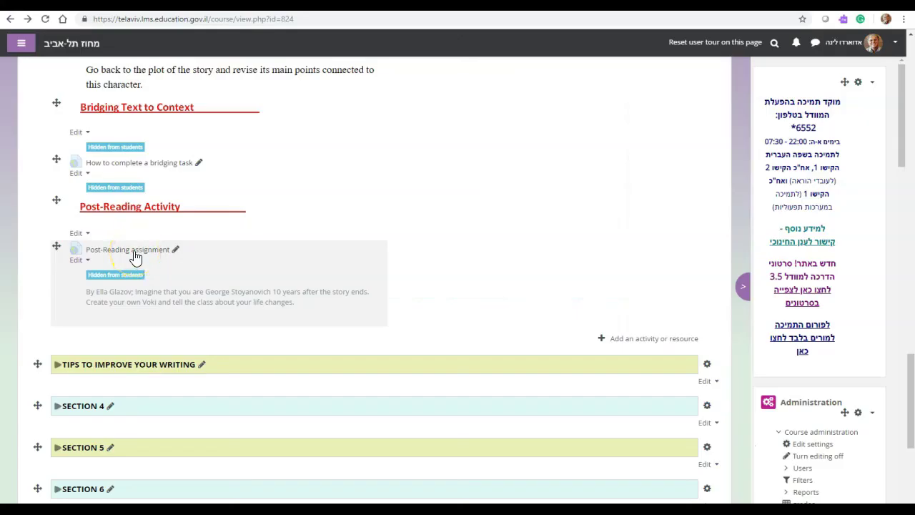
Step: Open the "Post-Reading assignment" resource under Post-Reading Activity to view its Voki page
left_click(134, 255)
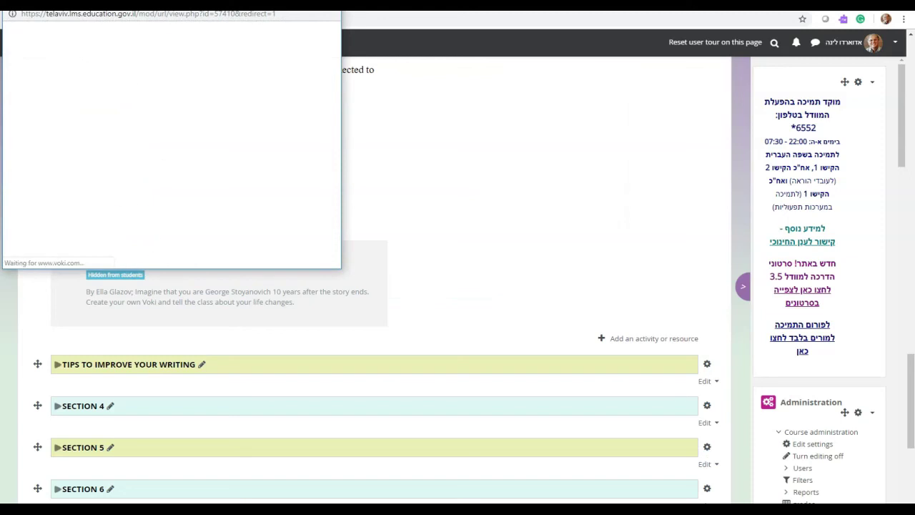
left_click(308, 3)
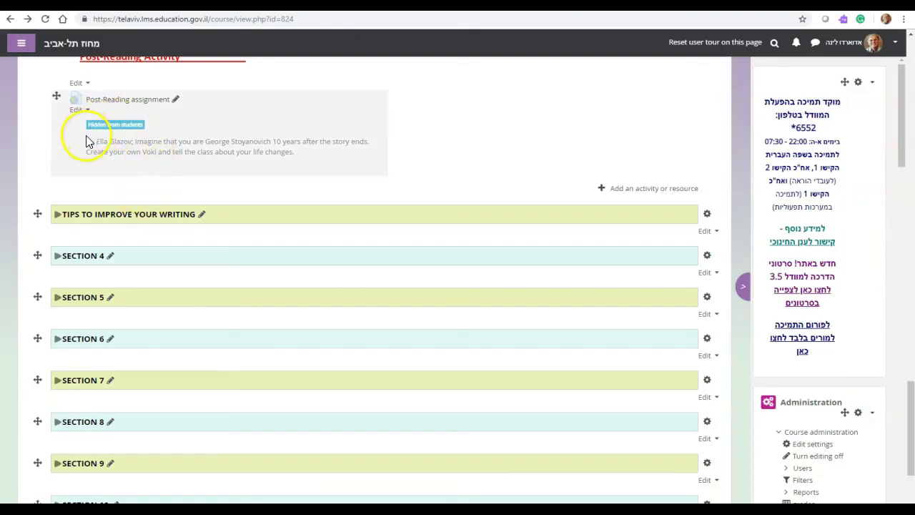
Step: Expand the "TIPS TO IMPROVE YOUR WRITING" section and return to the Pre-reading activities and Required reading of "A Summer's Reading"
left_click(61, 216)
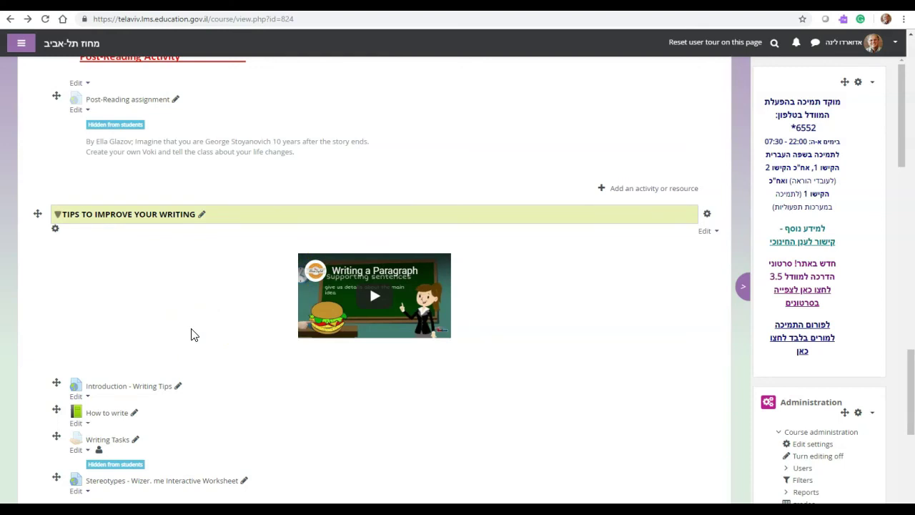
scroll(191, 334, "up", 8)
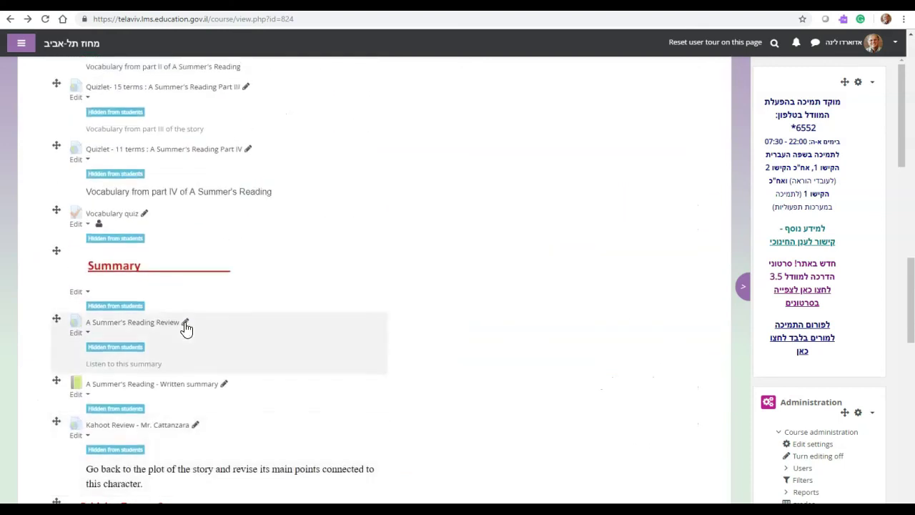
scroll(184, 326, "up", 6)
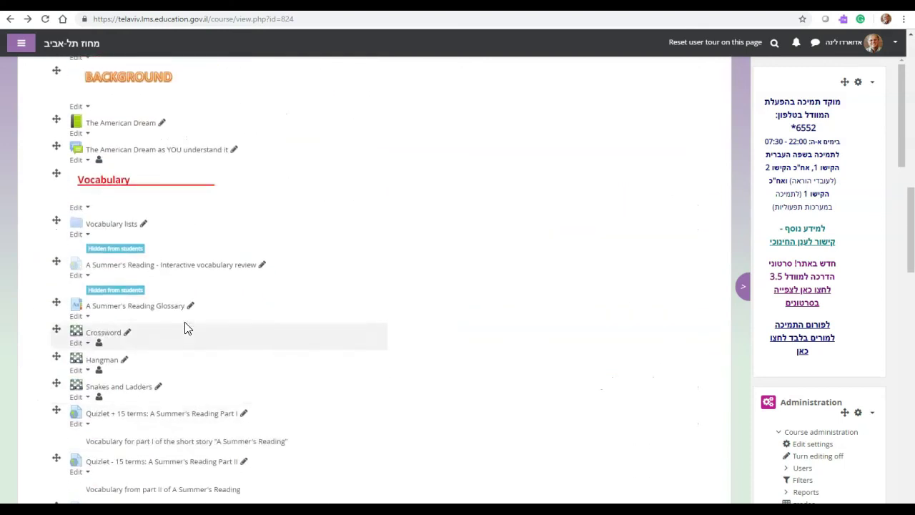
scroll(184, 328, "up", 7)
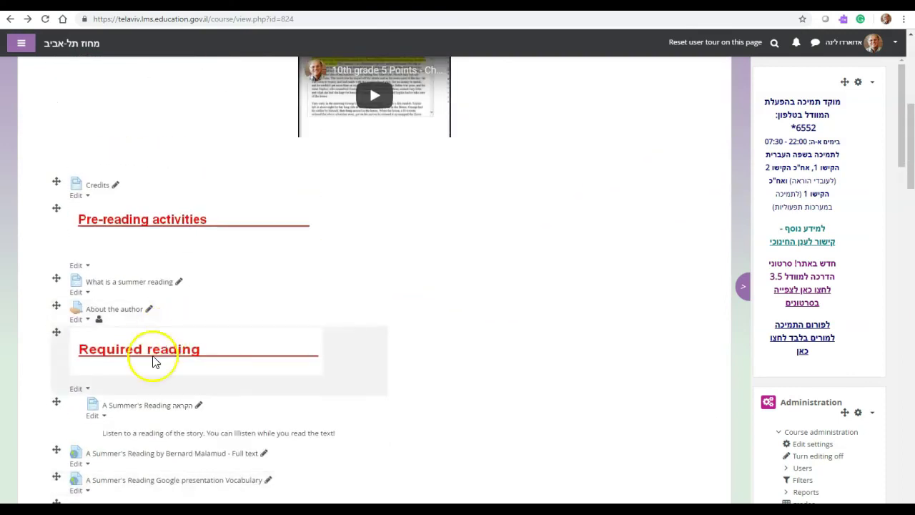